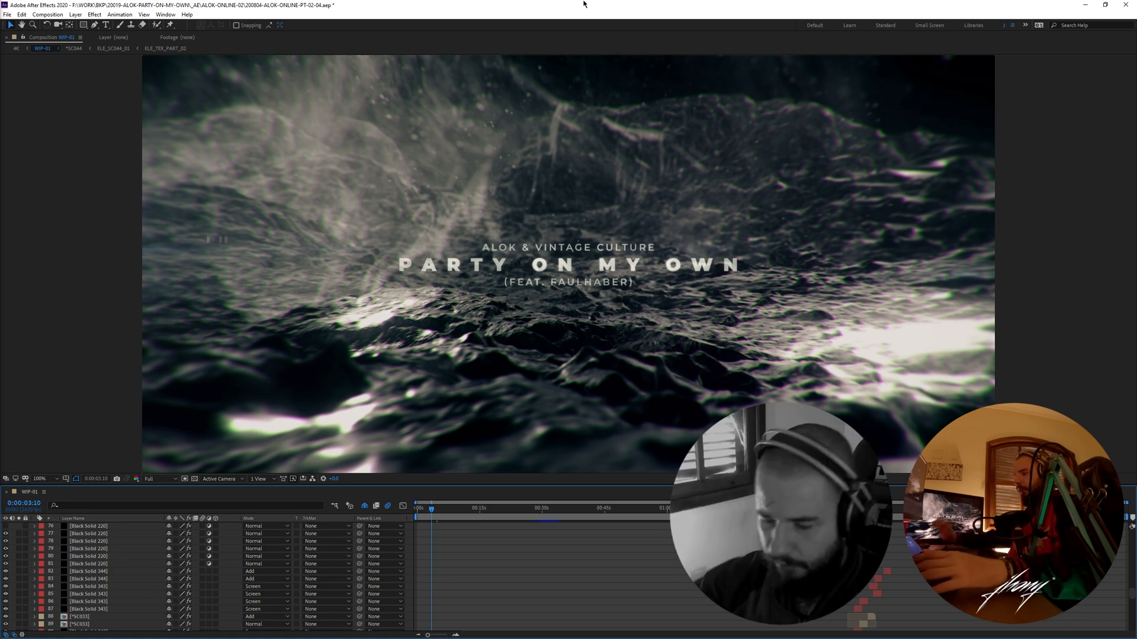
- Browse the project's list of scene compositions, folders and footage
key(F13)
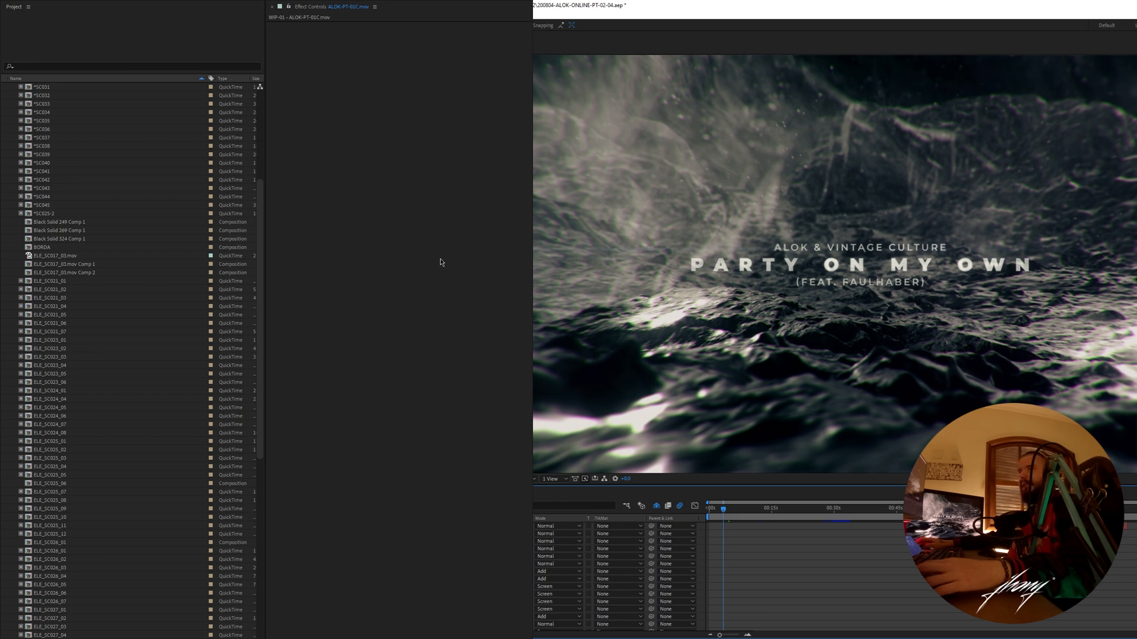
drag(259, 205, 256, 121)
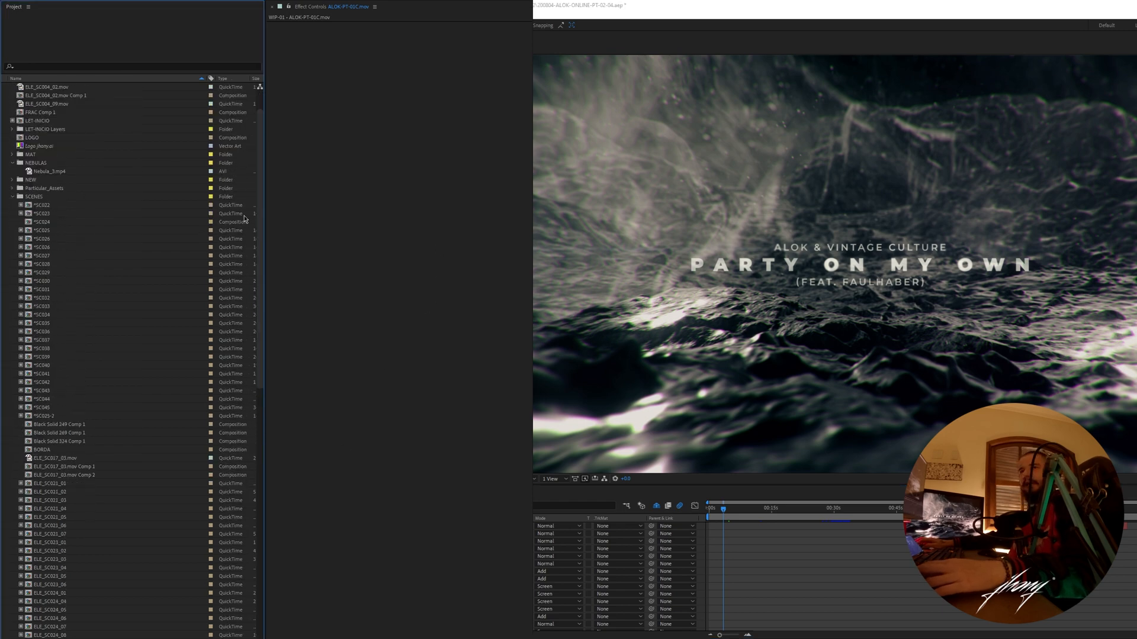
drag(260, 219, 258, 380)
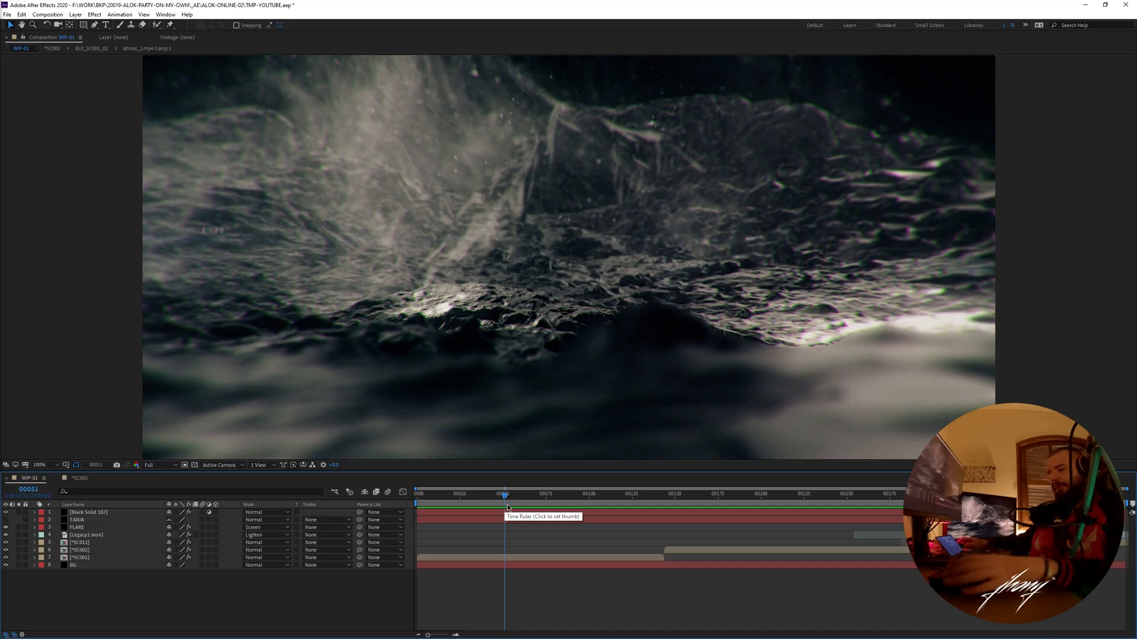
- Play and scrub through the WIP-01 composition, ending at frame 63
click(509, 495)
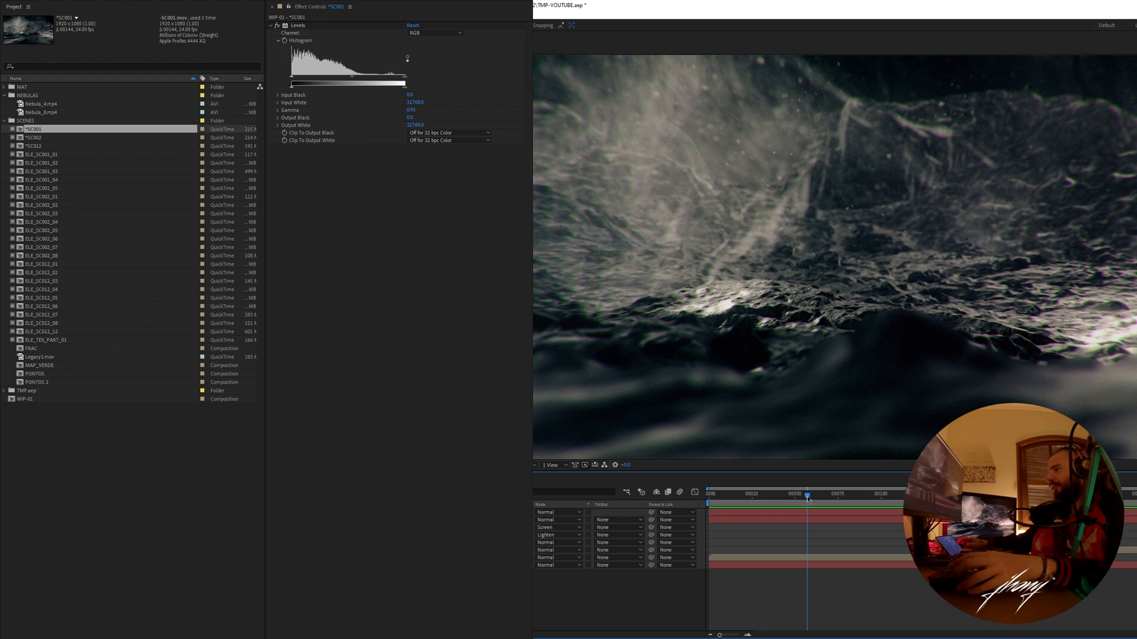
drag(808, 499, 804, 499)
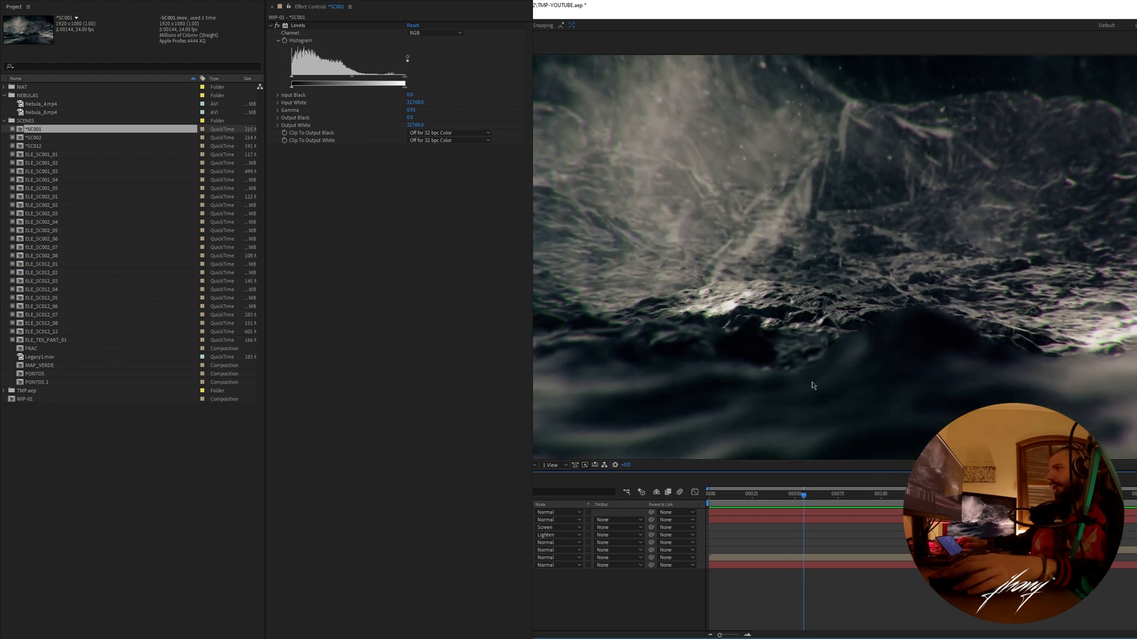
key(space)
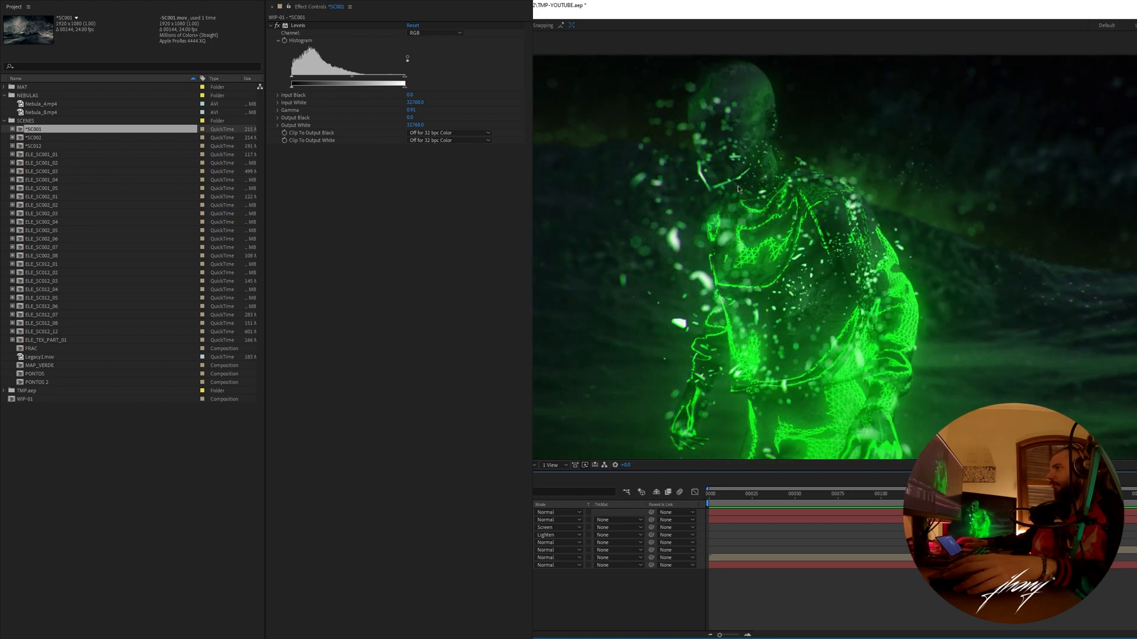
drag(866, 495, 817, 496)
- Examine the WIP-01 layer stack one layer at a time, from the top black solid through FLARE and Legacy1.mov to BG
click(86, 513)
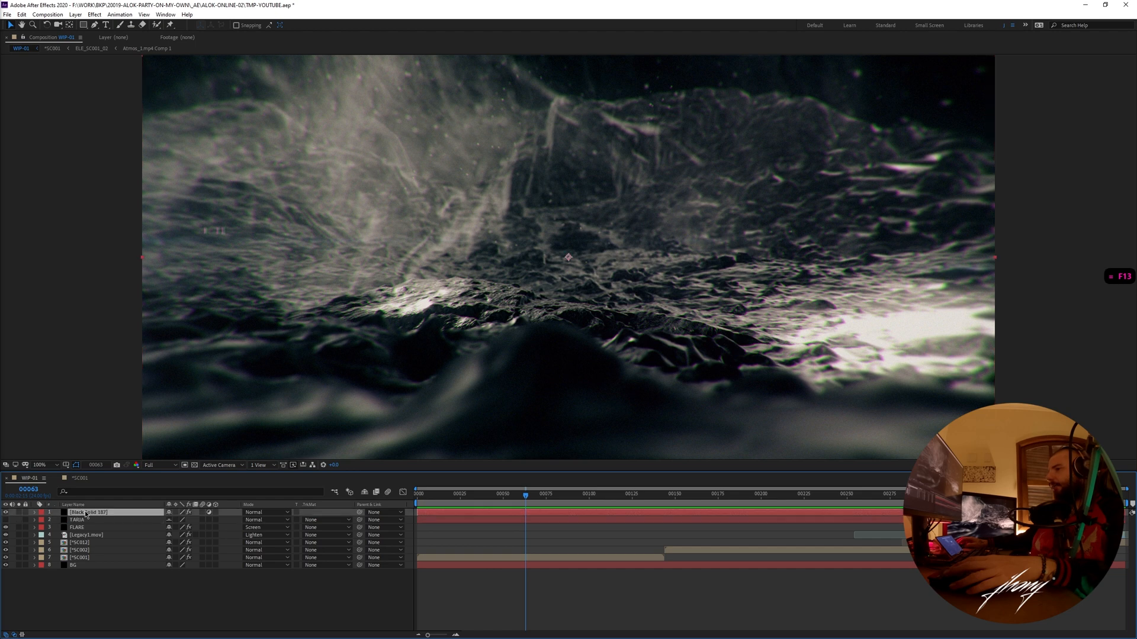
click(87, 520)
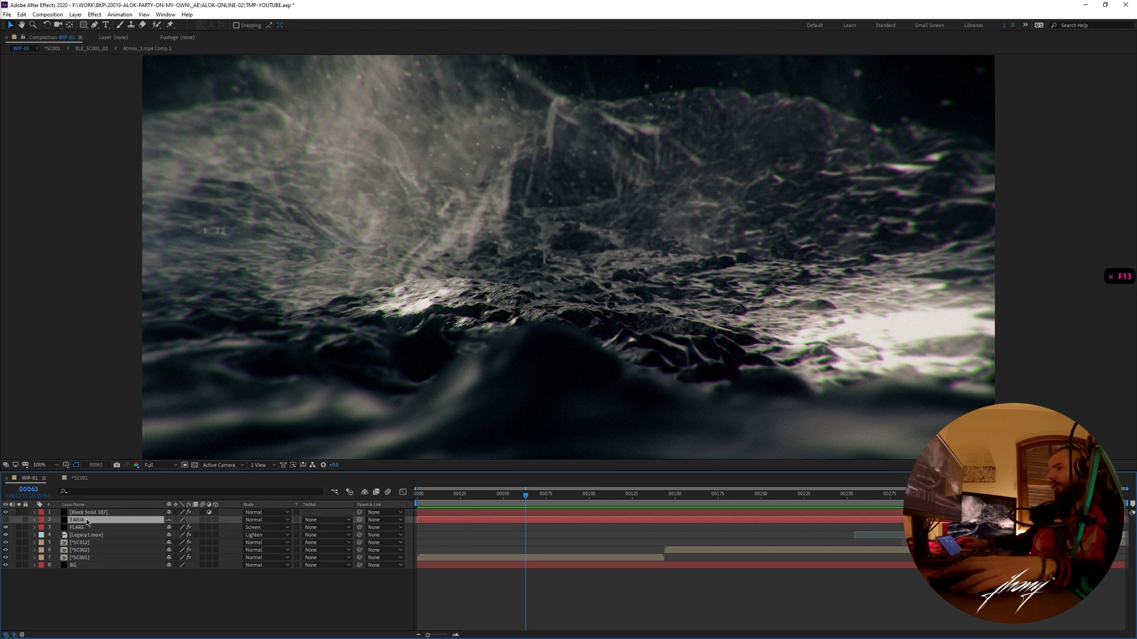
click(85, 528)
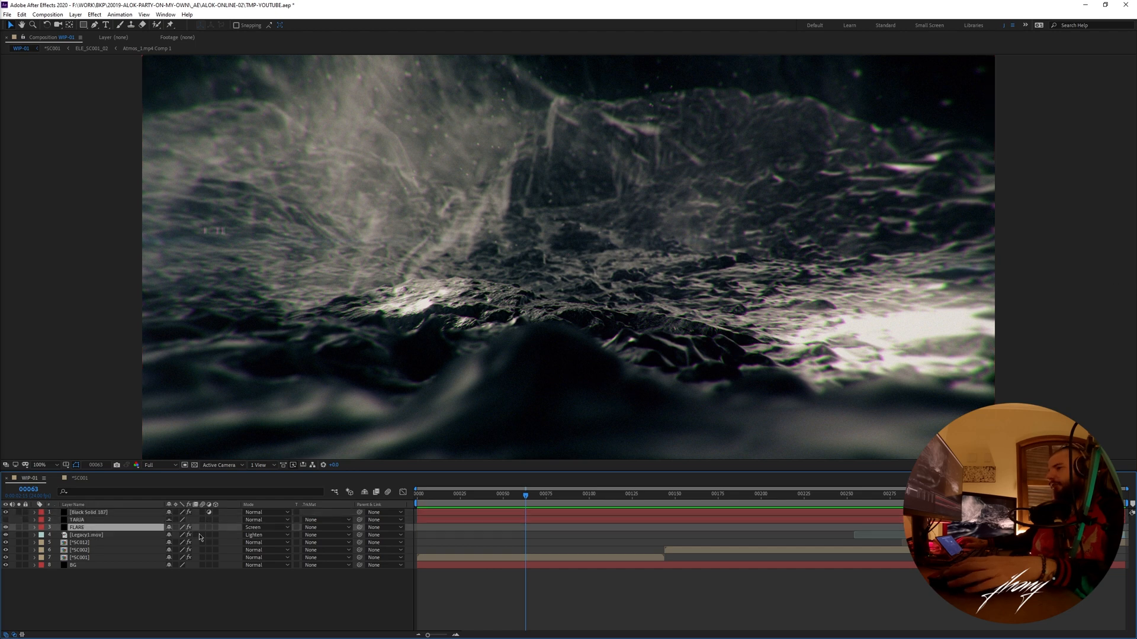
key(ctrl+Down)
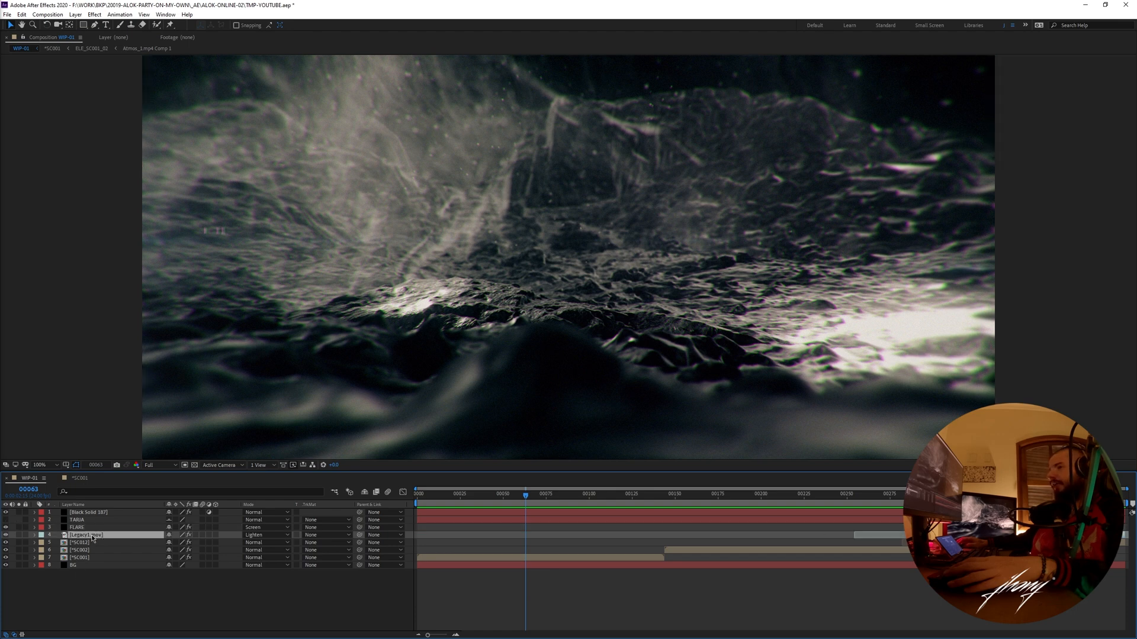
click(77, 567)
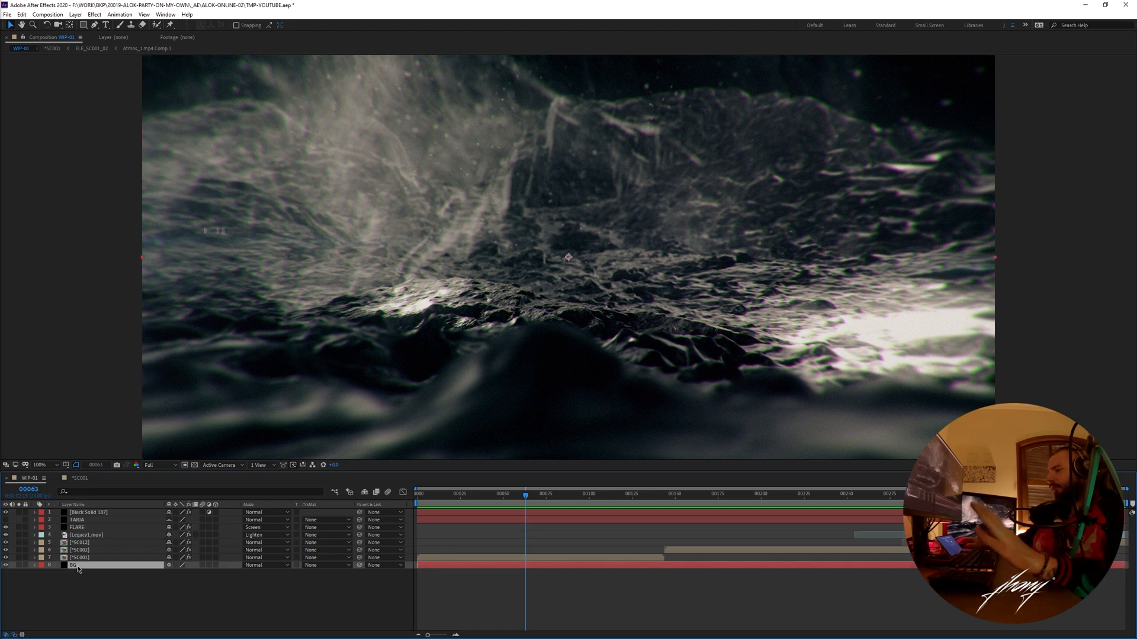
click(91, 599)
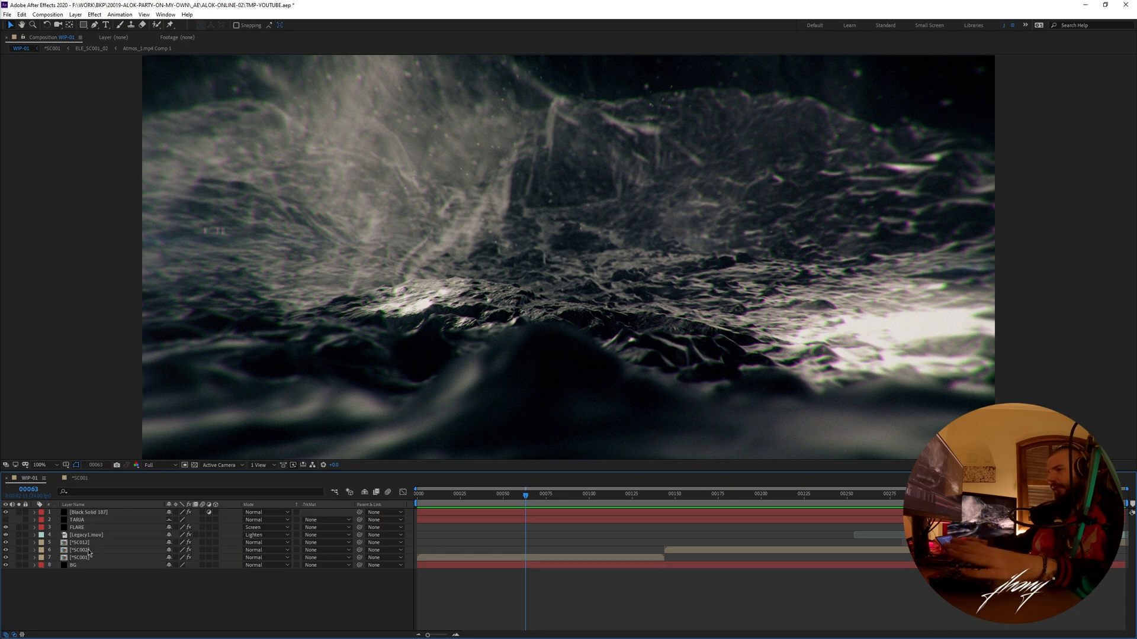
- Open the *SC001 precomp from WIP-01 at frame 97 and reveal that composition in the project
drag(522, 498, 585, 496)
click(89, 558)
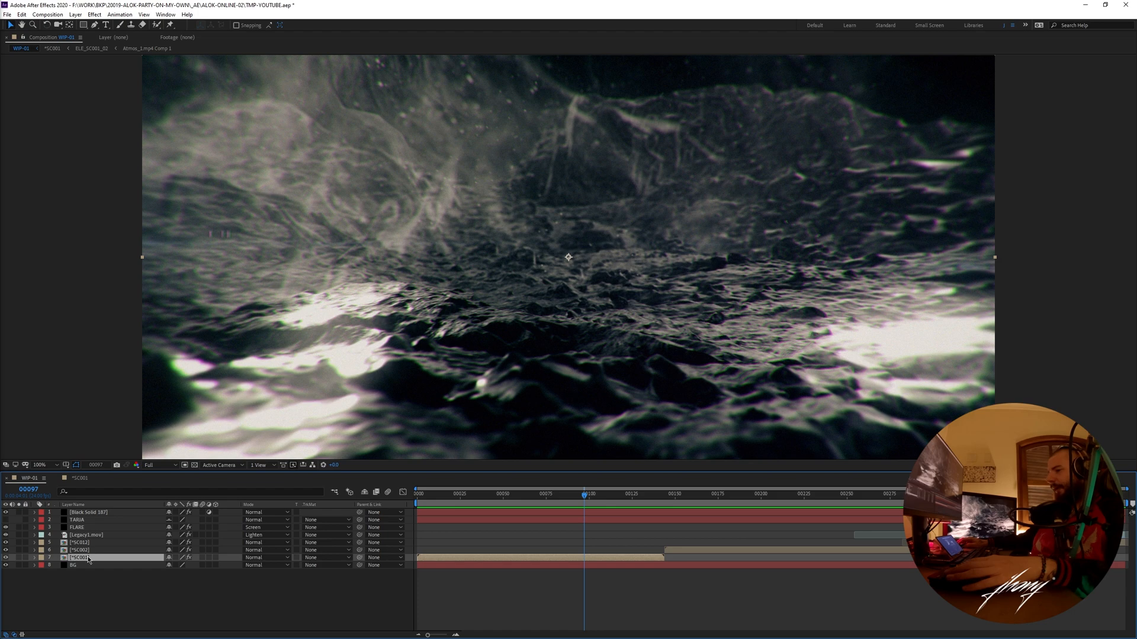
double_click(88, 559)
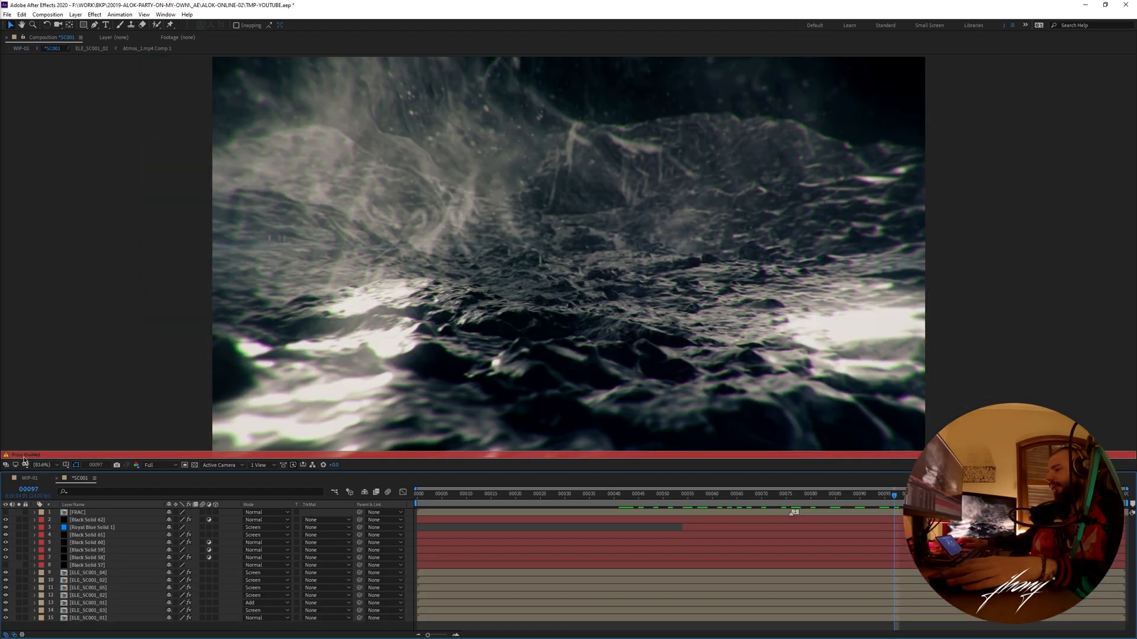
right_click(76, 257)
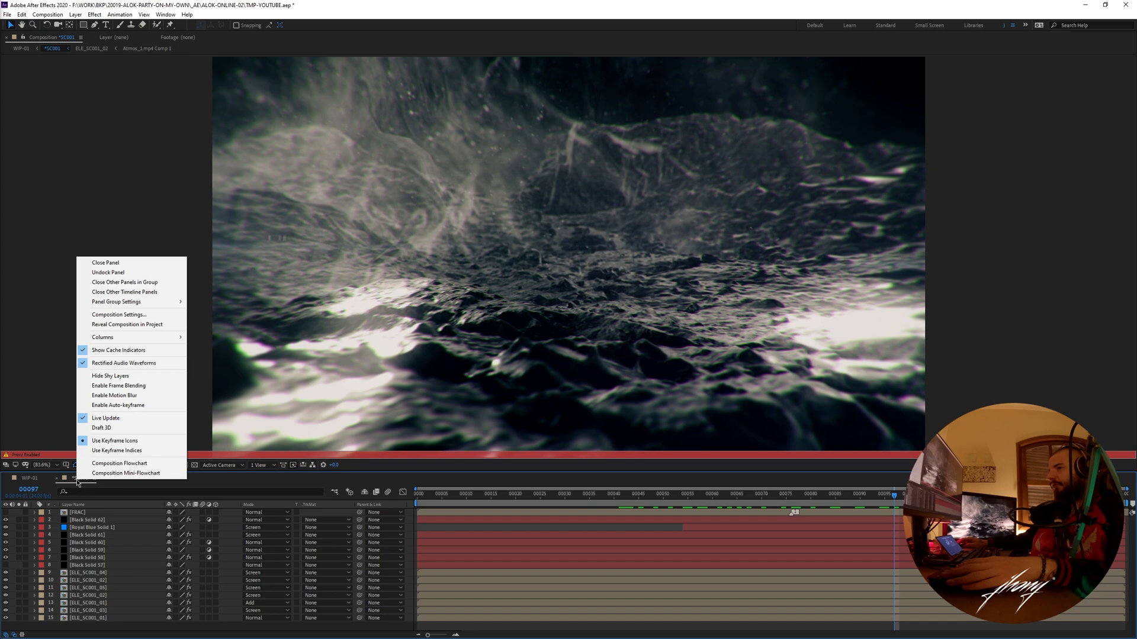
click(107, 326)
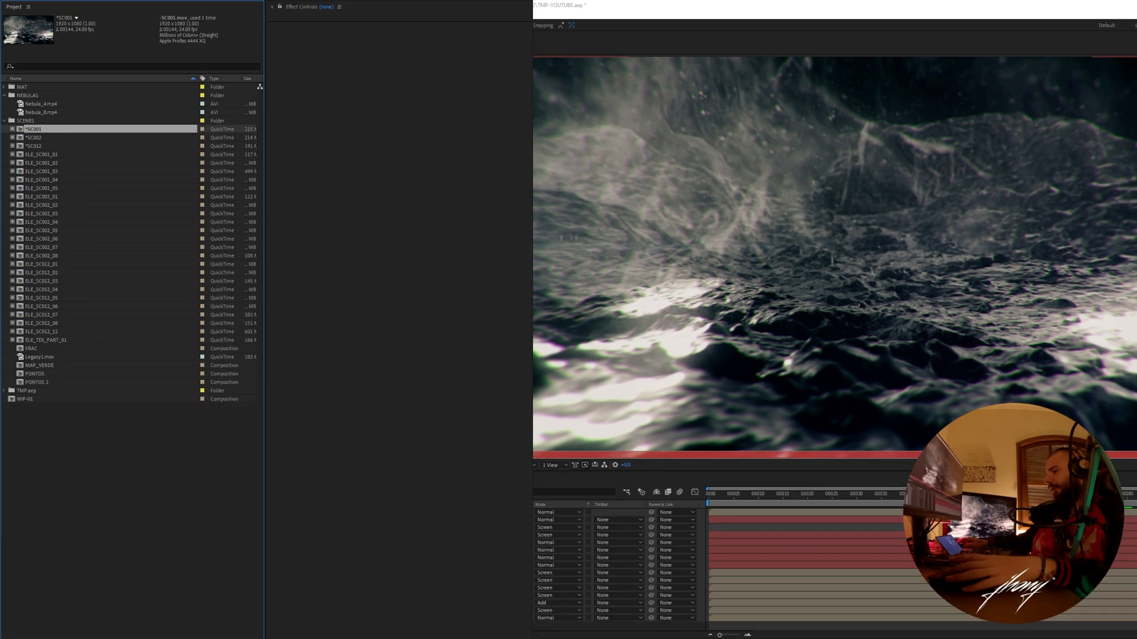
- Compare the *SC001 entry with the scene composition below it in the SCENES folder and check their proxy details
click(39, 123)
click(38, 129)
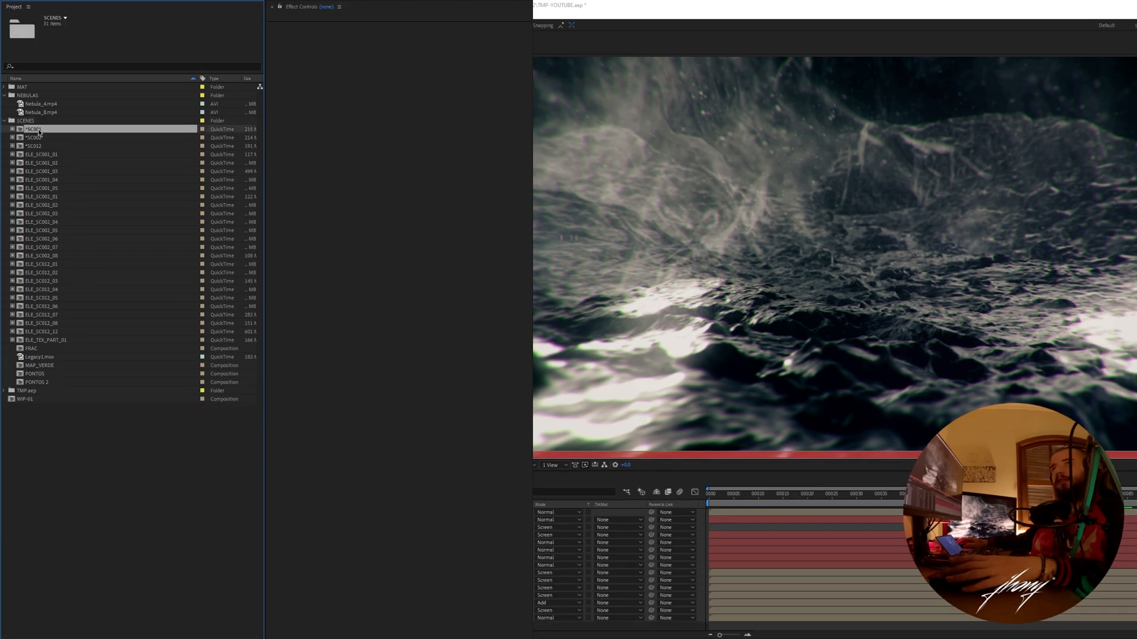
click(37, 139)
click(39, 130)
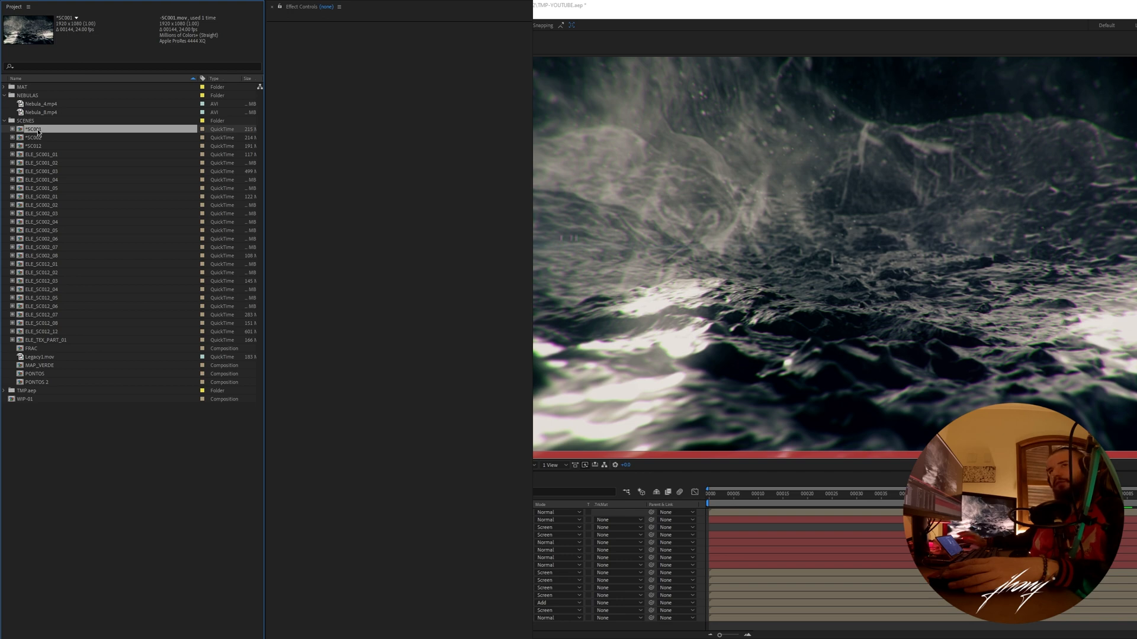
click(36, 138)
click(36, 132)
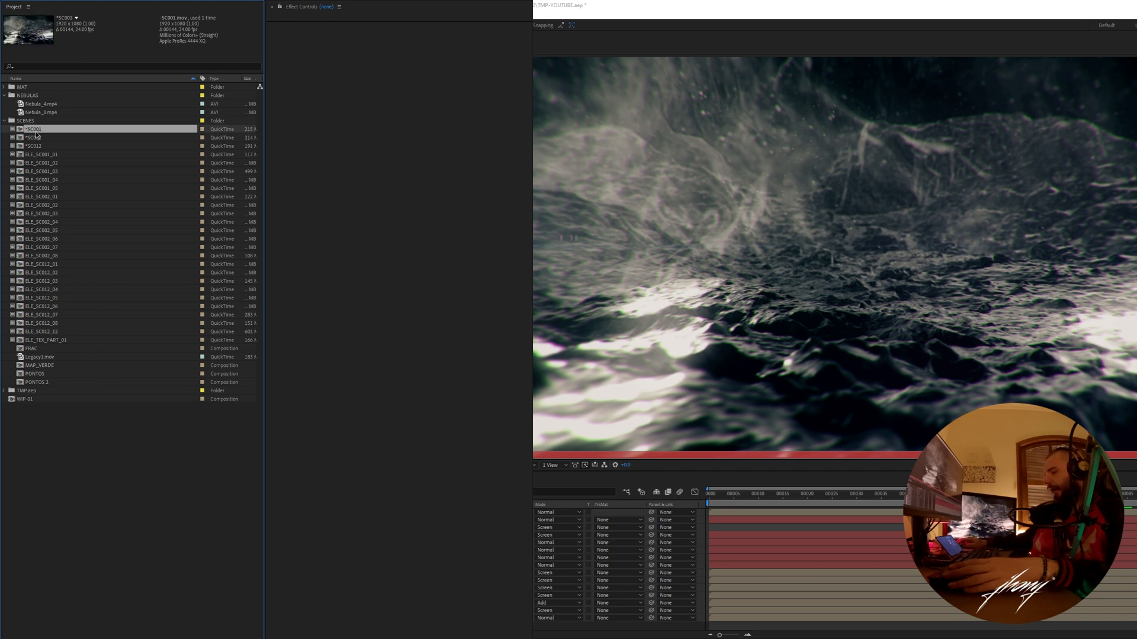
click(35, 137)
click(35, 130)
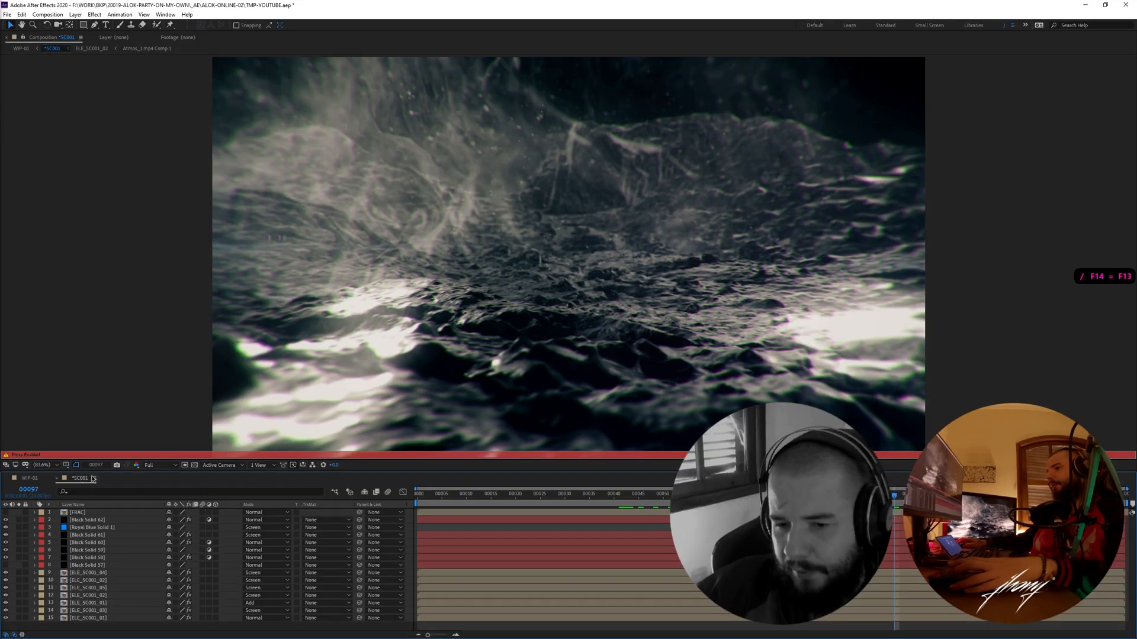
- Scrub and play the *SC001 composition around frames 54 to 64
drag(518, 504, 643, 499)
key(space)
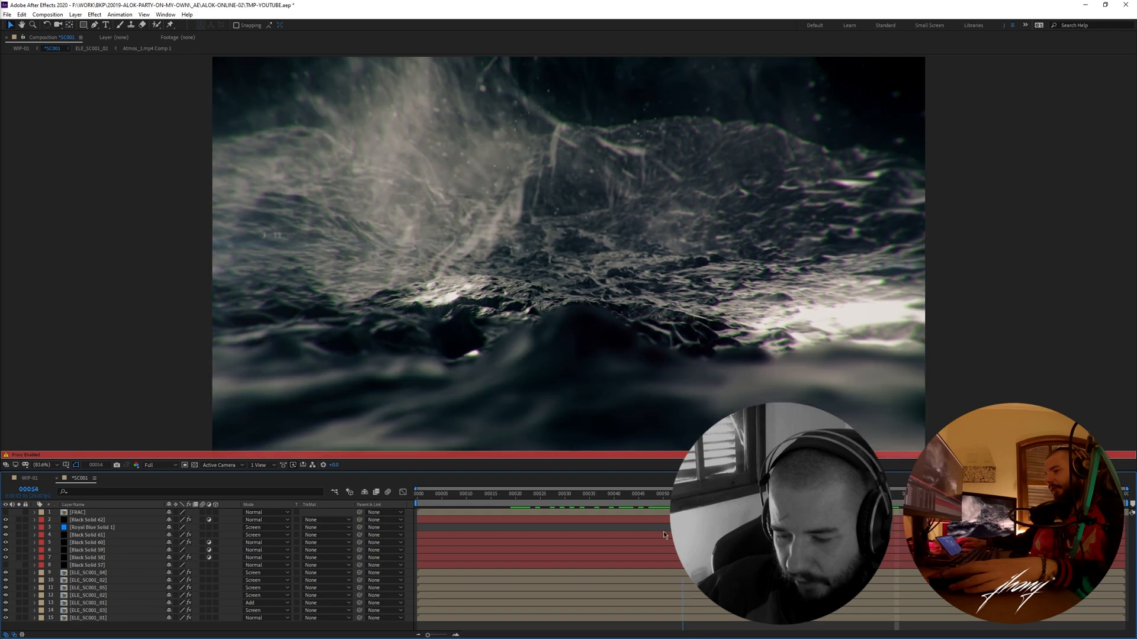
mouse_move(766, 521)
mouse_down()
mouse_move(525, 528)
mouse_move(585, 491)
mouse_move(1071, 493)
mouse_move(733, 492)
mouse_up()
- Reveal the *SC001 composition in the project and turn off its proxy
right_click(89, 478)
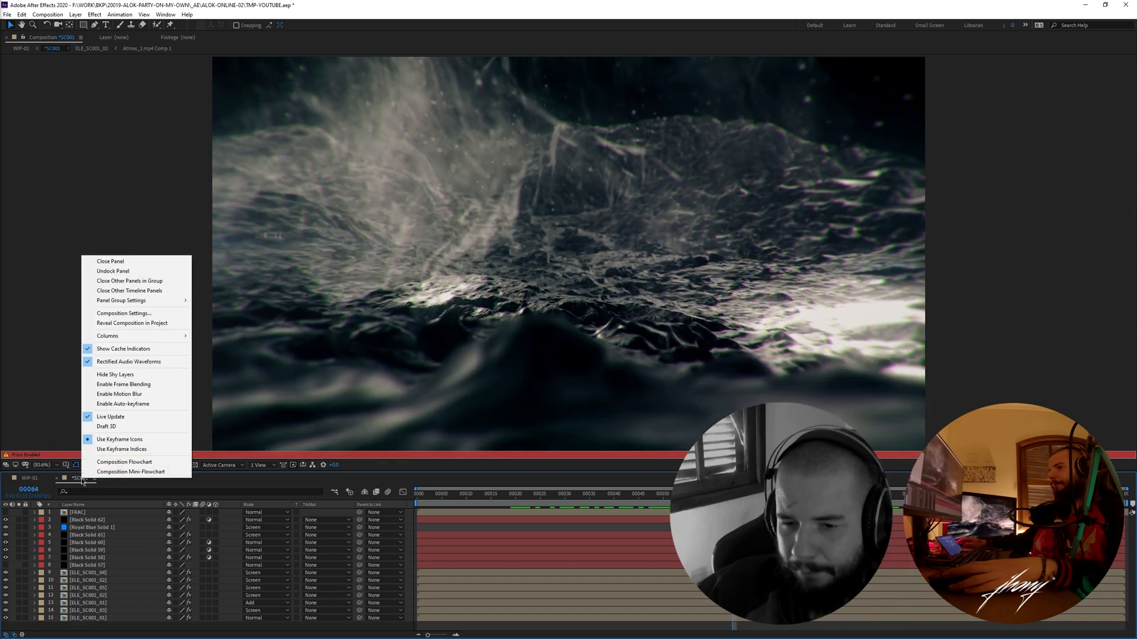
click(134, 323)
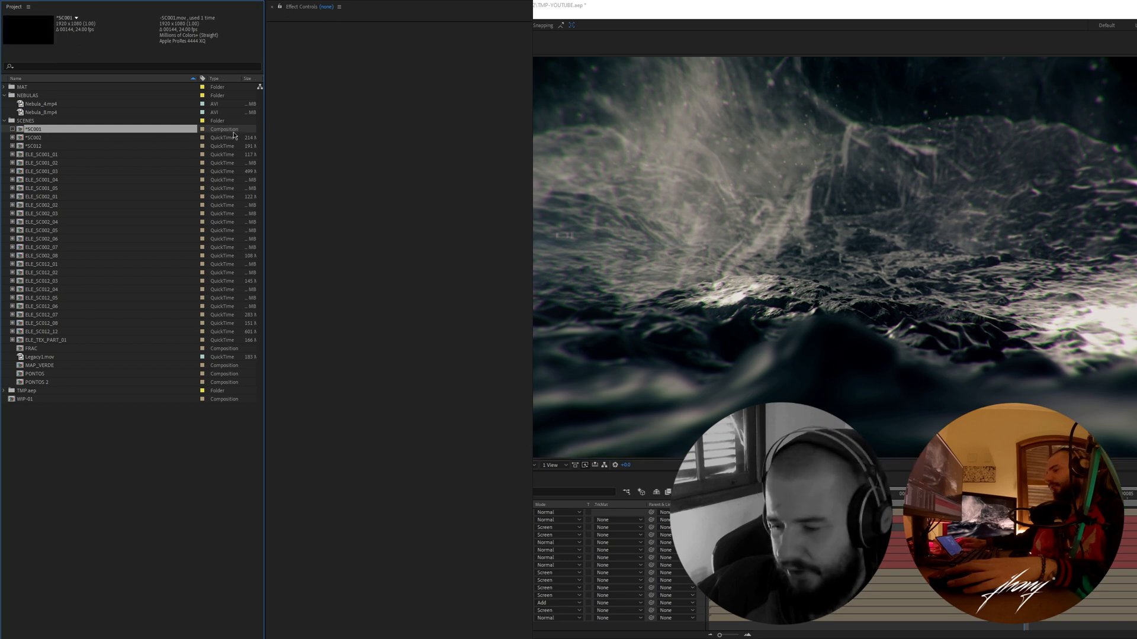
- Scrub and preview the live *SC001 composition between frames 38 and 60, ending at frame 60
click(977, 494)
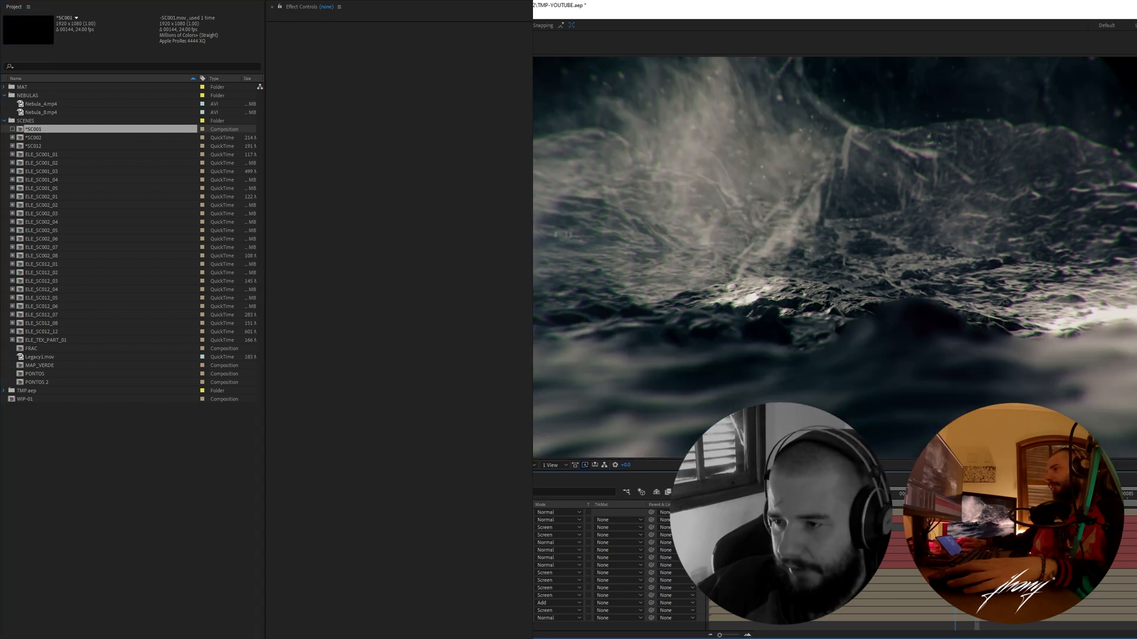
click(930, 494)
click(897, 495)
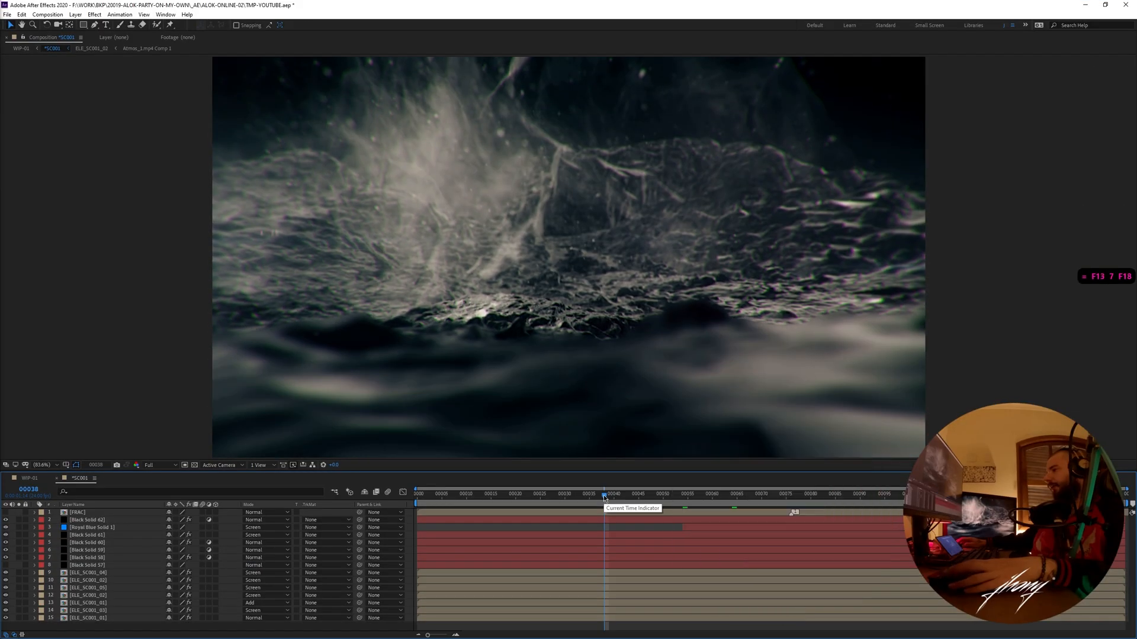
drag(612, 499, 667, 501)
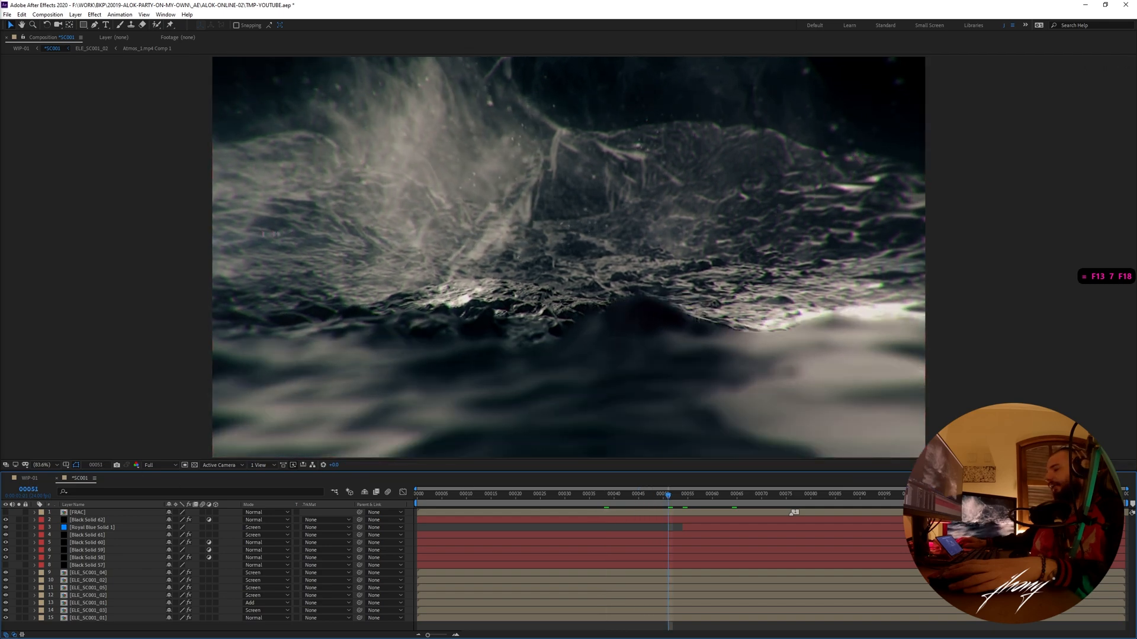
click(671, 496)
key(space)
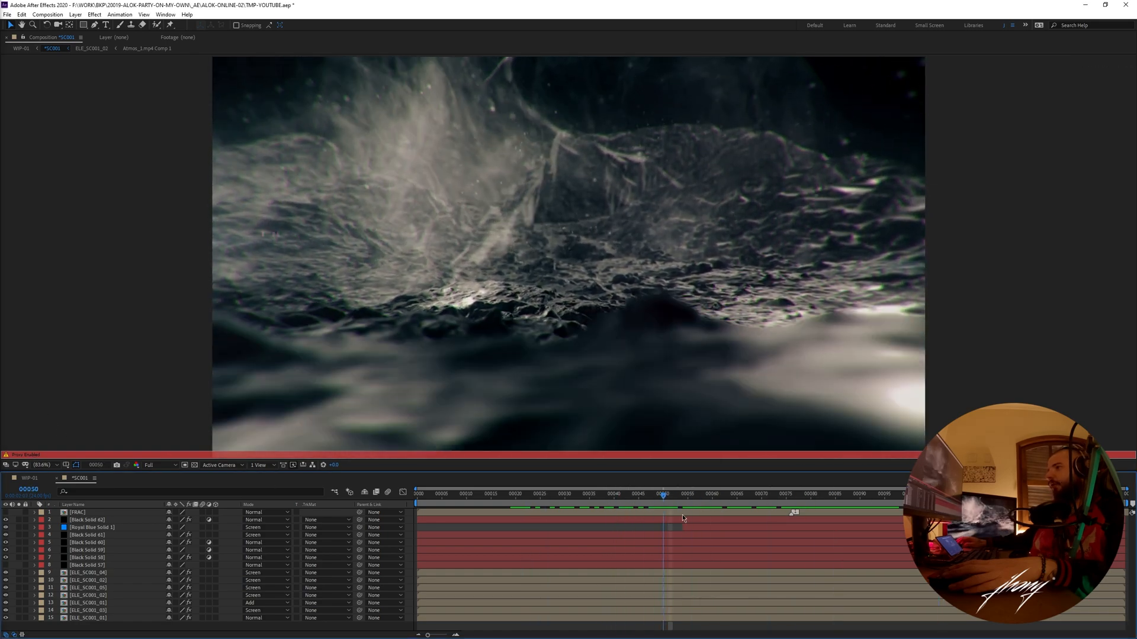
key(space)
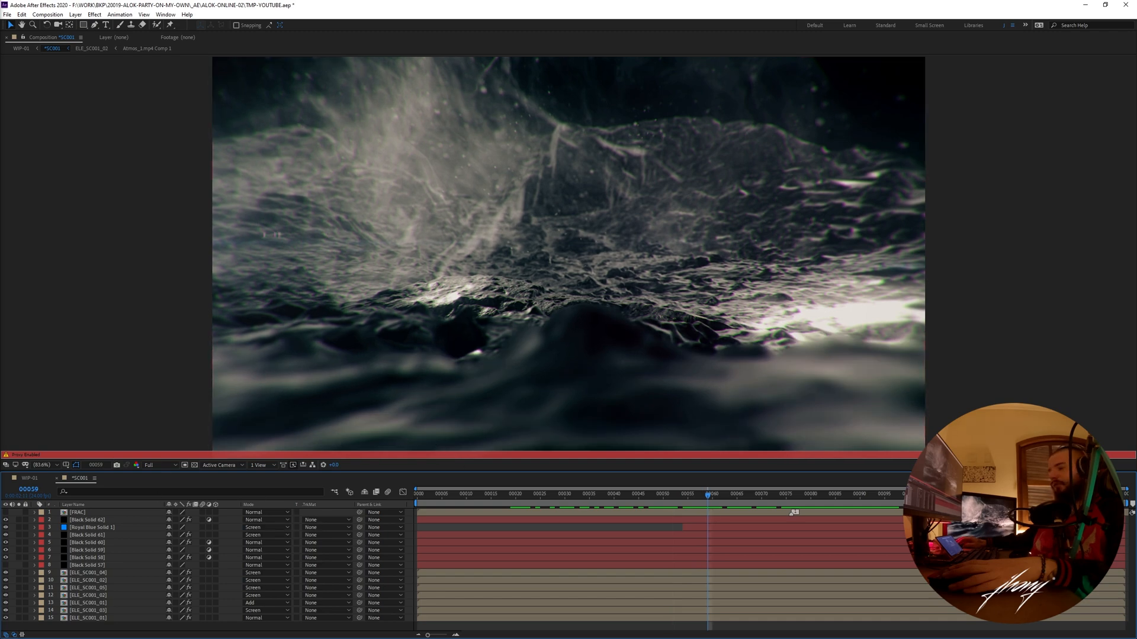
click(709, 495)
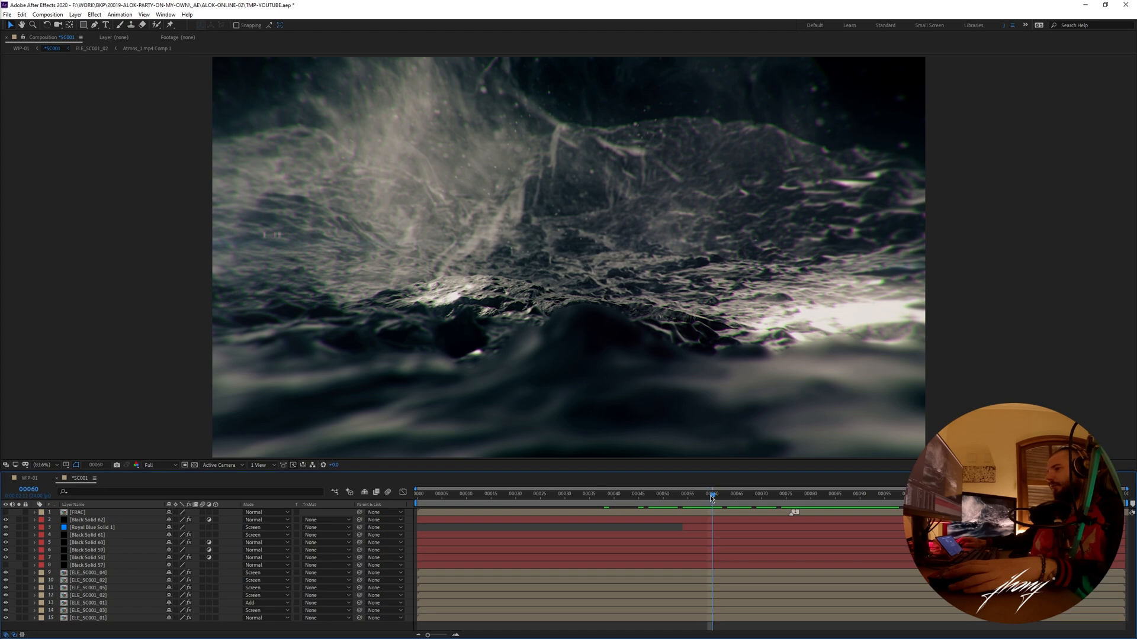
- Solo the bottom ELE_SC001_01 terrain layer in *SC001 and scrub to frame 82
click(19, 618)
click(81, 618)
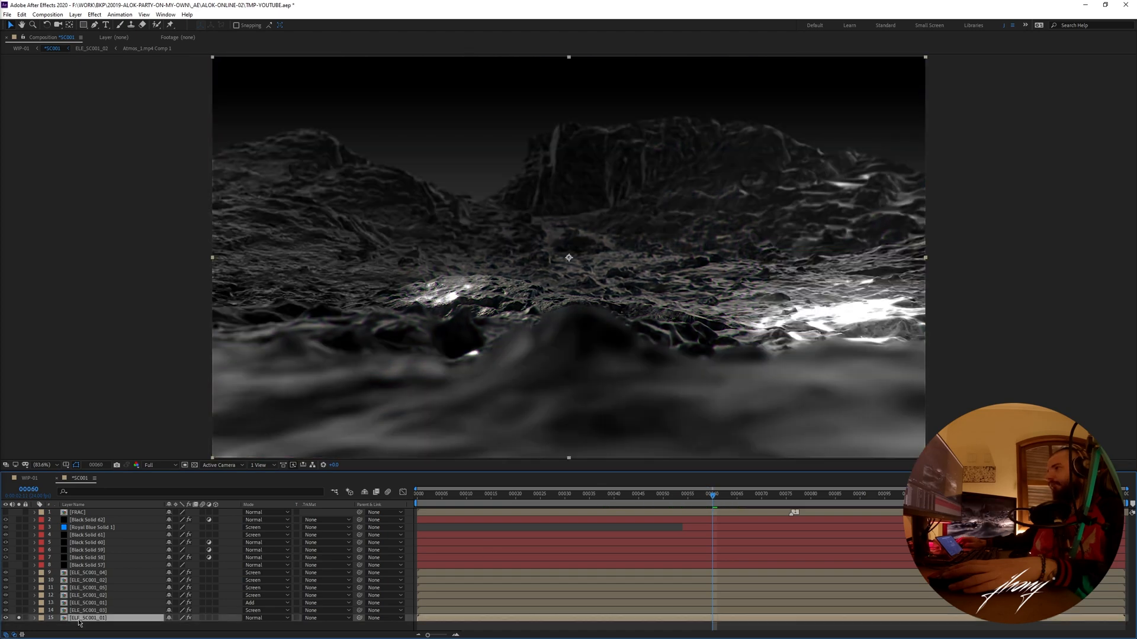
drag(702, 497, 820, 524)
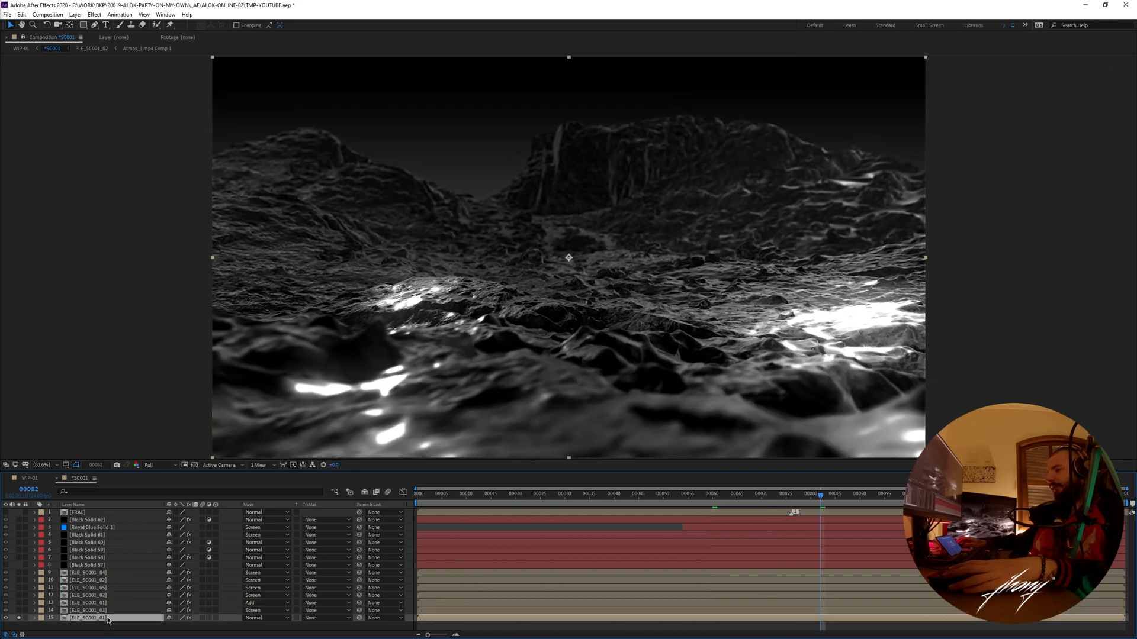
- Inspect the animation inside the bottom ELE_SC001_01 precomp and return to the *SC001 composition at frame 47
double_click(95, 618)
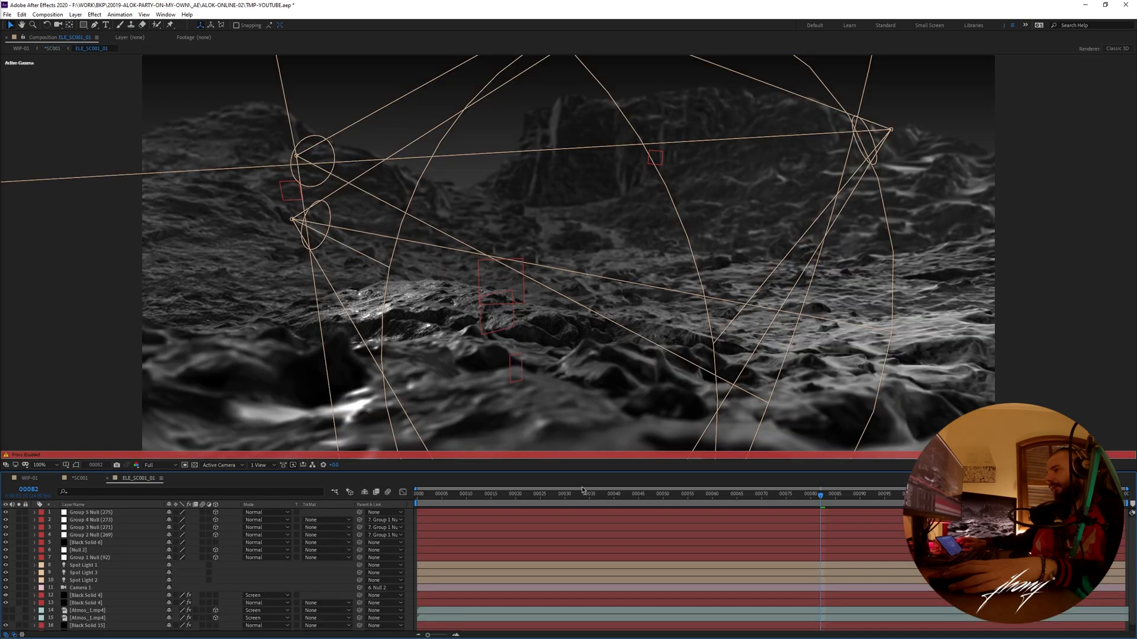
drag(539, 501, 568, 502)
key(space)
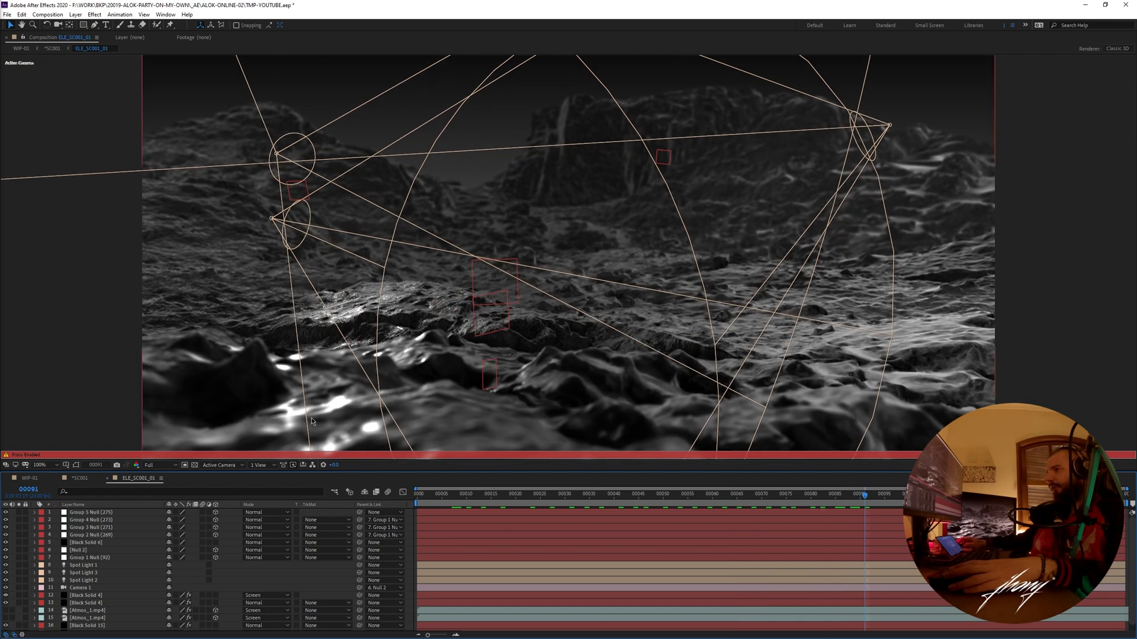
click(84, 482)
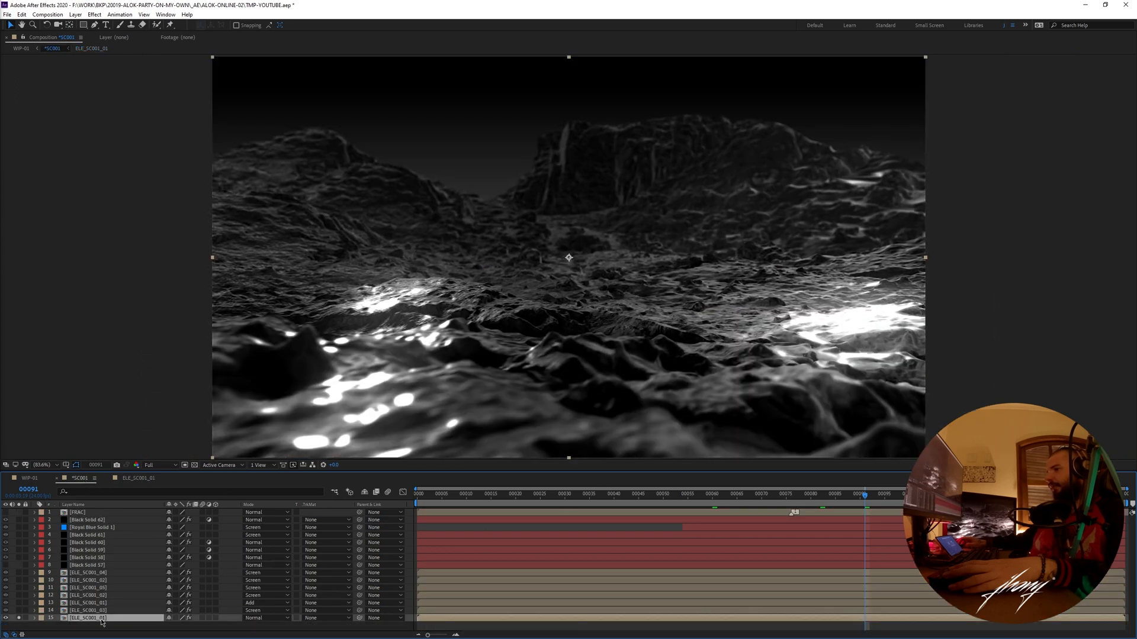
drag(541, 494, 645, 477)
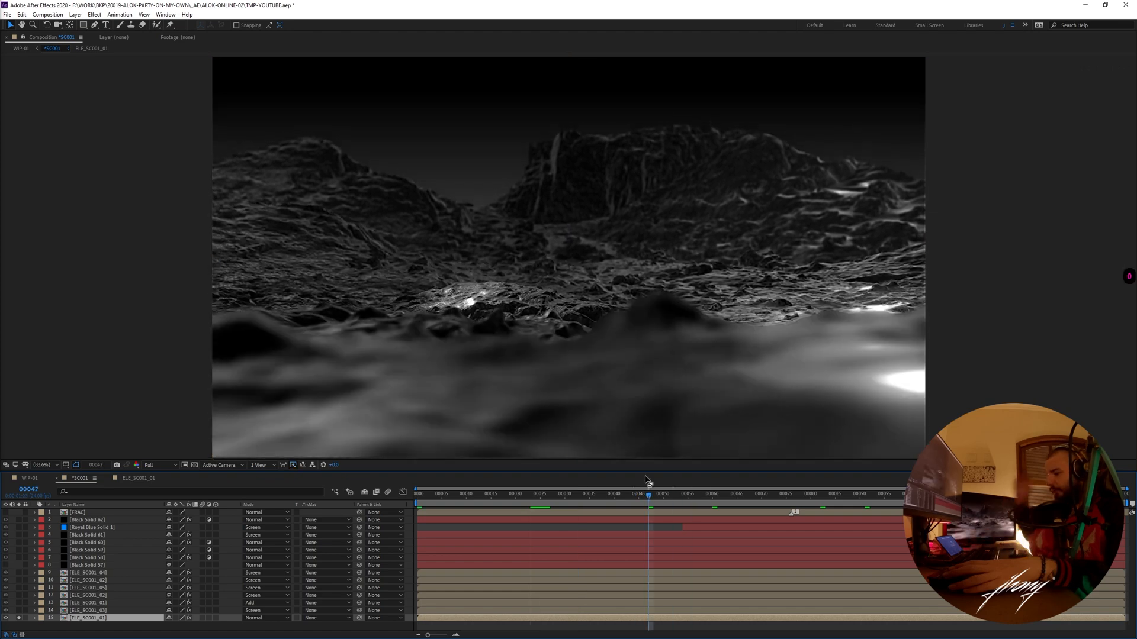
- Preview and scrub the soloed terrain layer in *SC001 between frames 47 and 81, ending at frame 54
key(space)
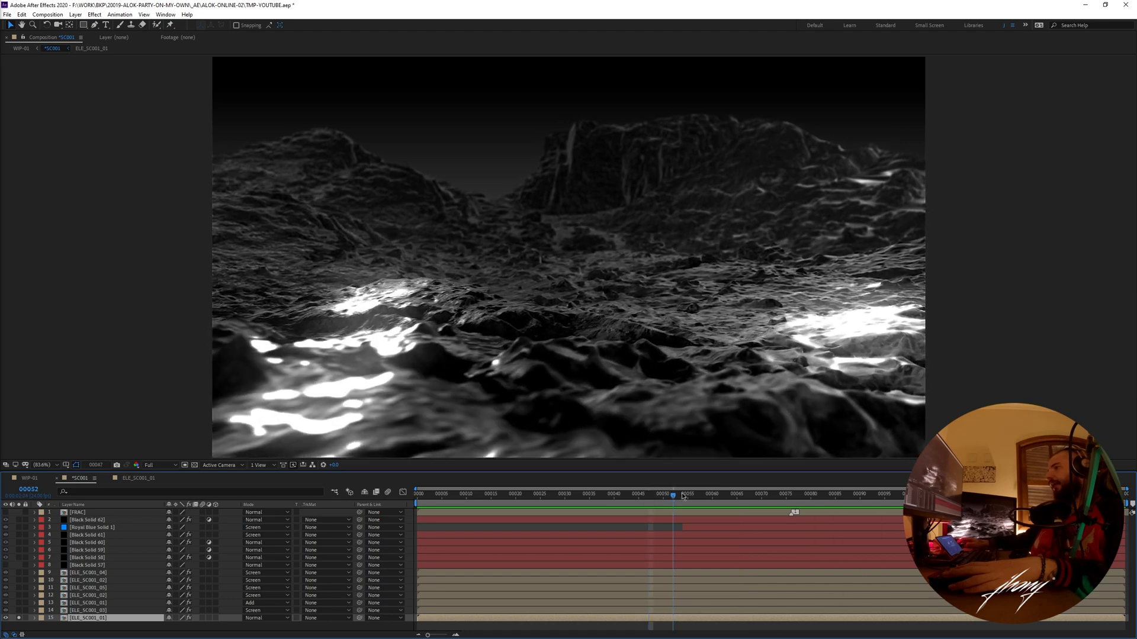
click(736, 496)
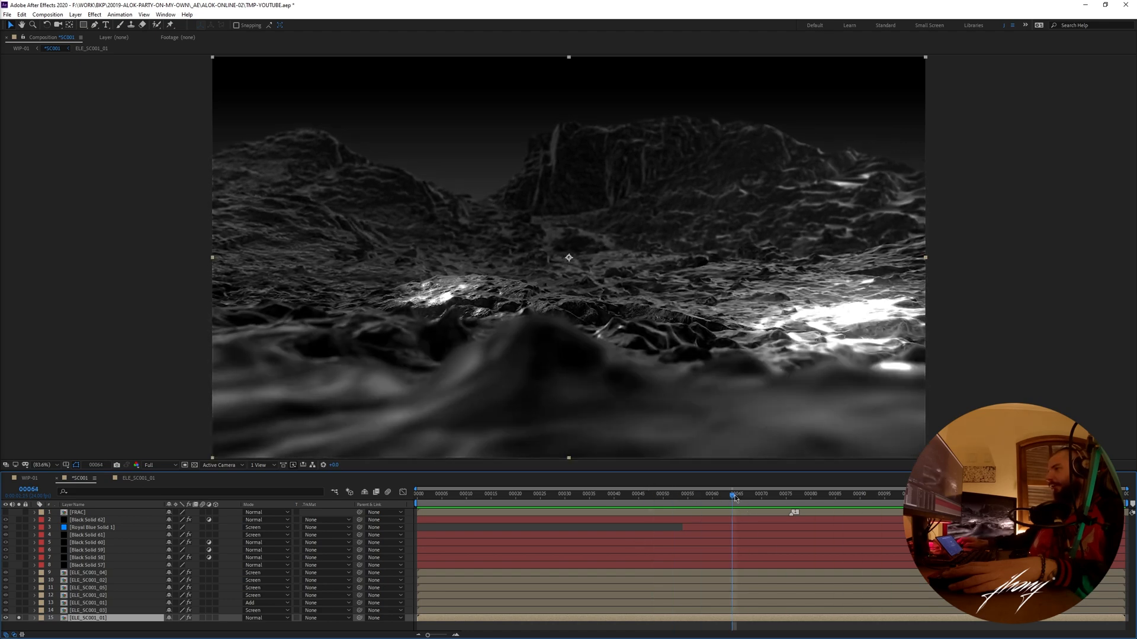
key(space)
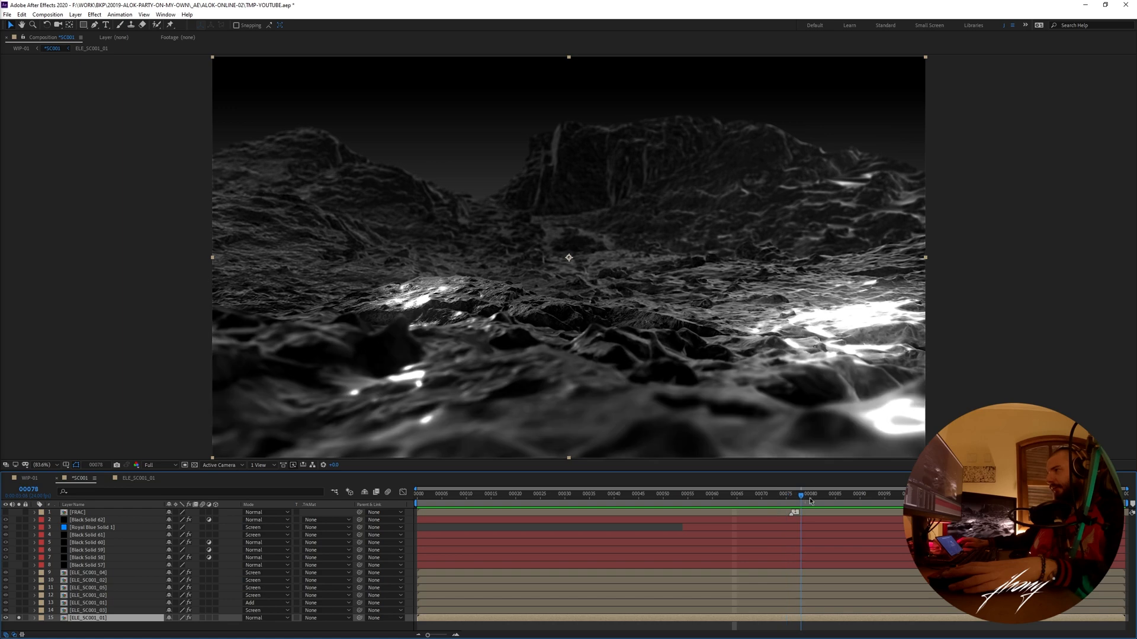
key(space)
drag(802, 503, 696, 512)
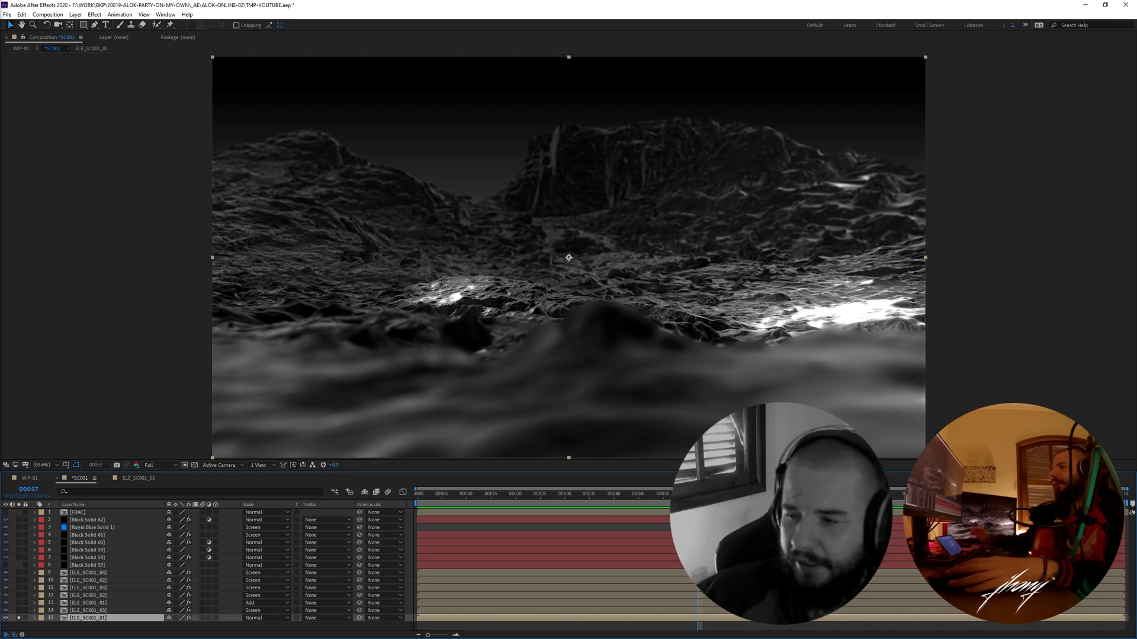
key(space)
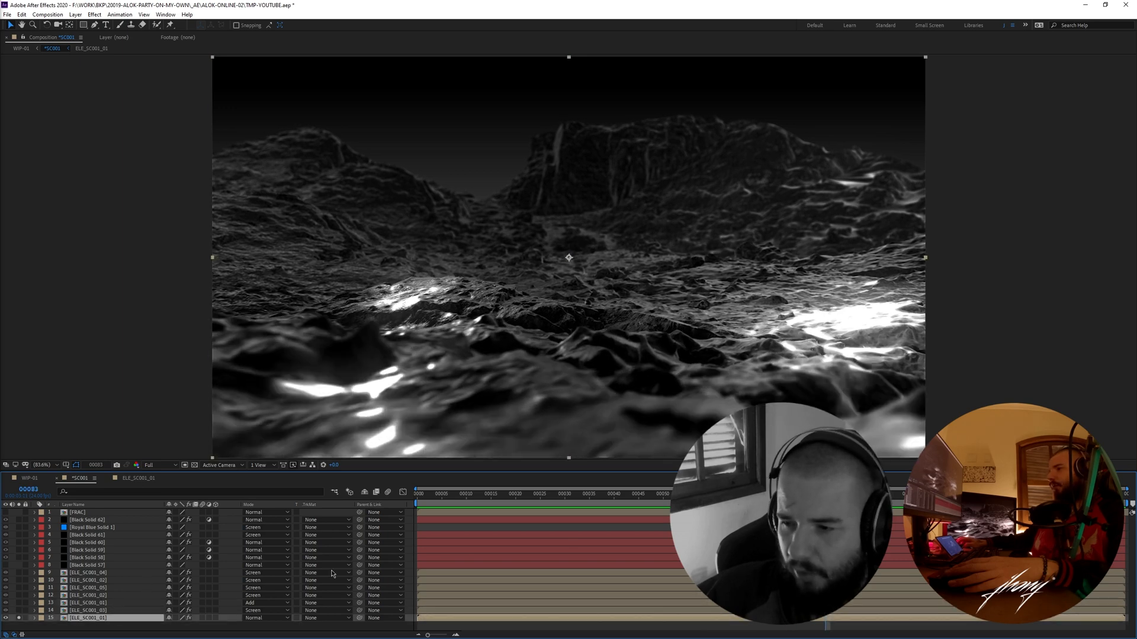
drag(573, 495, 684, 495)
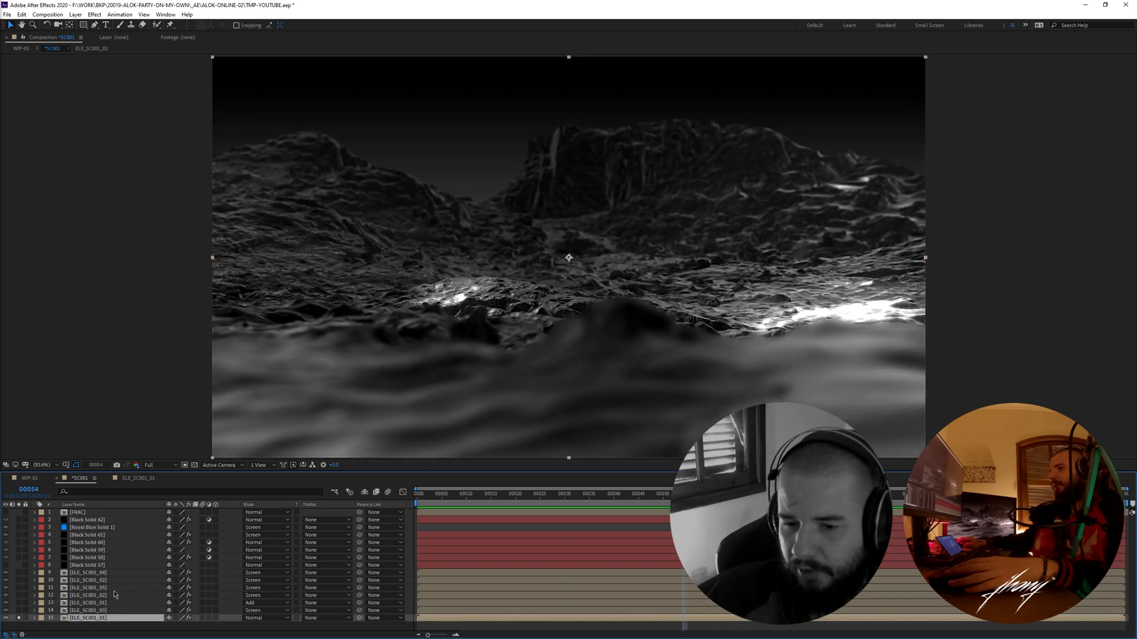
- Open the bottom ELE_SC001_01 precomp and show it live at frame 42 with its proxy turned off
double_click(89, 618)
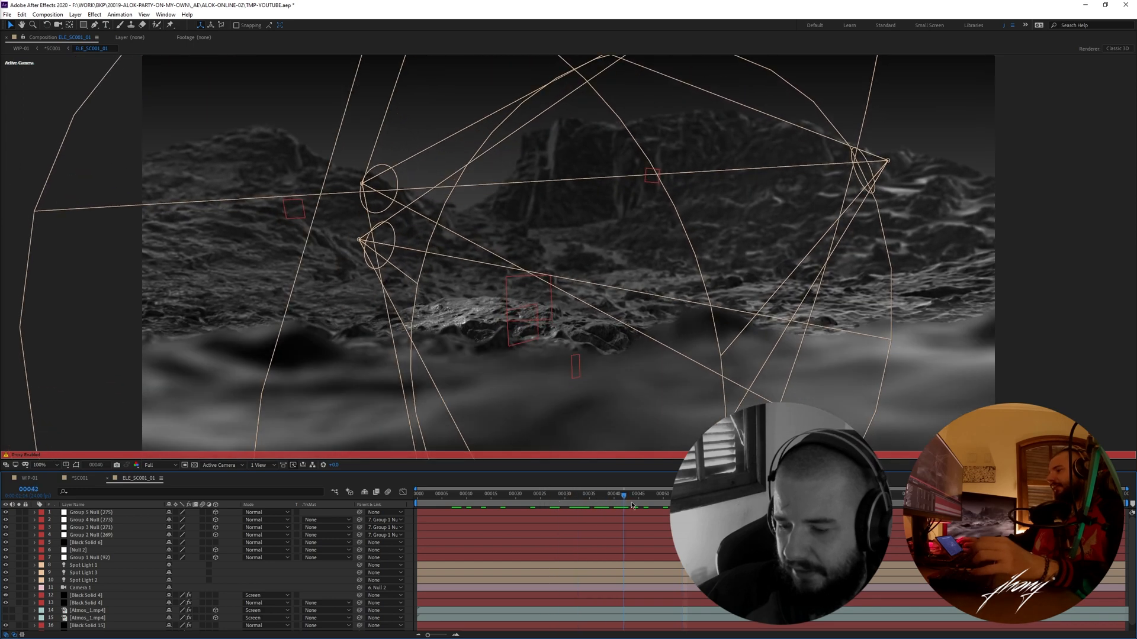
drag(659, 495, 673, 495)
key(F18)
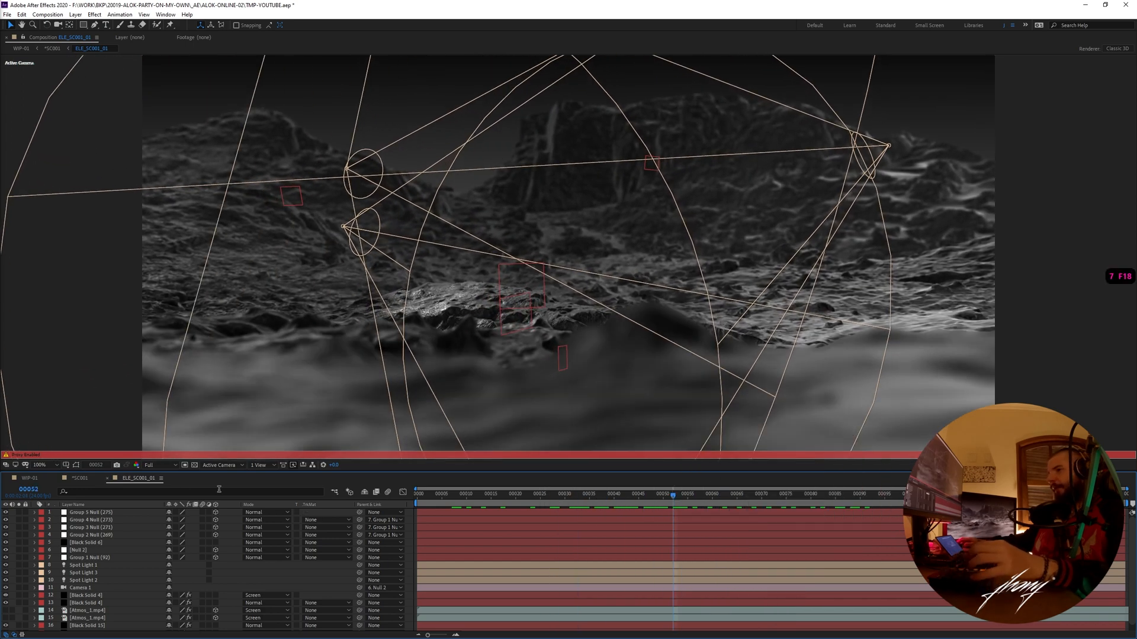
right_click(142, 483)
click(183, 327)
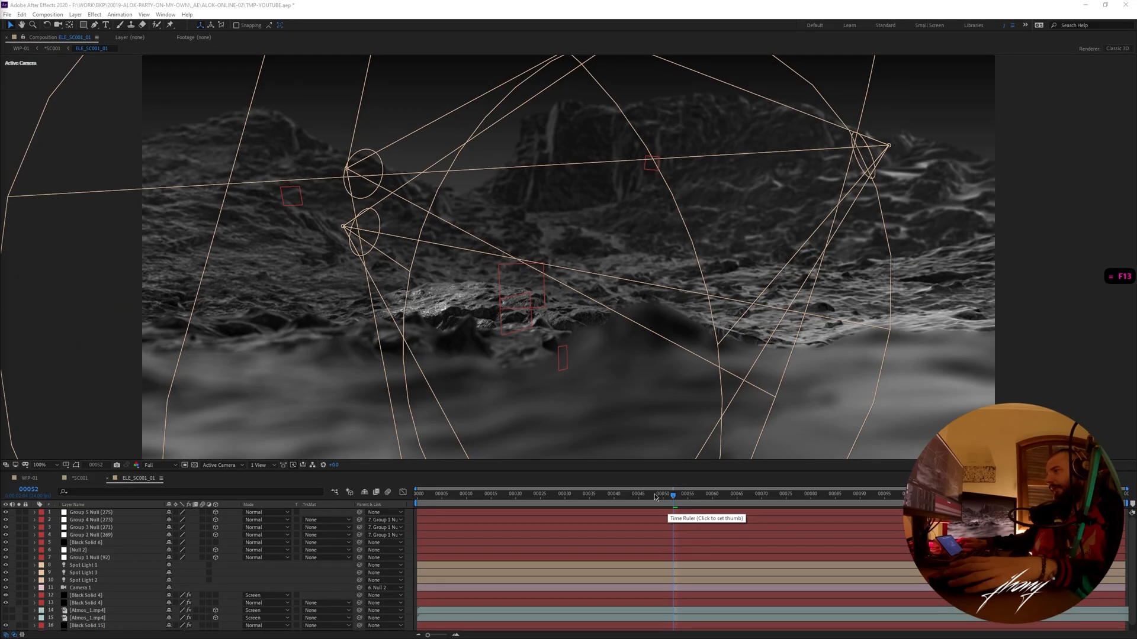
key(shift+Page_Up)
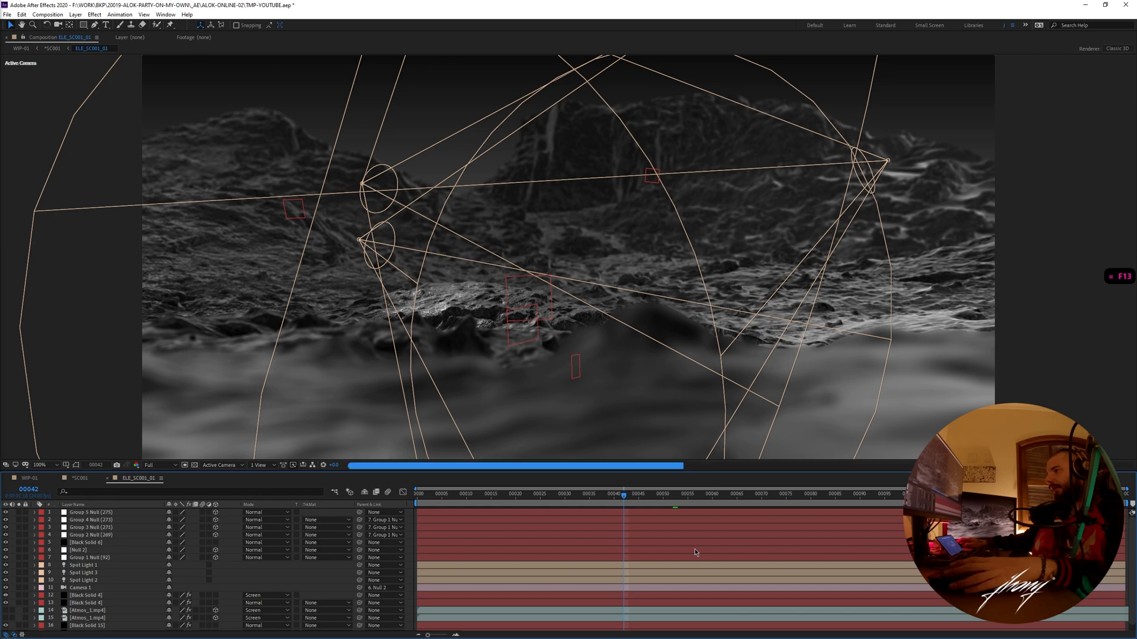
key(Escape)
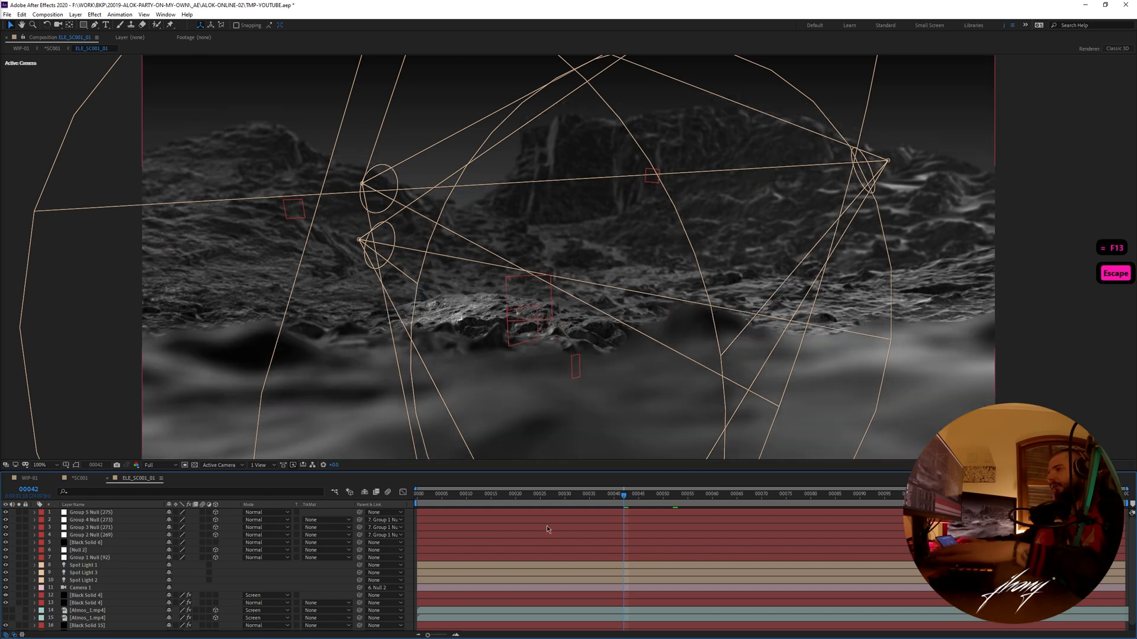
- Inspect the 3D terrain geometry of ELE_SC001_01 from a custom view, then return to the Active Camera view
click(225, 466)
click(224, 566)
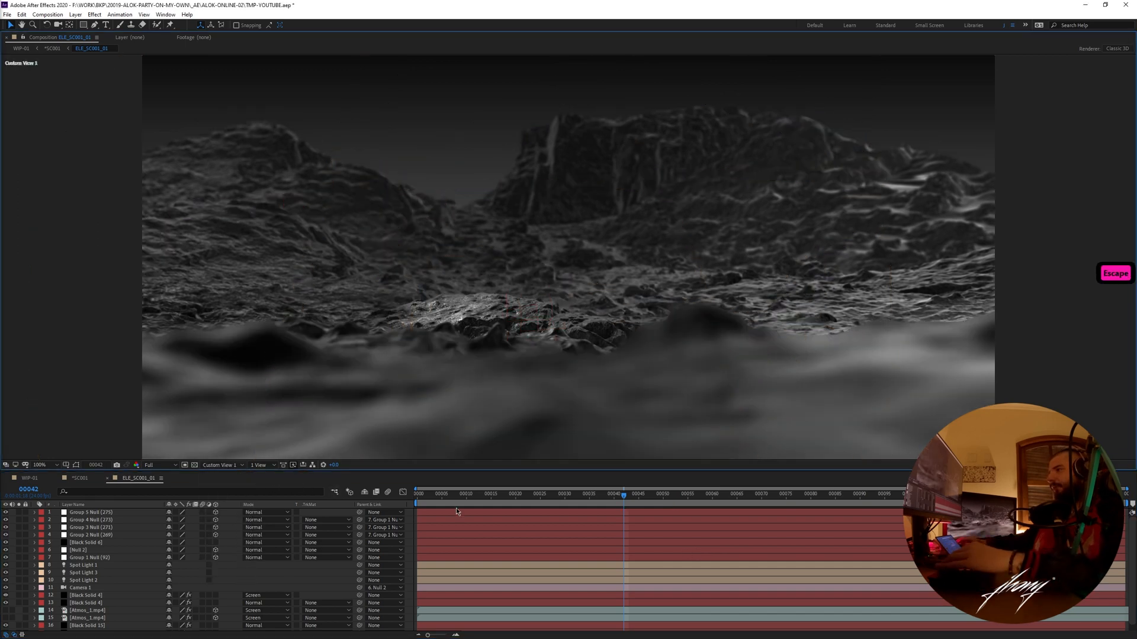
key(c)
key(c)
key(c)
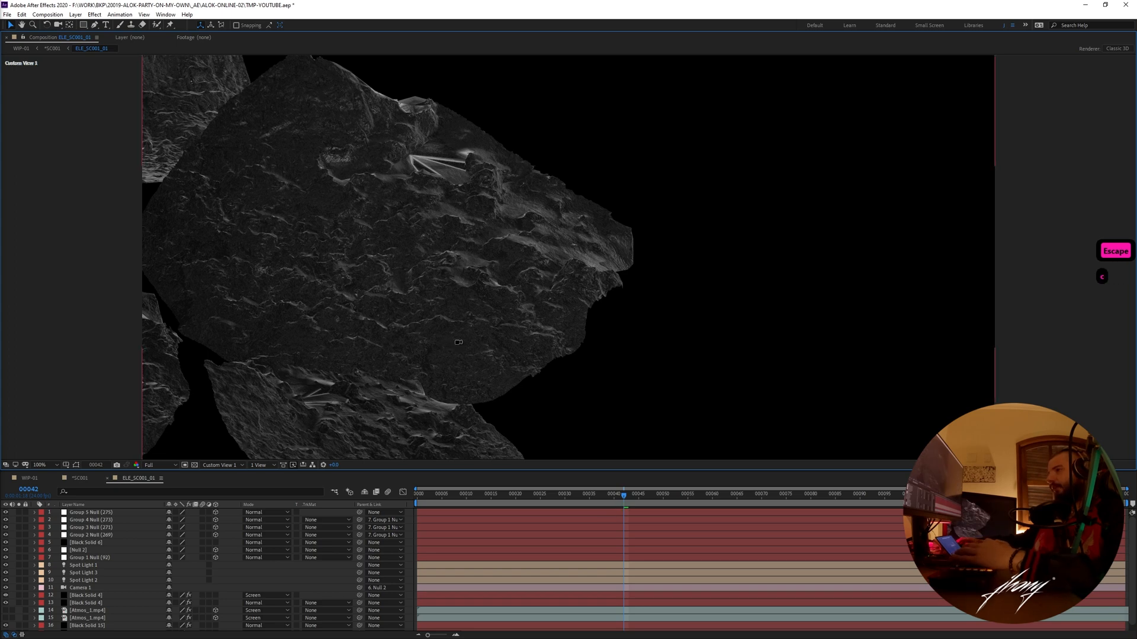
key(c)
key(c)
key(c)
key(c)
key(c)
key(c)
key(c)
key(c)
key(c)
drag(438, 339, 654, 411)
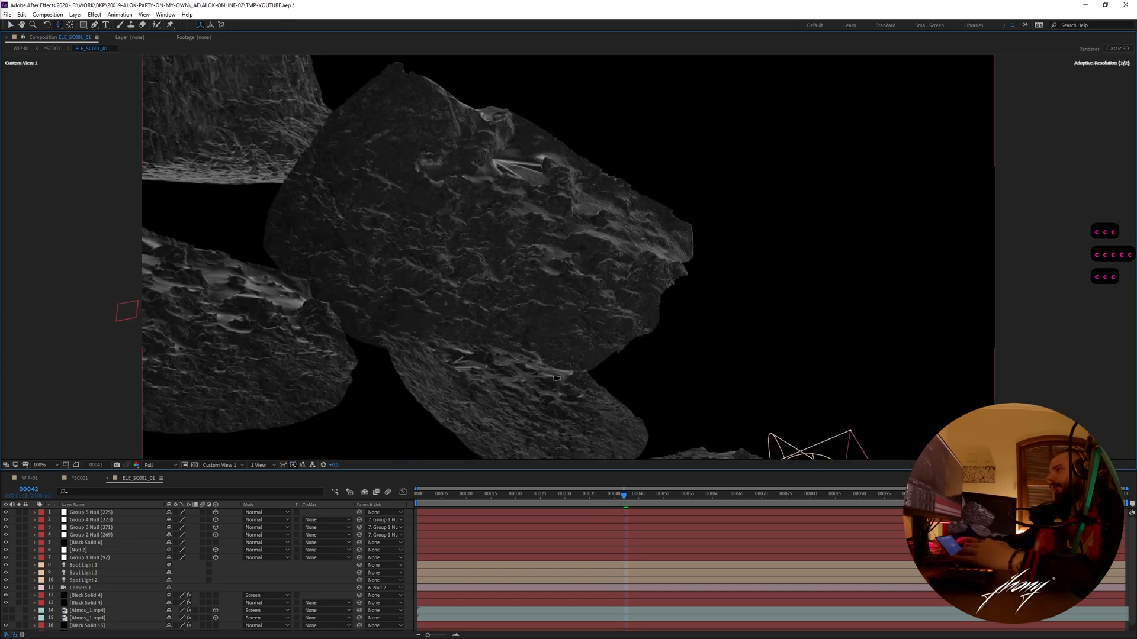
drag(661, 263, 658, 255)
drag(794, 361, 690, 379)
key(Escape)
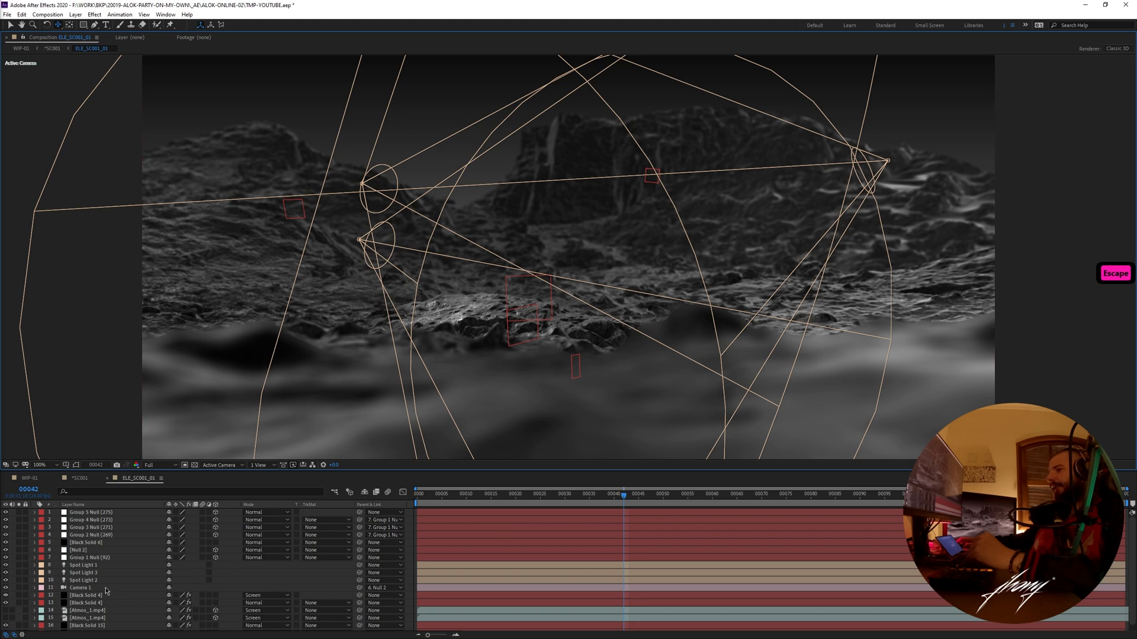
- Compare the terrain with Camera 1's depth of field off and on, leaving Enable Depth of Field switched on
scroll(94, 590, down, 1)
double_click(81, 583)
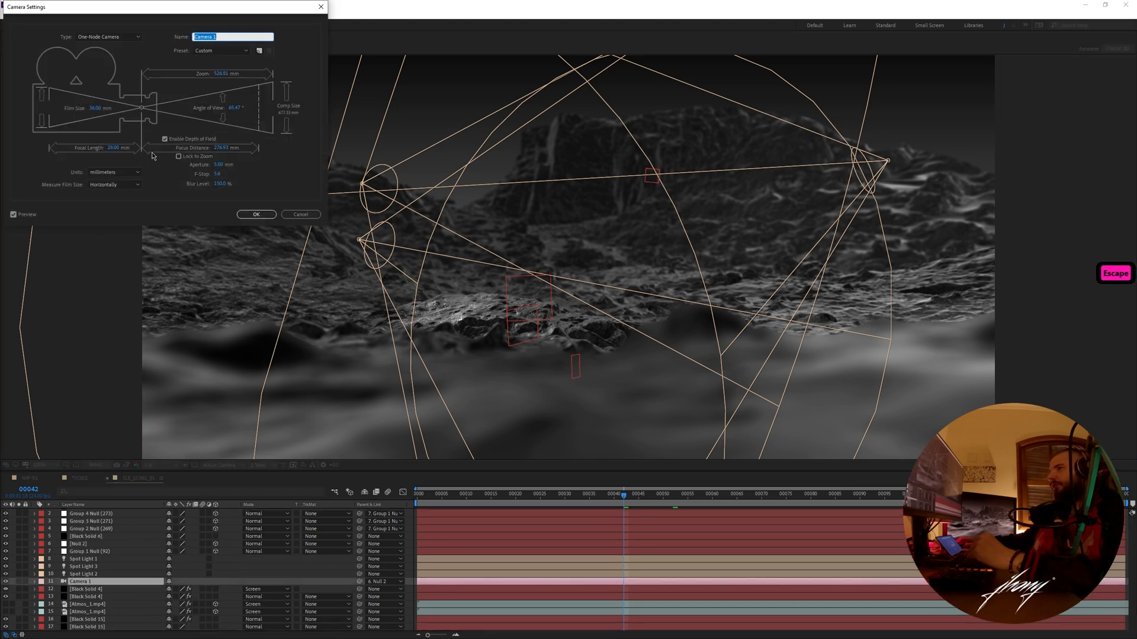
click(166, 140)
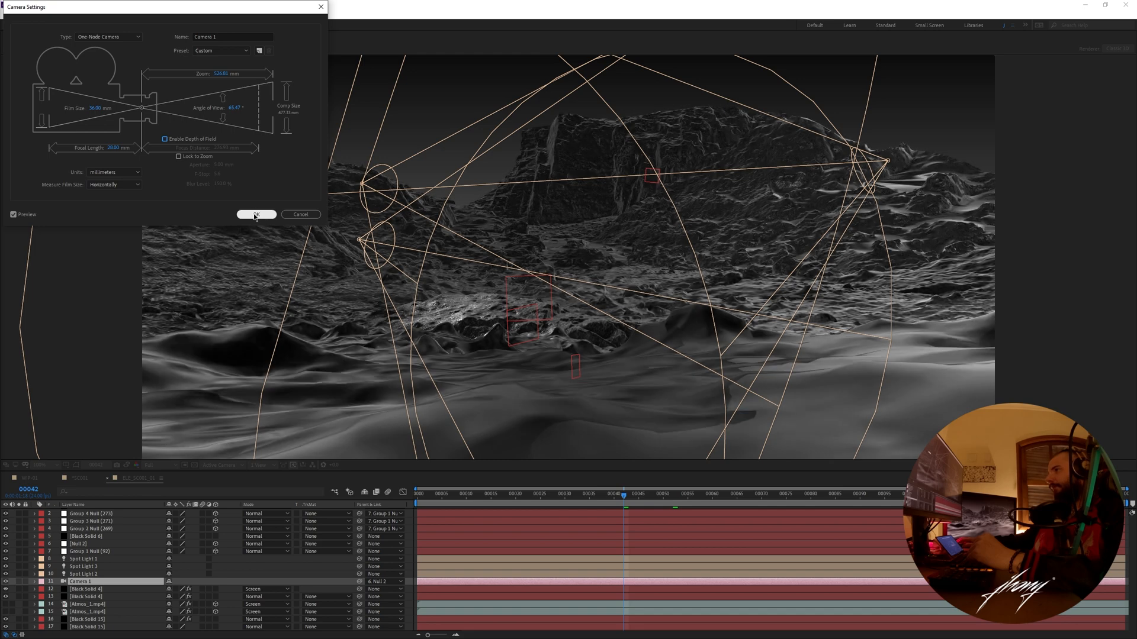
drag(219, 15, 1052, 166)
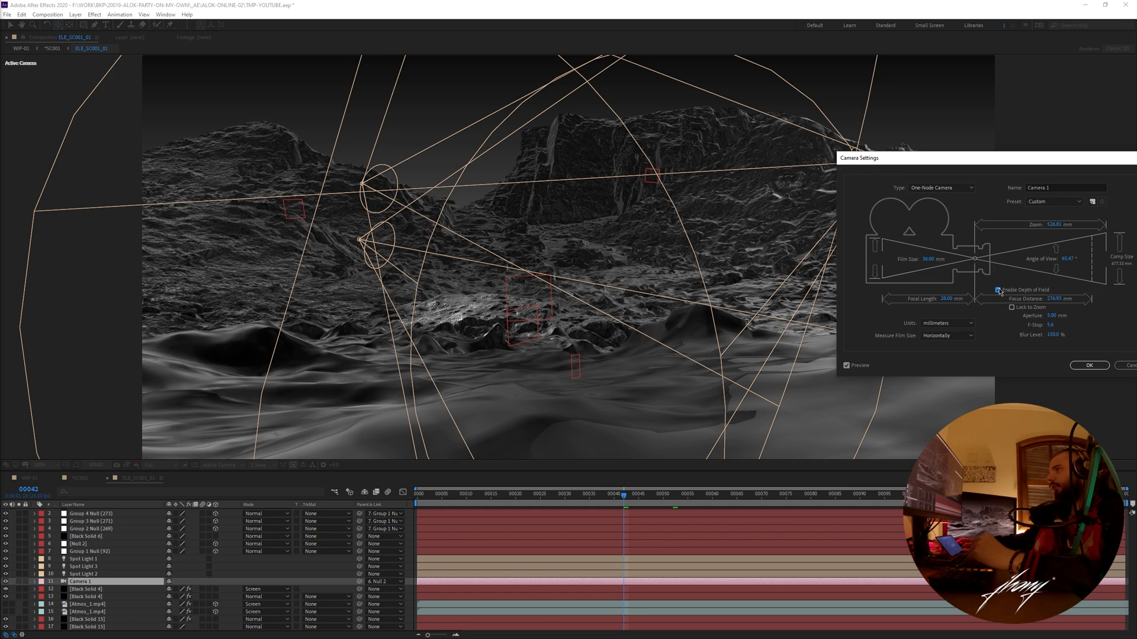
click(1090, 366)
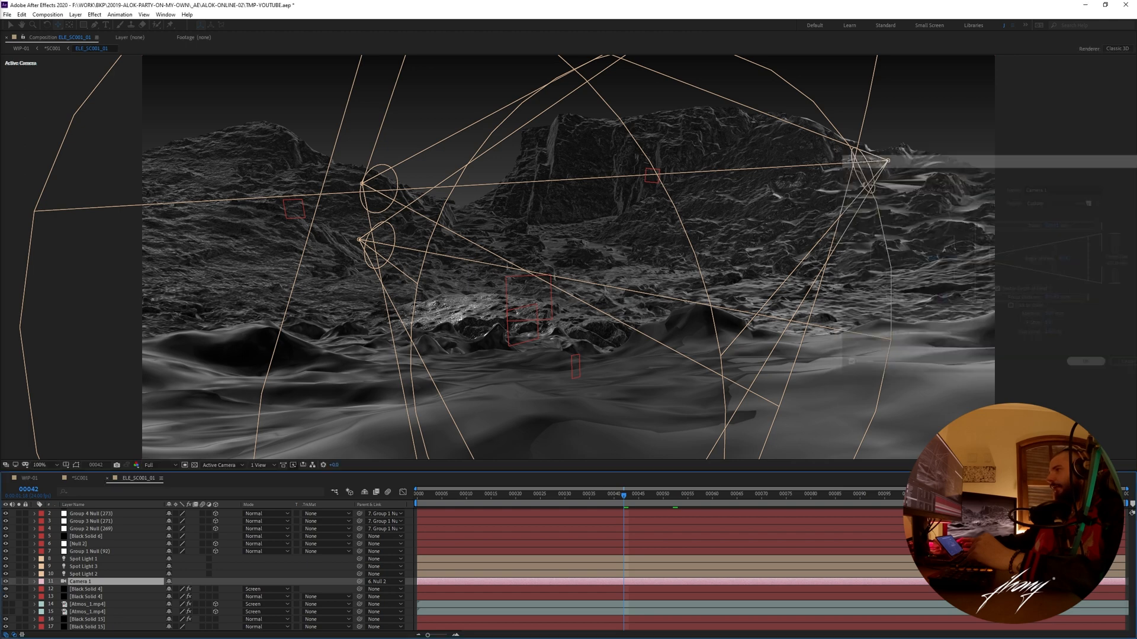
- Toggle the visibility of Spot Light 1, 2 and 3 together to compare the terrain lighting, leaving the lights visible
click(123, 560)
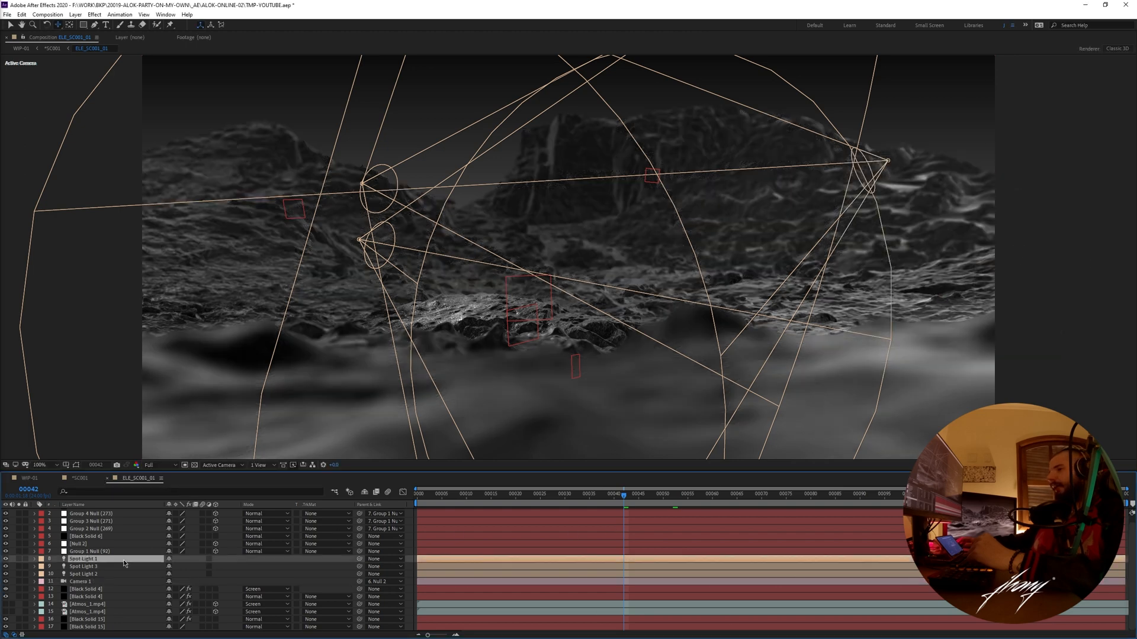
click(110, 575)
shift+click(101, 559)
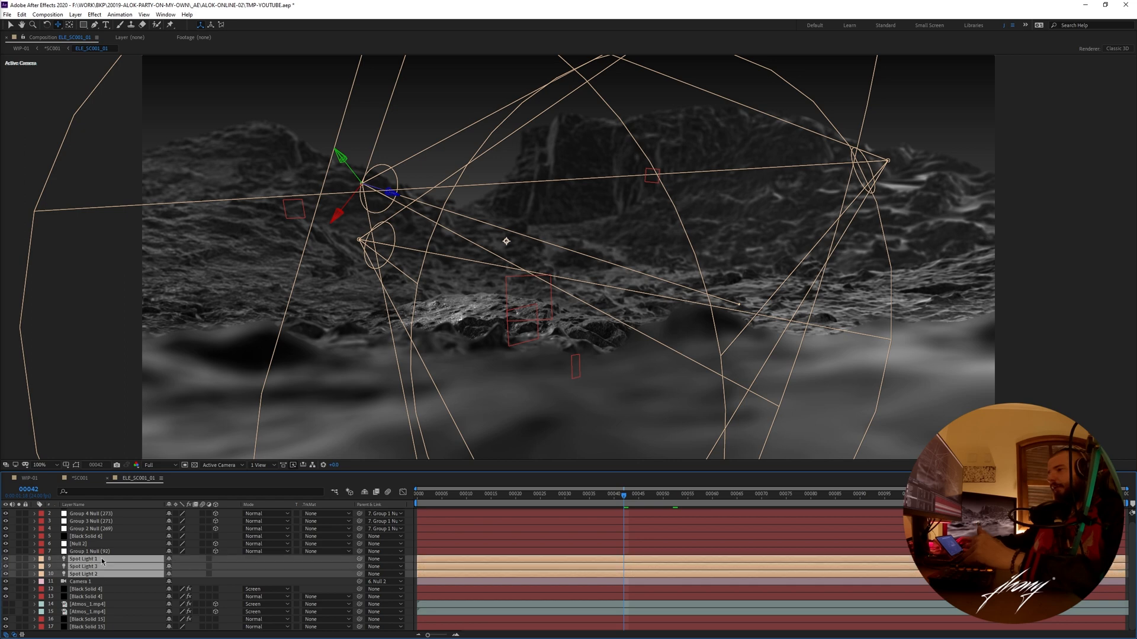
click(5, 560)
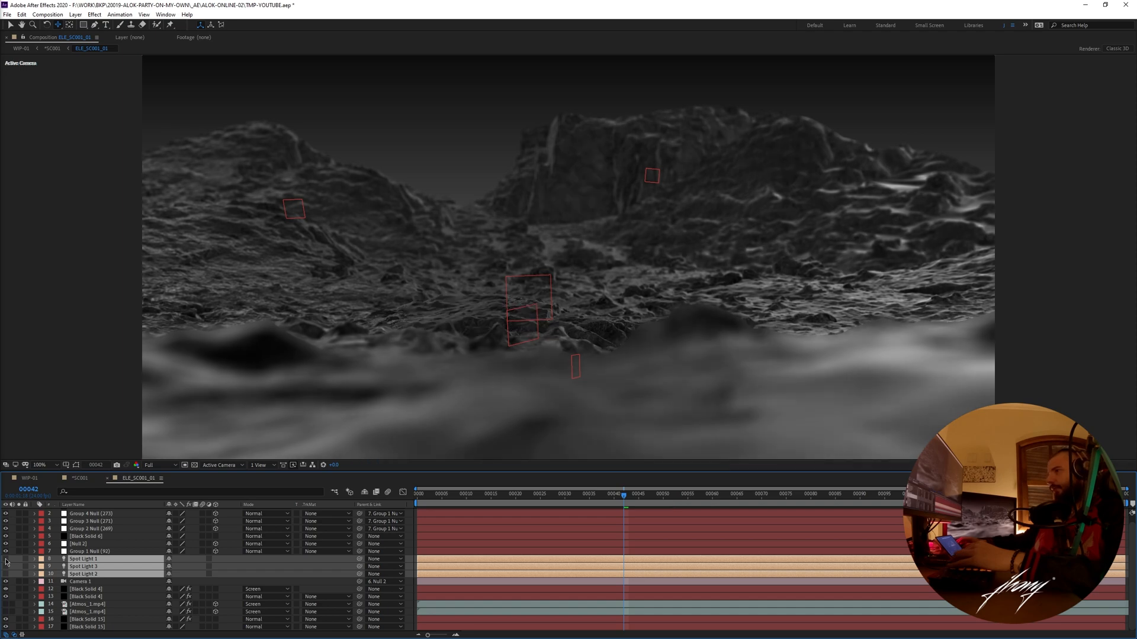
click(6, 560)
click(6, 560)
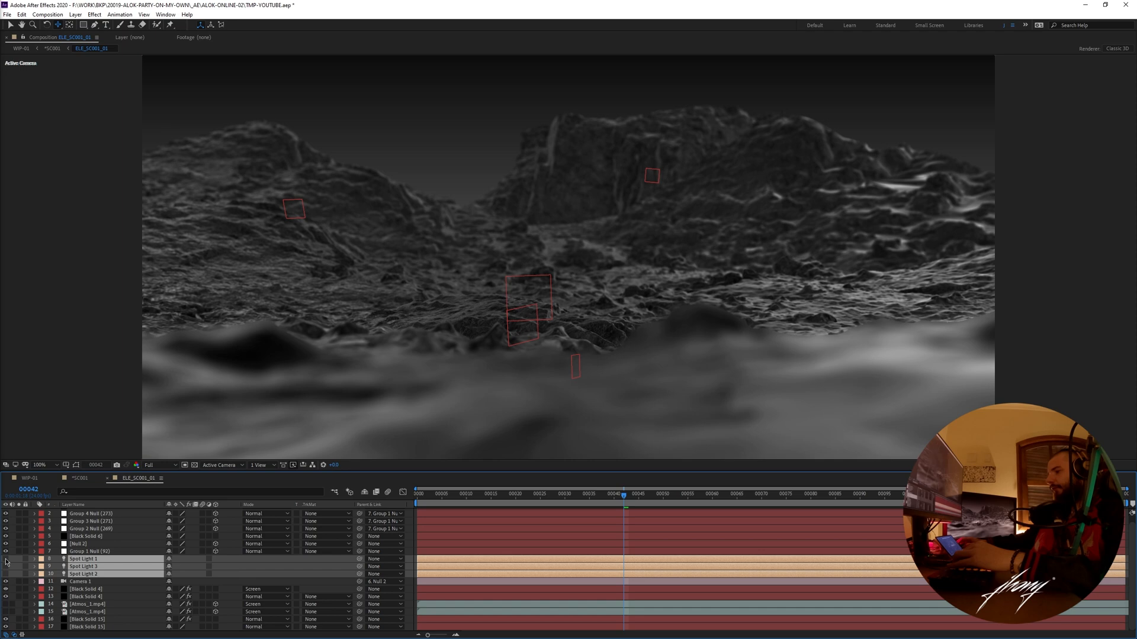
click(6, 560)
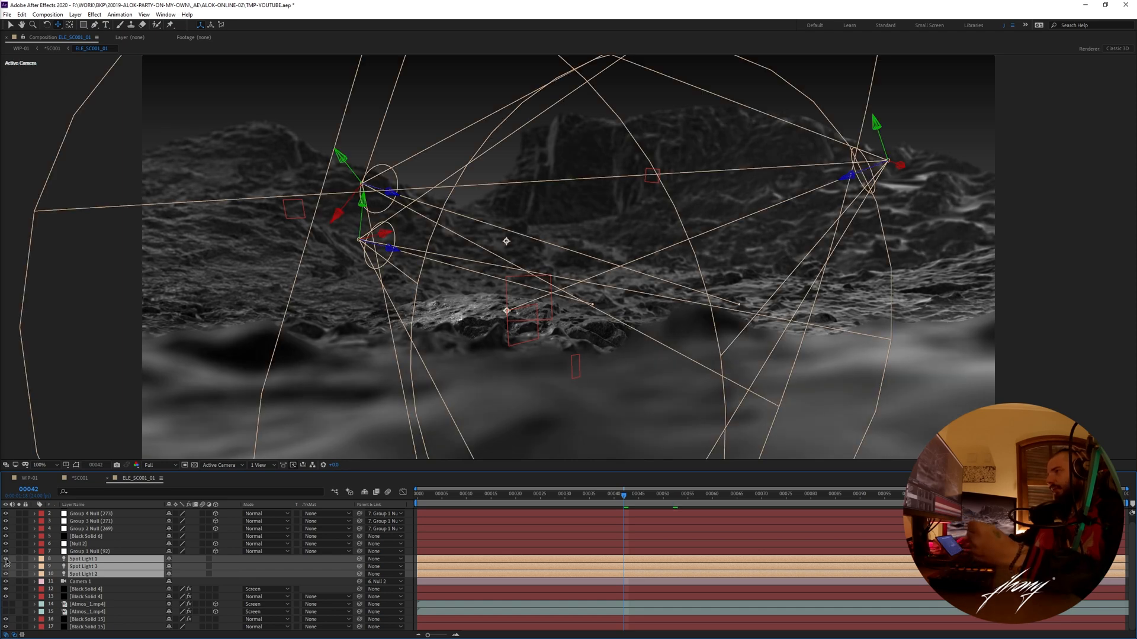
click(6, 560)
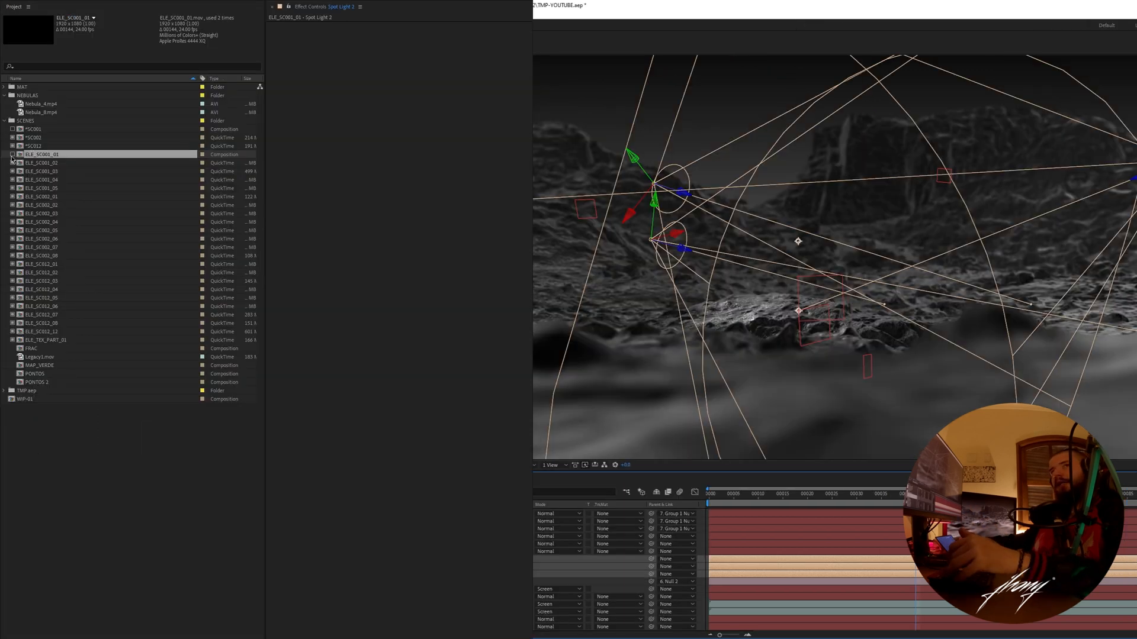
- Turn the ELE_SC001_01 proxy back on, preview the precomp and return to the *SC001 composition
click(12, 157)
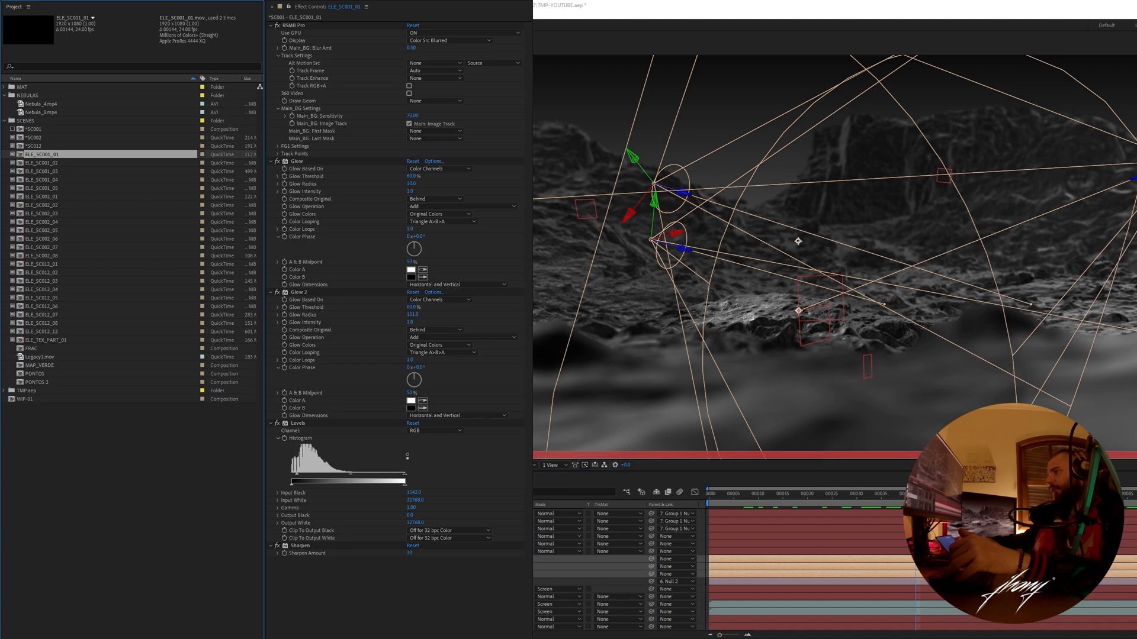
click(760, 512)
key(space)
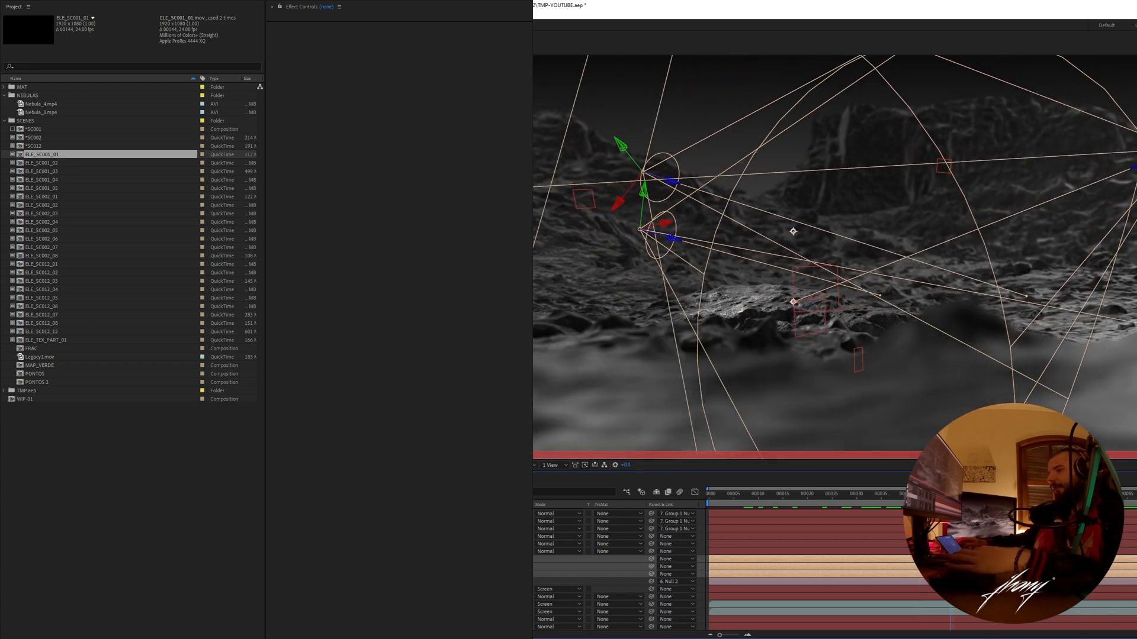
key(alt+shift+comma)
key(alt+shift+comma)
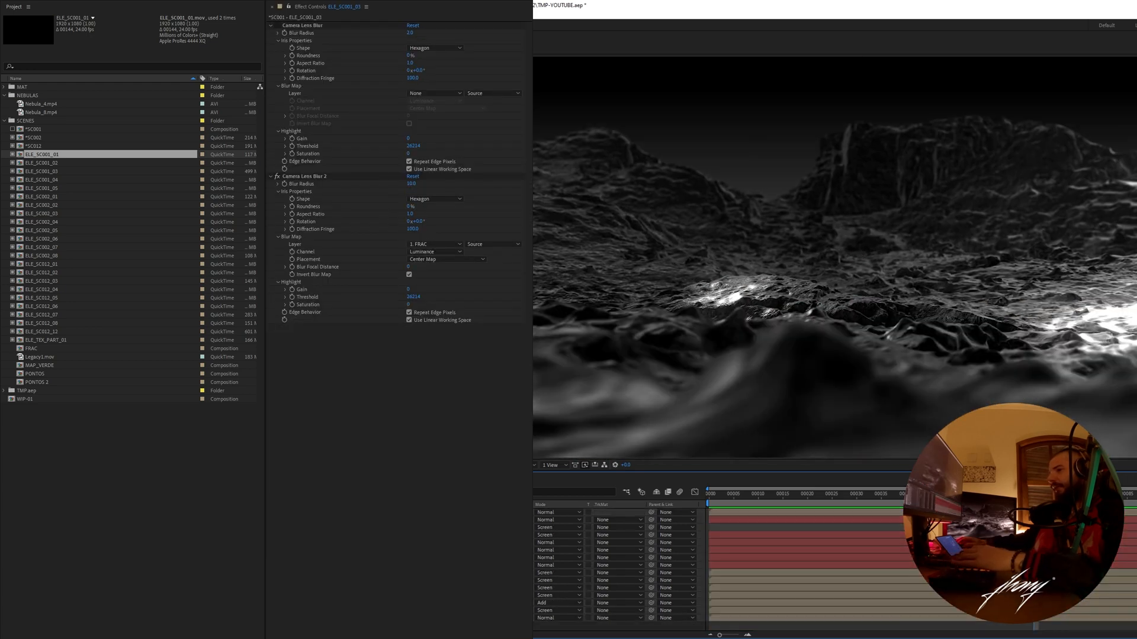
- Select the bottom ELE_SC001_01 layer and collapse its RSMB Pro, Glow, Glow 2, Levels and Sharpen effects to review the stack
click(799, 618)
click(277, 26)
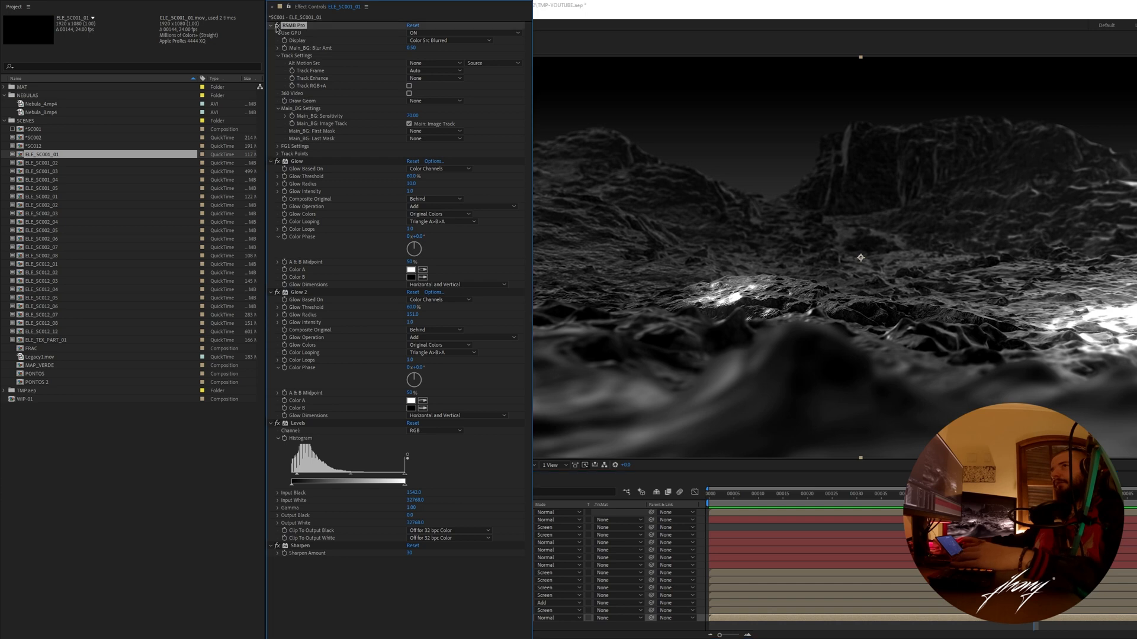
ctrl+click(271, 26)
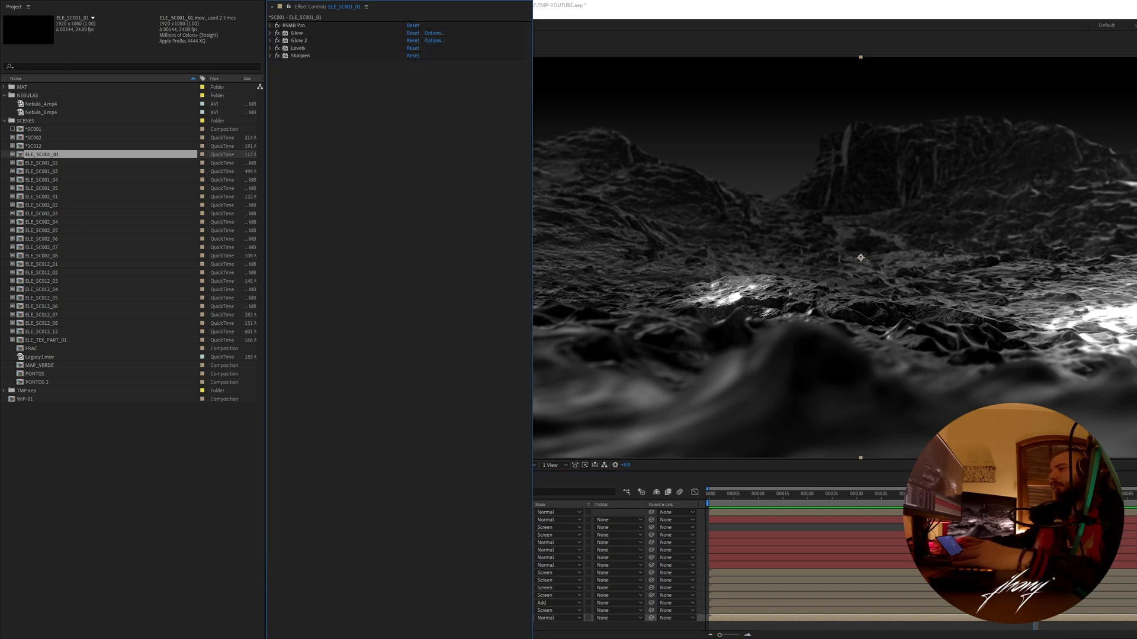
click(500, 618)
click(501, 618)
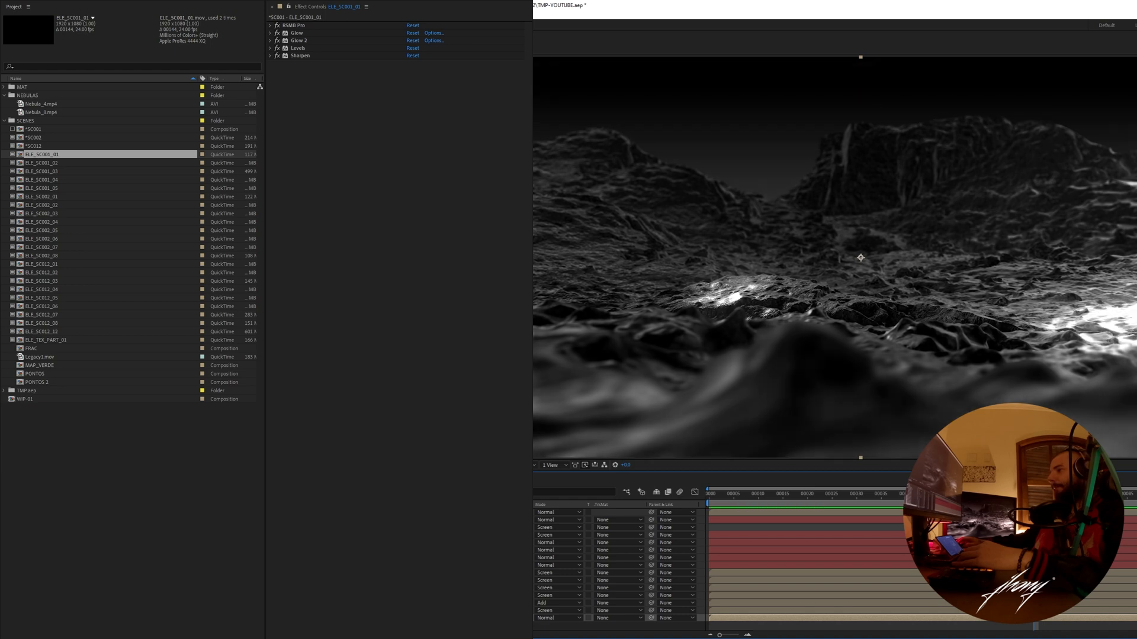
click(501, 618)
click(500, 619)
- Show the ELE_SC001_03 particle layer over the soloed terrain, then open its precomp and scrub to frame 55
click(414, 611)
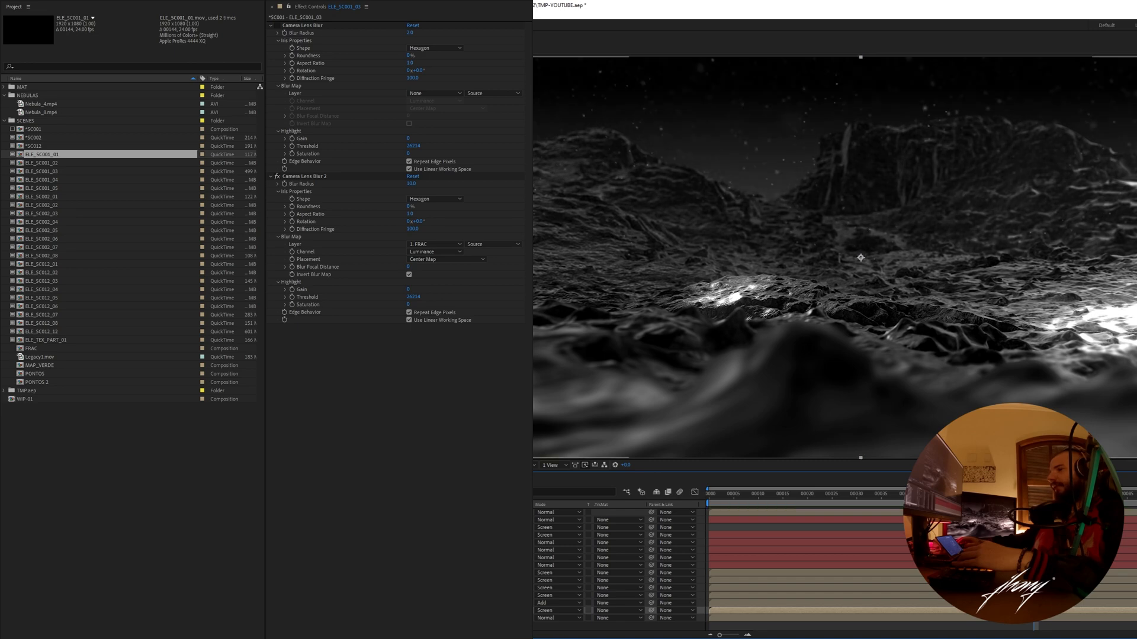
click(414, 618)
click(415, 610)
double_click(415, 611)
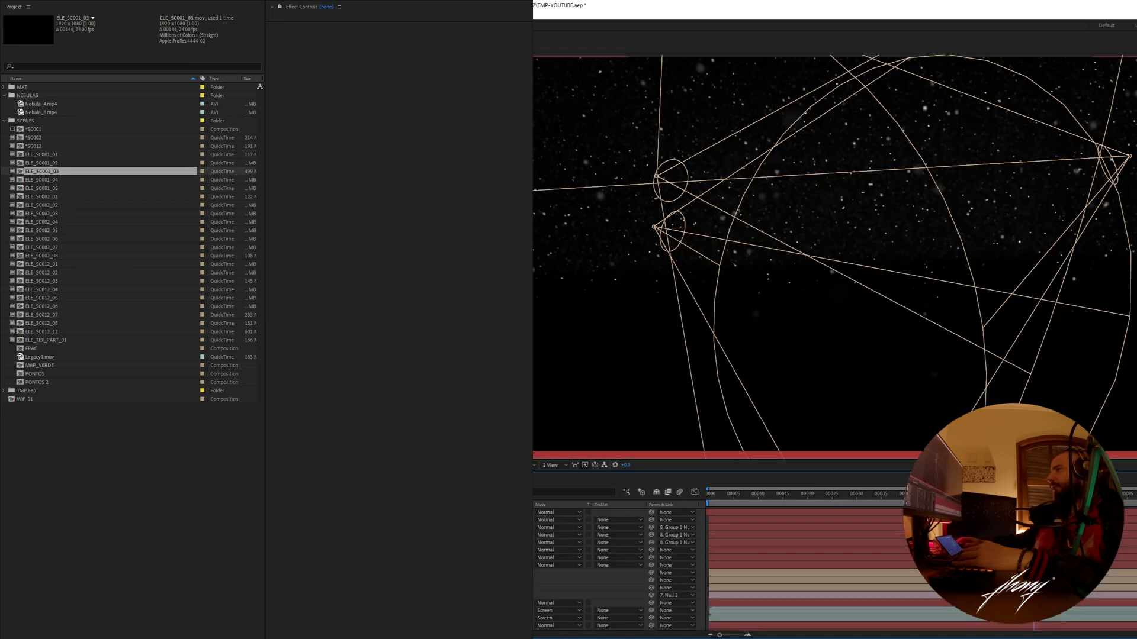
drag(1034, 499, 971, 508)
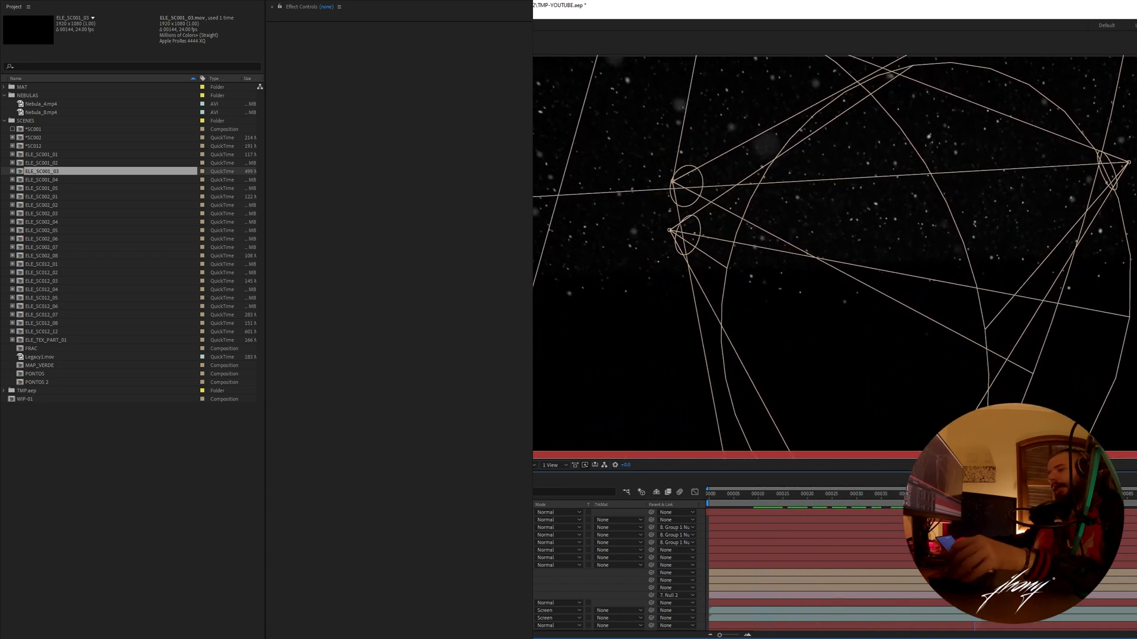
mouse_move(672, 504)
mouse_down()
mouse_move(767, 501)
mouse_move(624, 502)
mouse_move(851, 509)
mouse_move(684, 512)
mouse_up()
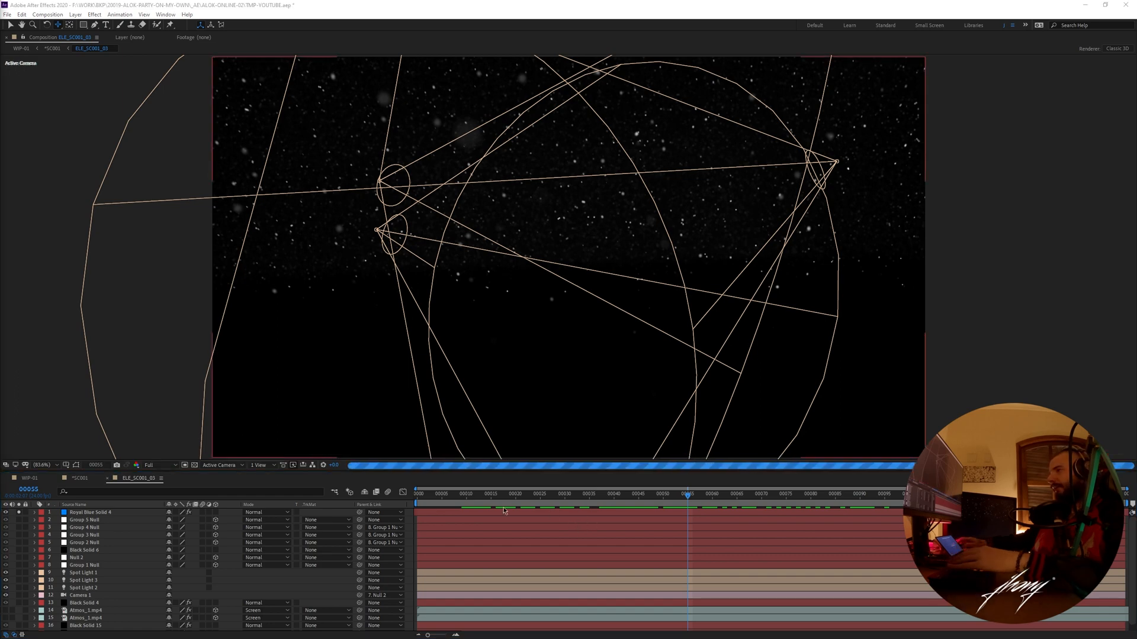
- Scrub and preview the soloed Royal Blue Solid 4 particles in ELE_SC001_03, stopping at frame 67
click(219, 466)
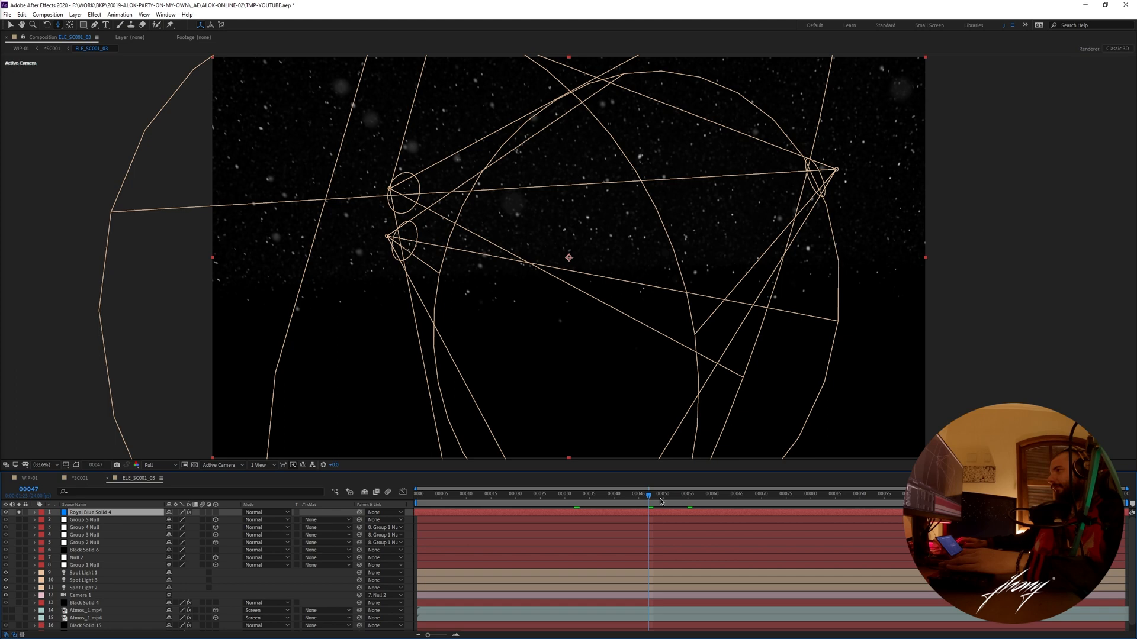
drag(661, 502, 721, 499)
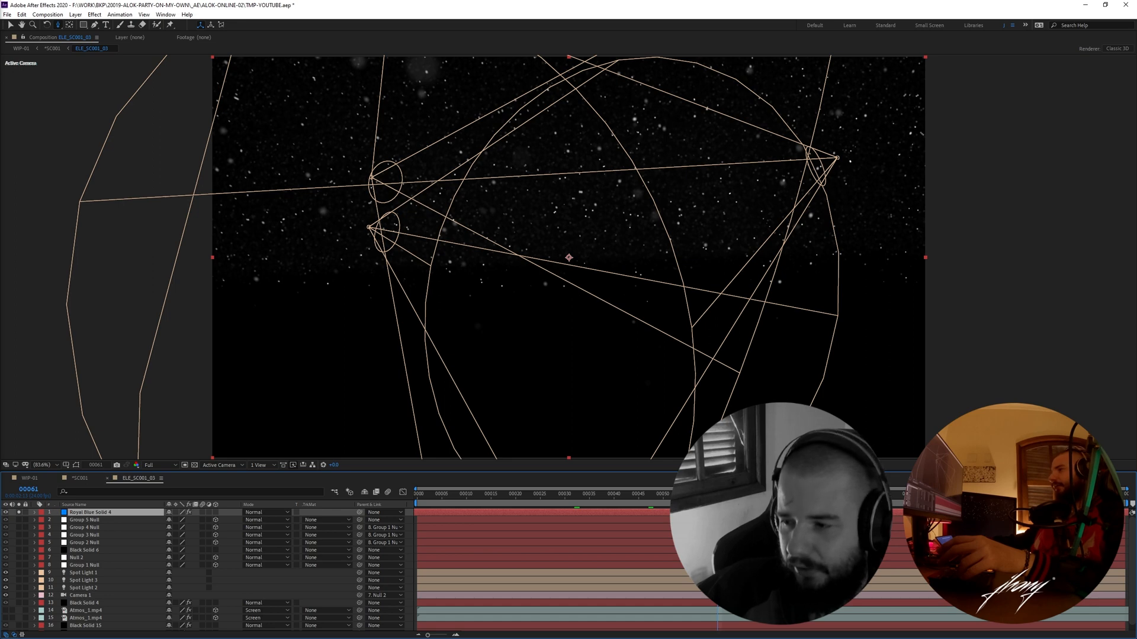
drag(716, 494, 762, 494)
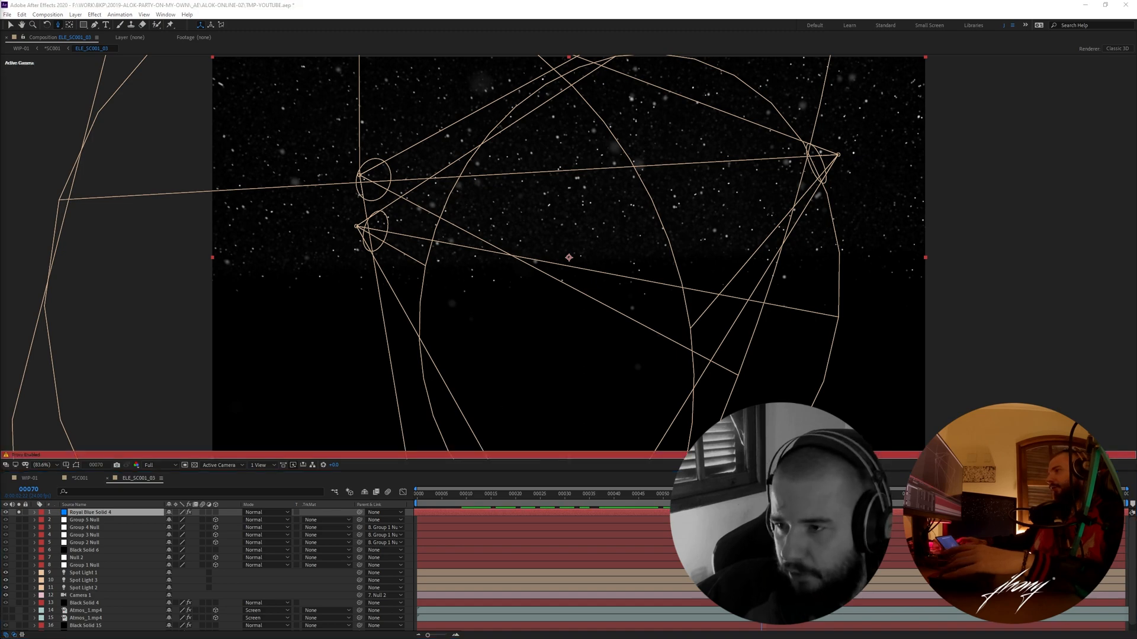
key(space)
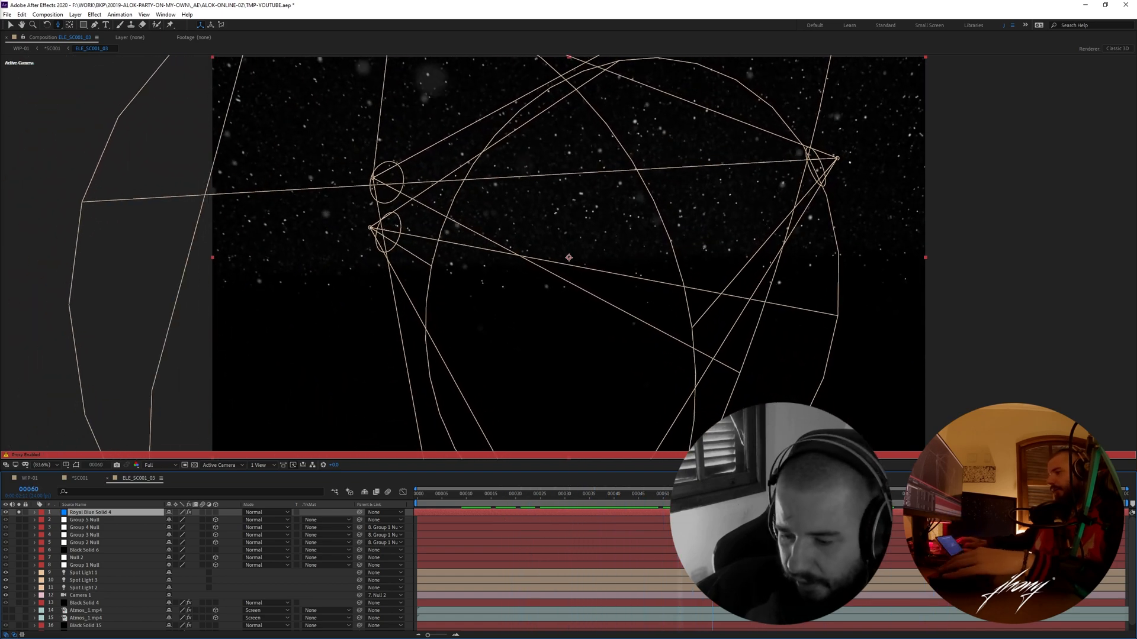
drag(928, 536, 623, 539)
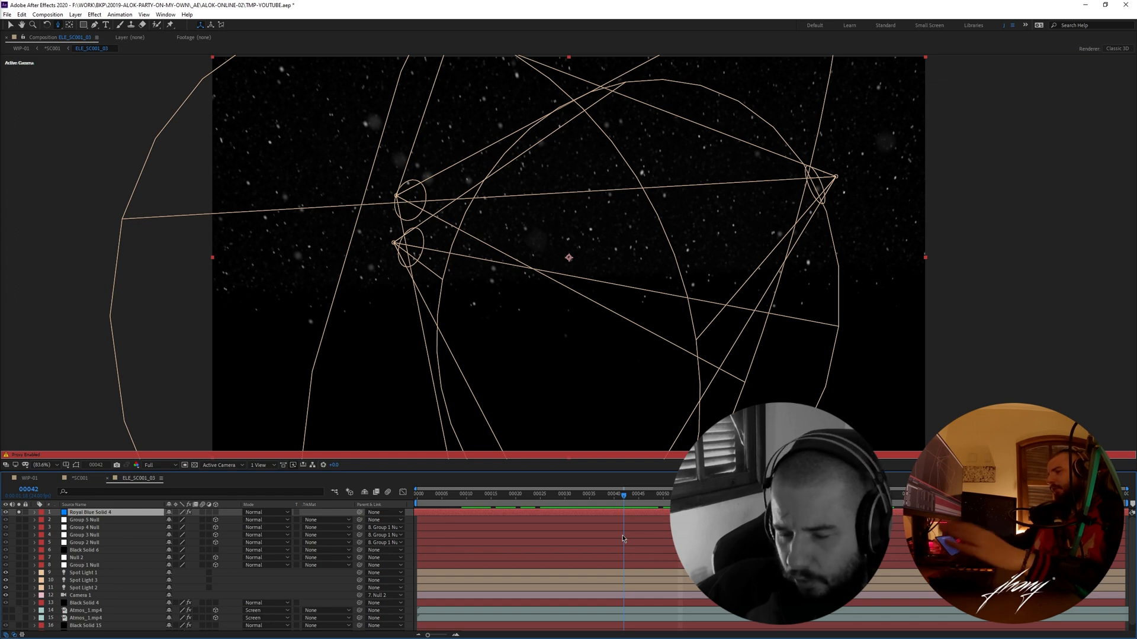
drag(623, 538, 746, 539)
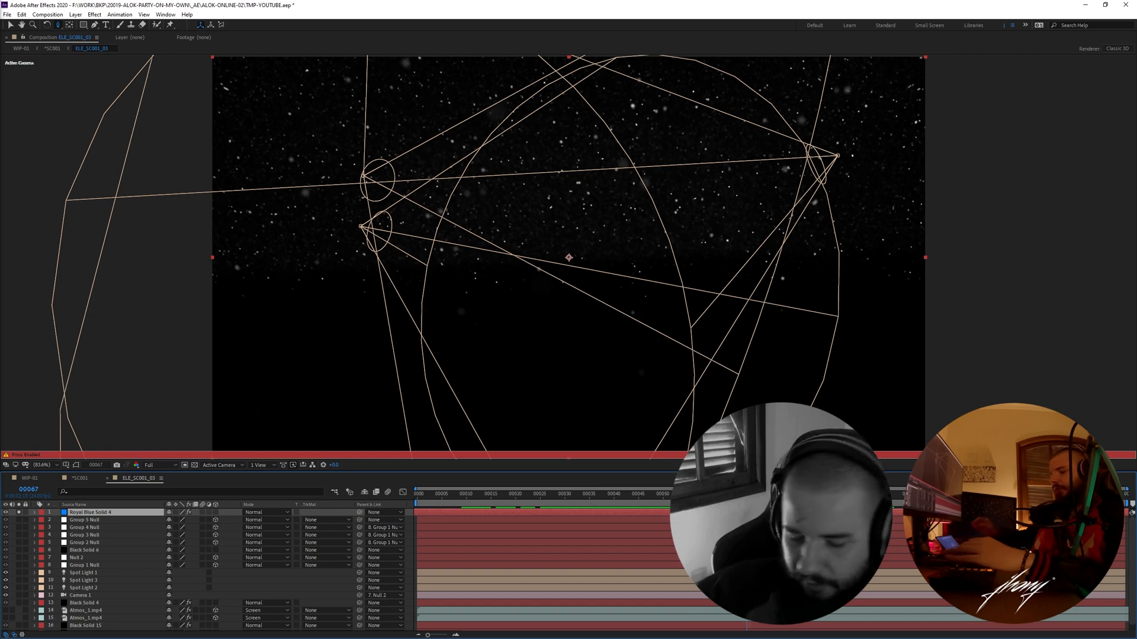
- Queue ELE_SC001_03 for rendering, review its 4444 PROXY output module settings, and remove it from the render queue
key(ctrl+m)
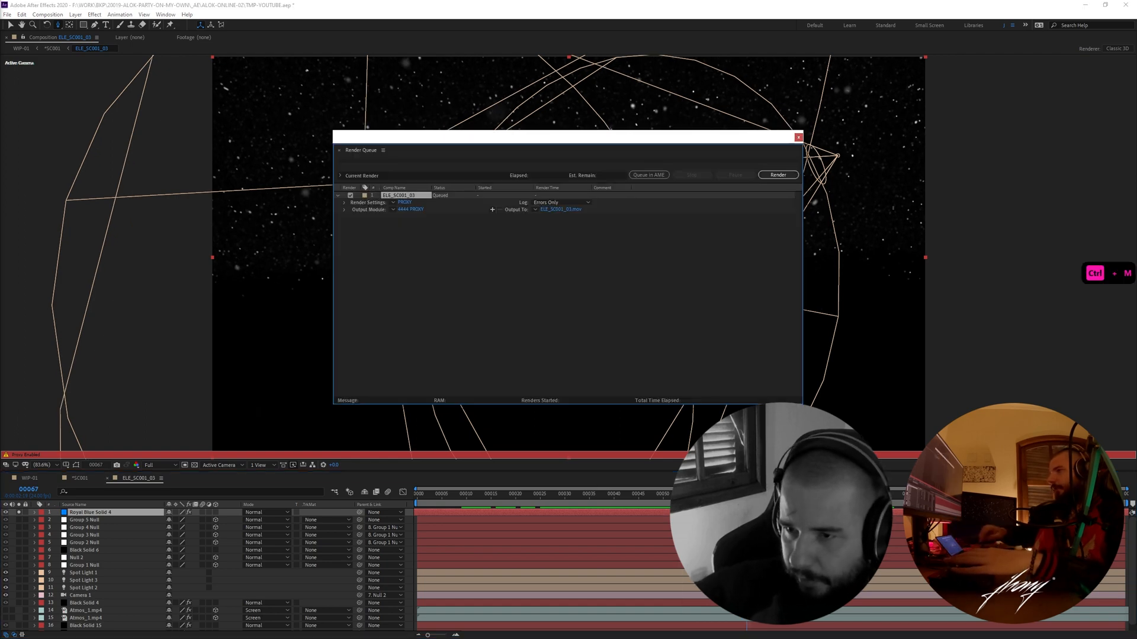
click(418, 210)
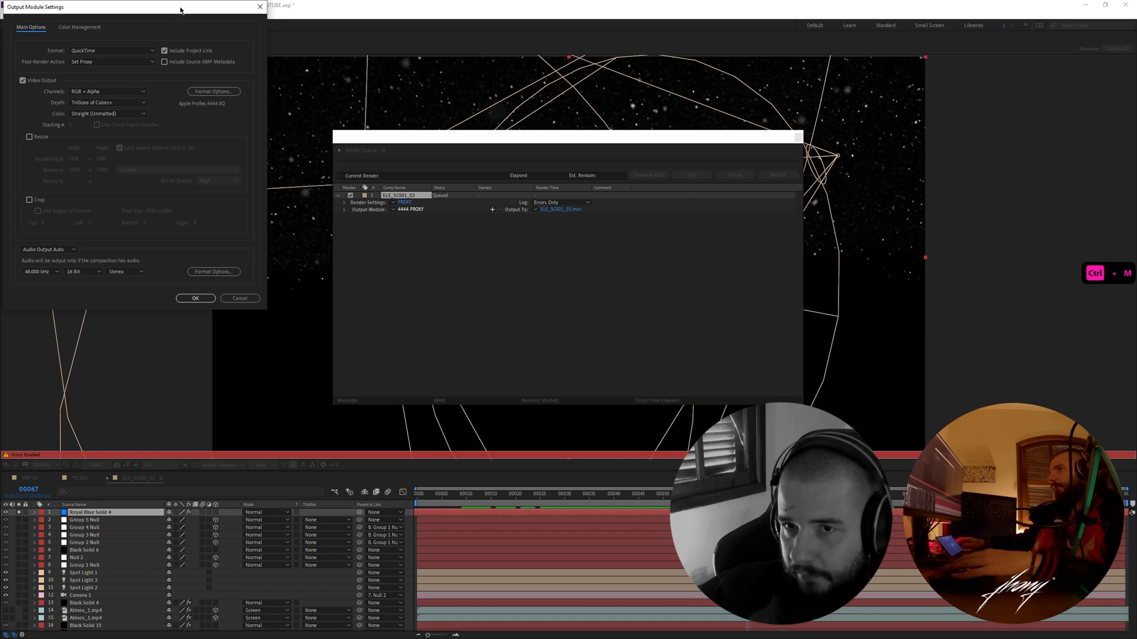
drag(180, 9, 247, 89)
click(314, 378)
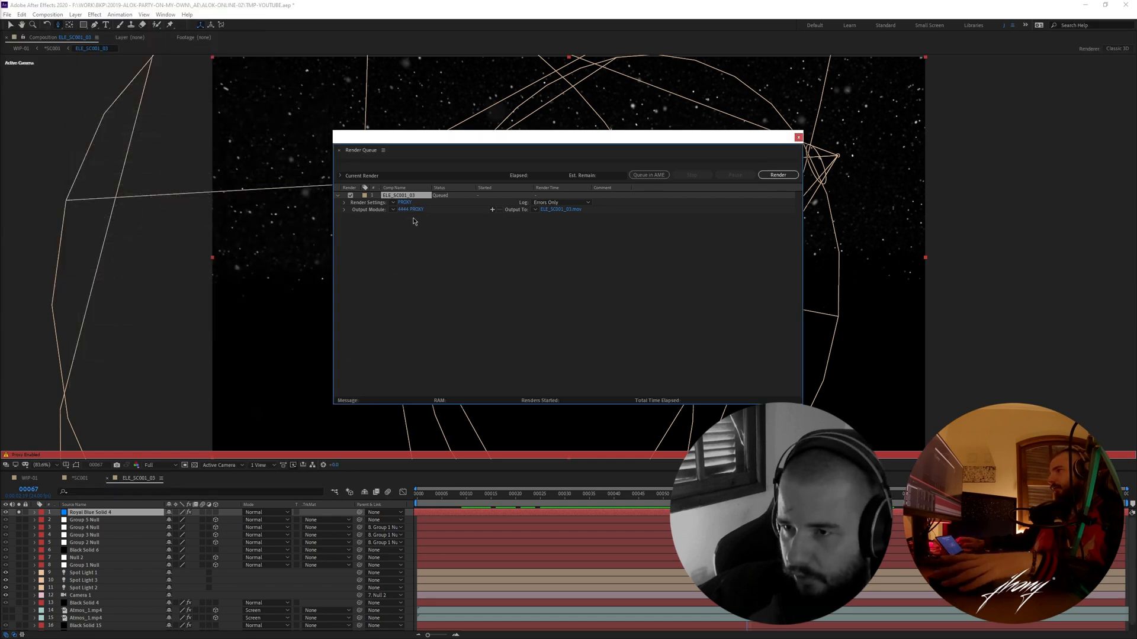
key(Delete)
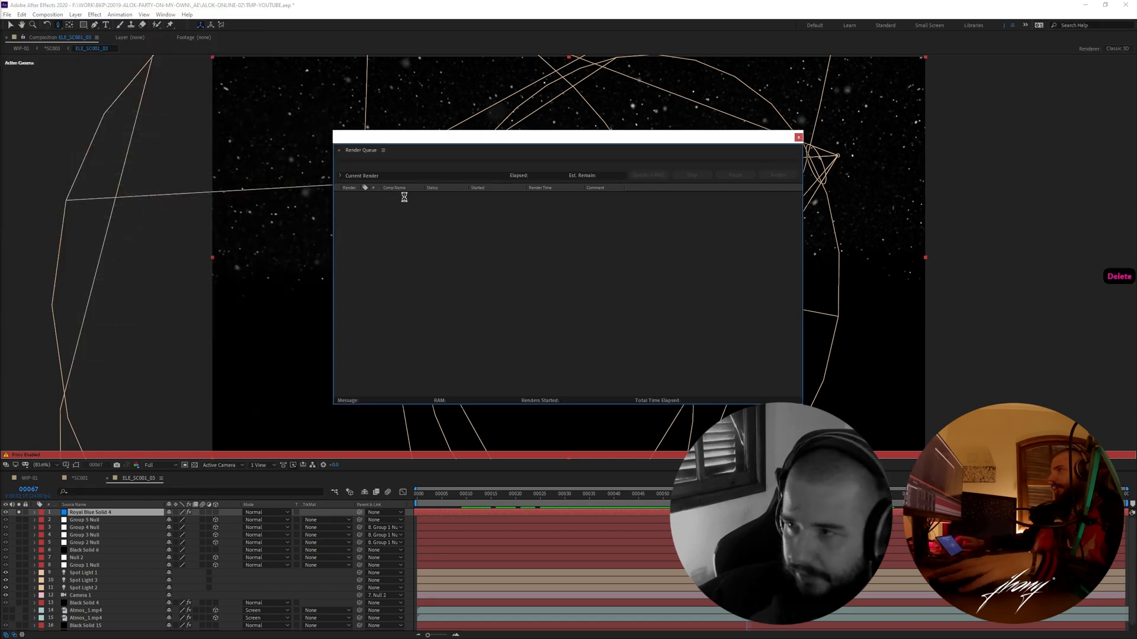
drag(732, 138, 713, 149)
click(780, 143)
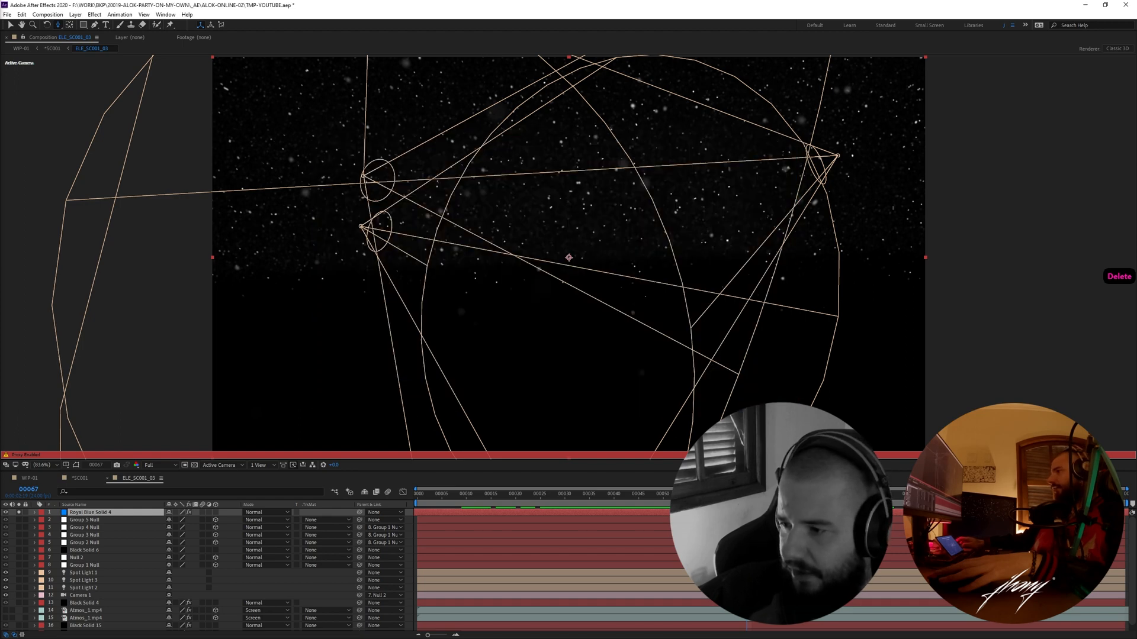
- Scrub the ELE_SC001_03 particle animation back and forth up to frame 87 and return to the *SC001 composition
drag(747, 494, 844, 494)
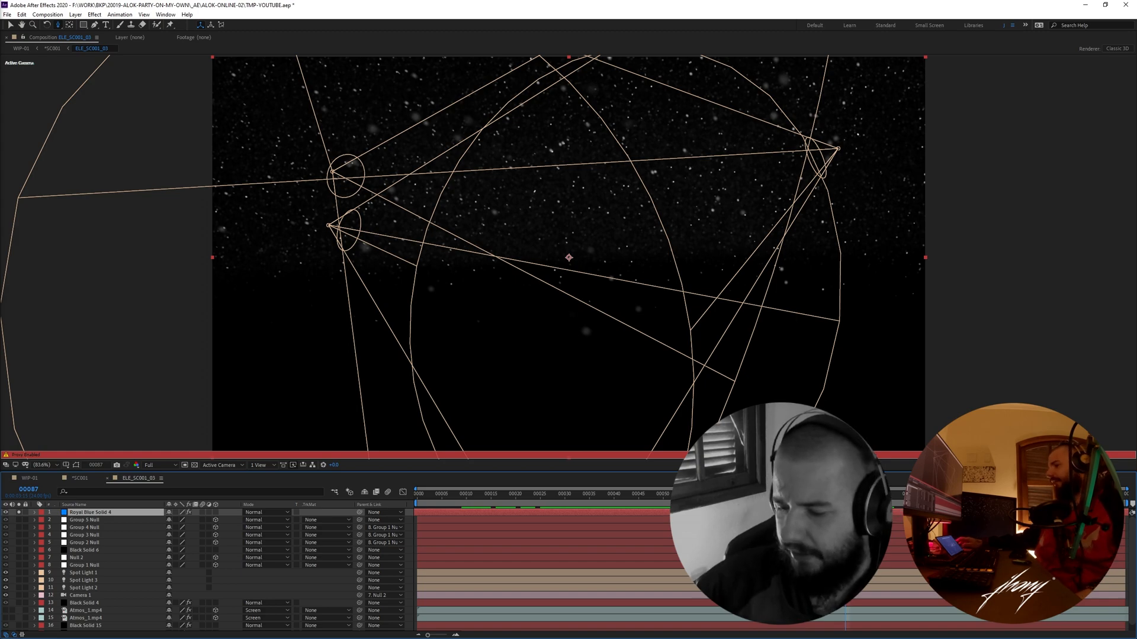
key(space)
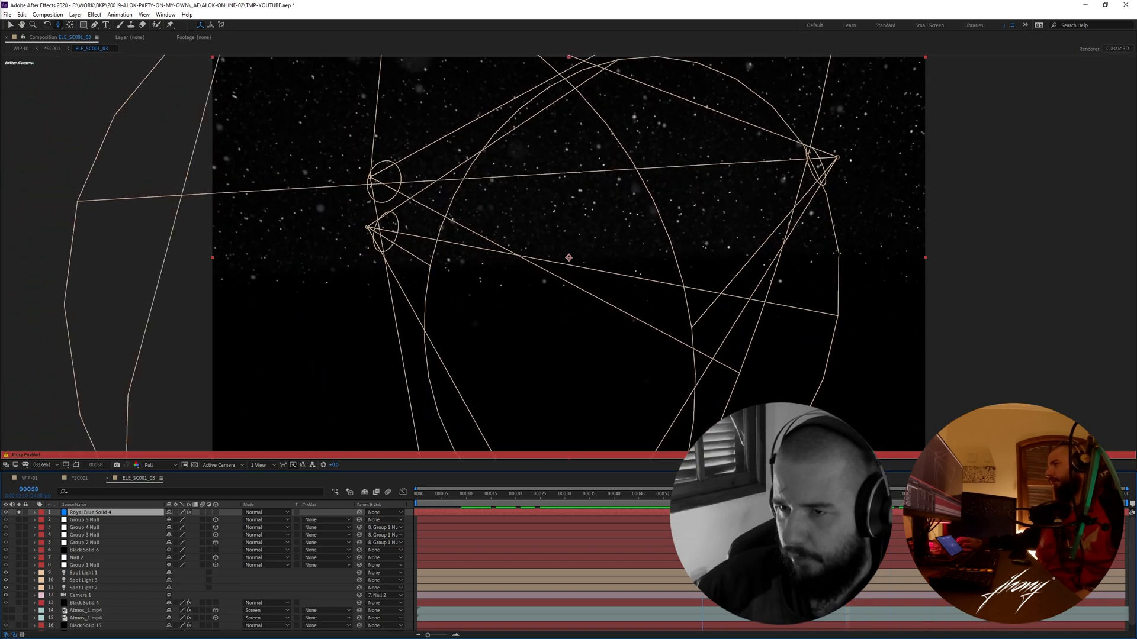
drag(509, 503, 716, 507)
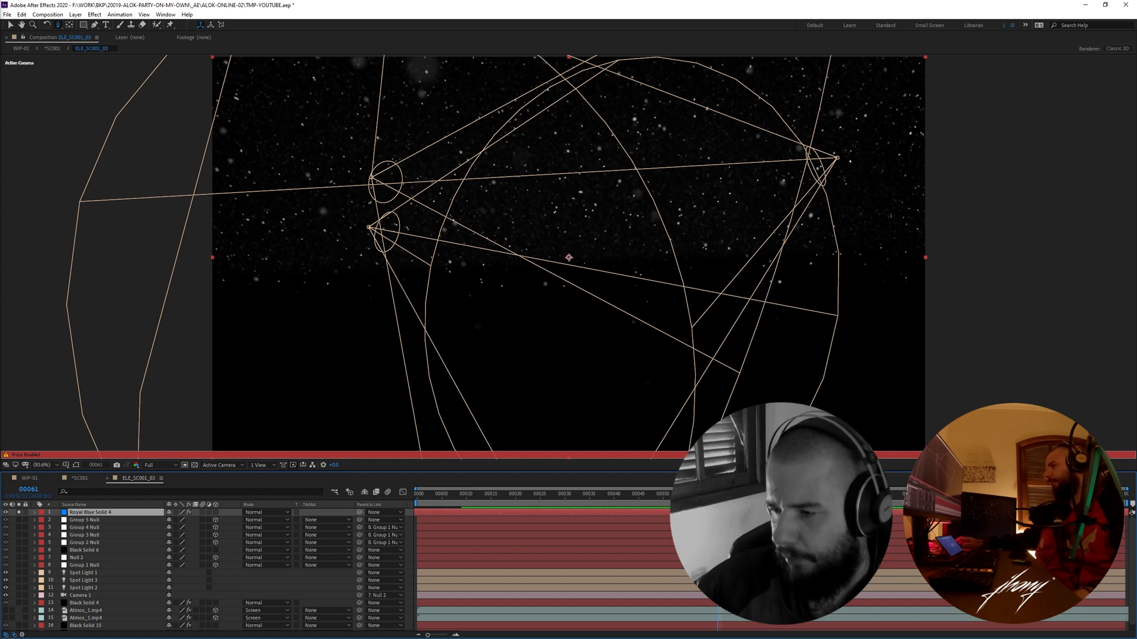
drag(718, 507, 844, 507)
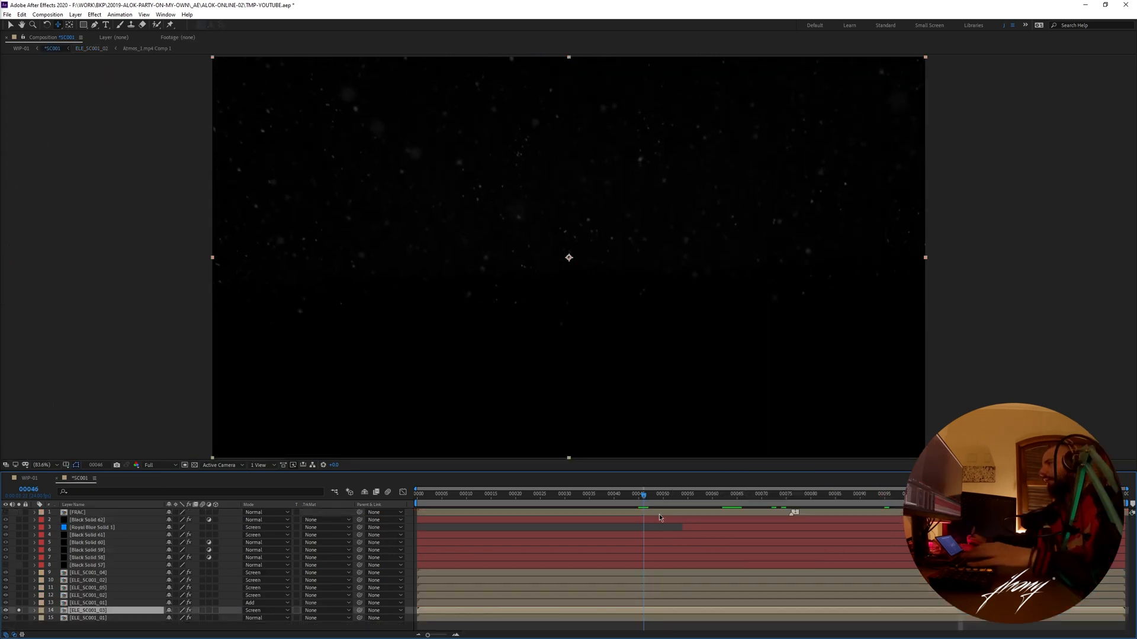
drag(659, 518, 787, 511)
drag(876, 511, 668, 525)
drag(821, 514, 895, 516)
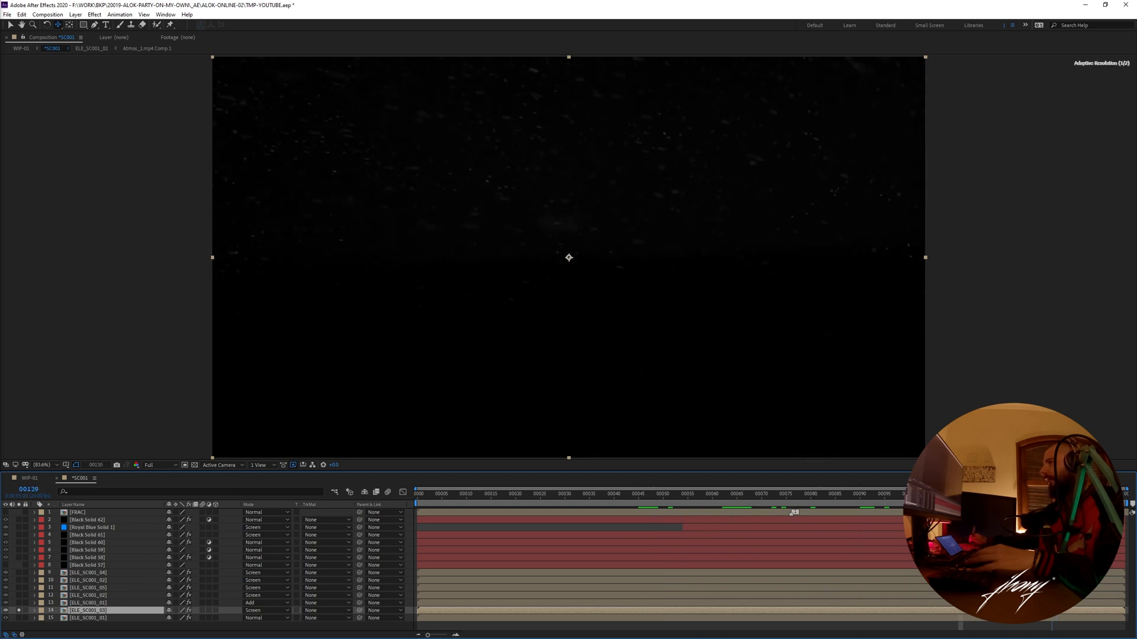
- Solo both ELE_SC001_01 terrain layers and the ELE_SC001_02 smoke layer together with the ELE_SC001_03 particles
click(19, 617)
click(84, 620)
click(19, 603)
click(30, 603)
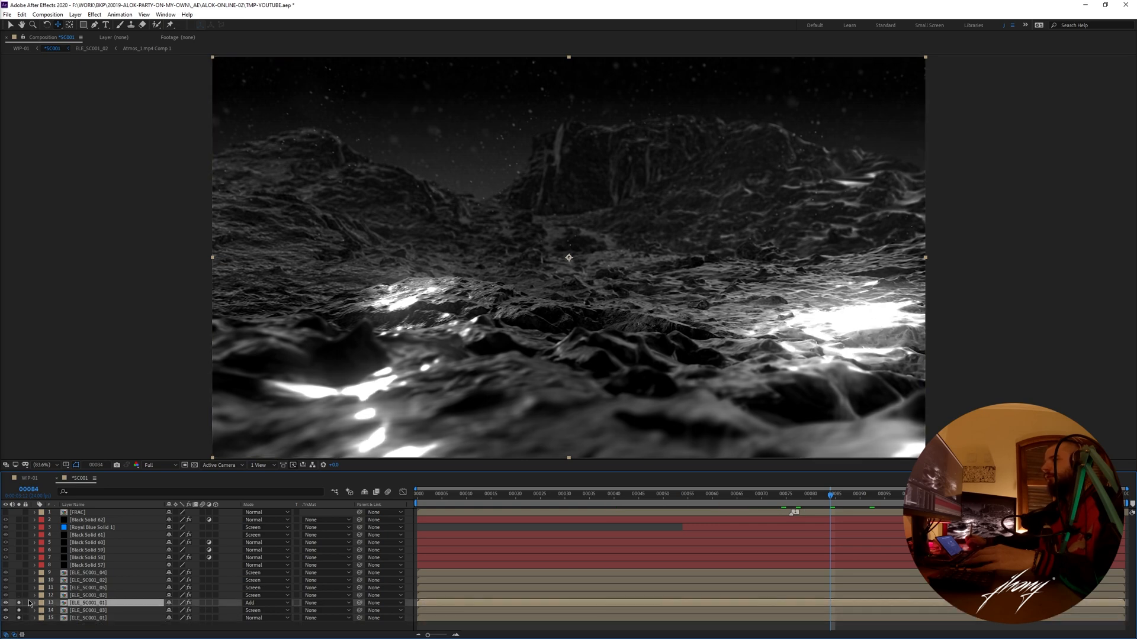
click(19, 596)
- Open the ELE_SC001_02 smoke precomp and scrub through its proxy to frame 98
double_click(88, 595)
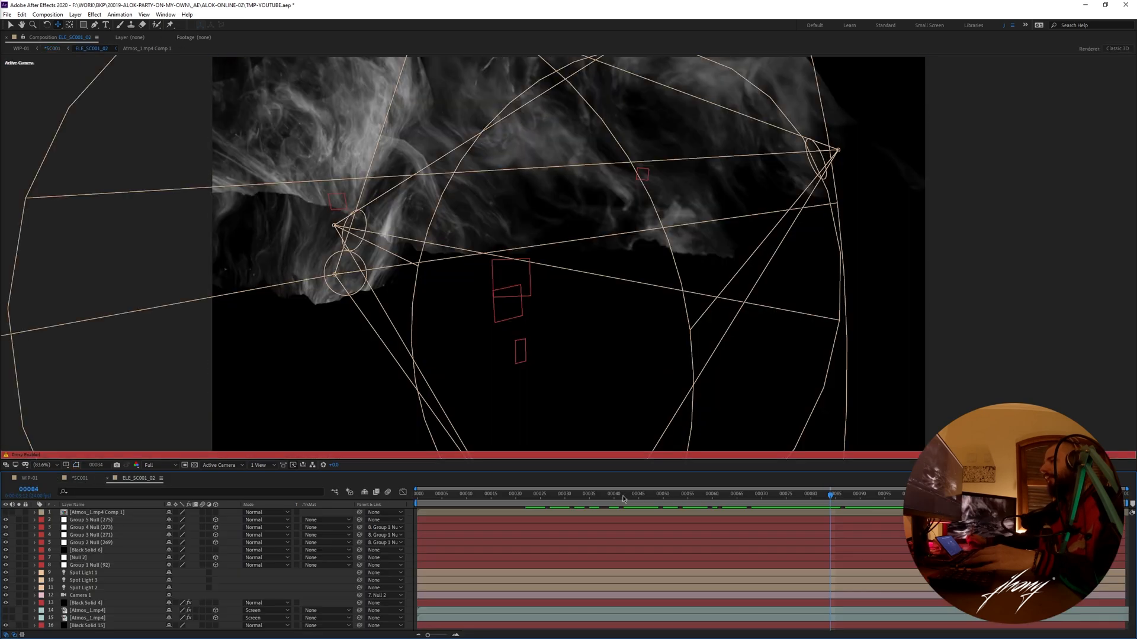
drag(579, 496, 567, 502)
key(space)
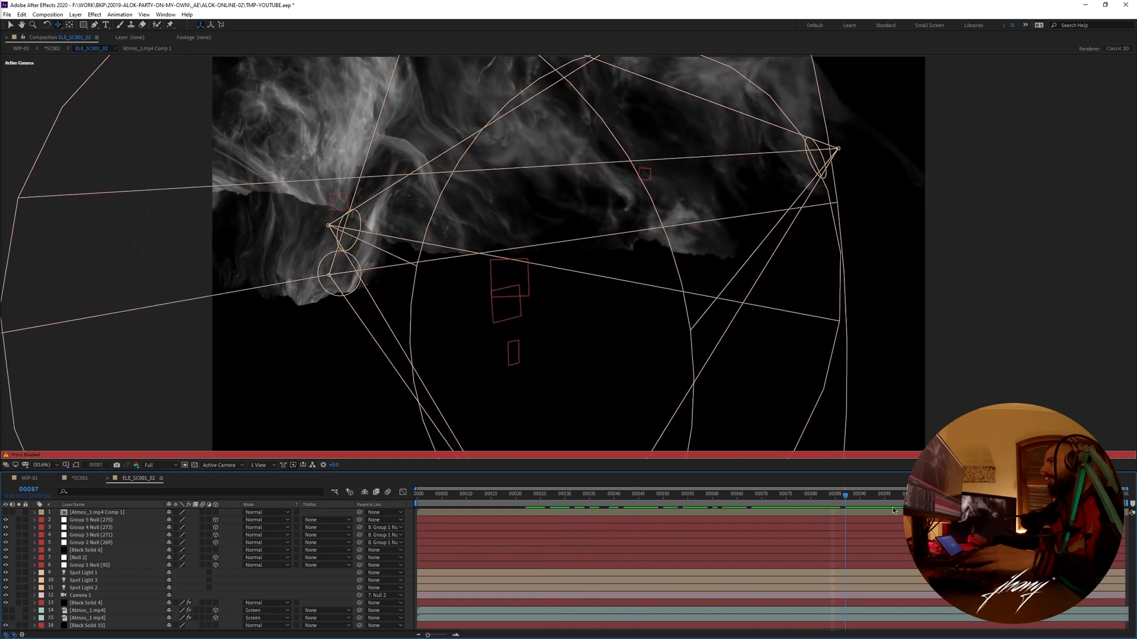
drag(993, 470, 773, 469)
drag(919, 495, 431, 511)
- Turn off the ELE_SC001_02 proxy and scrub the live smoke layers to frame 77
right_click(145, 479)
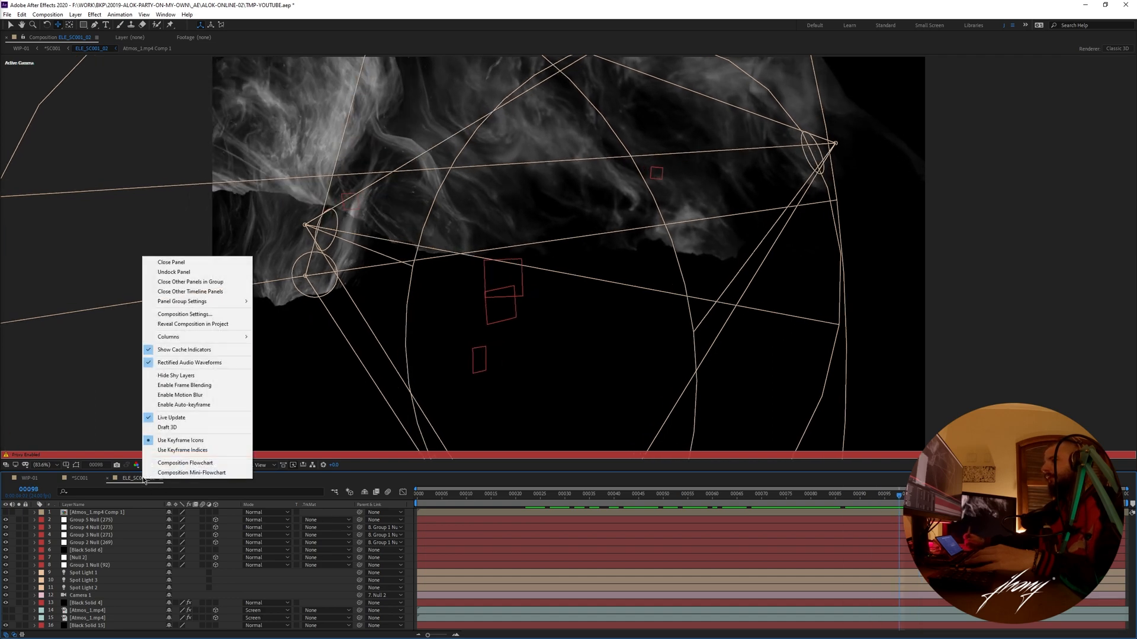
click(177, 314)
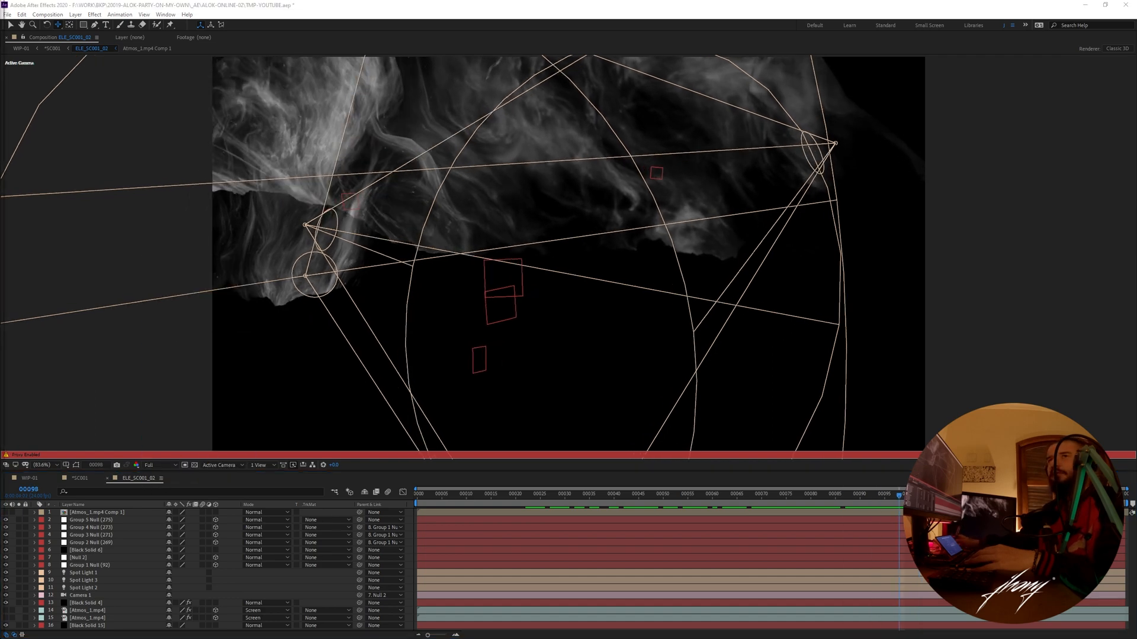
click(833, 500)
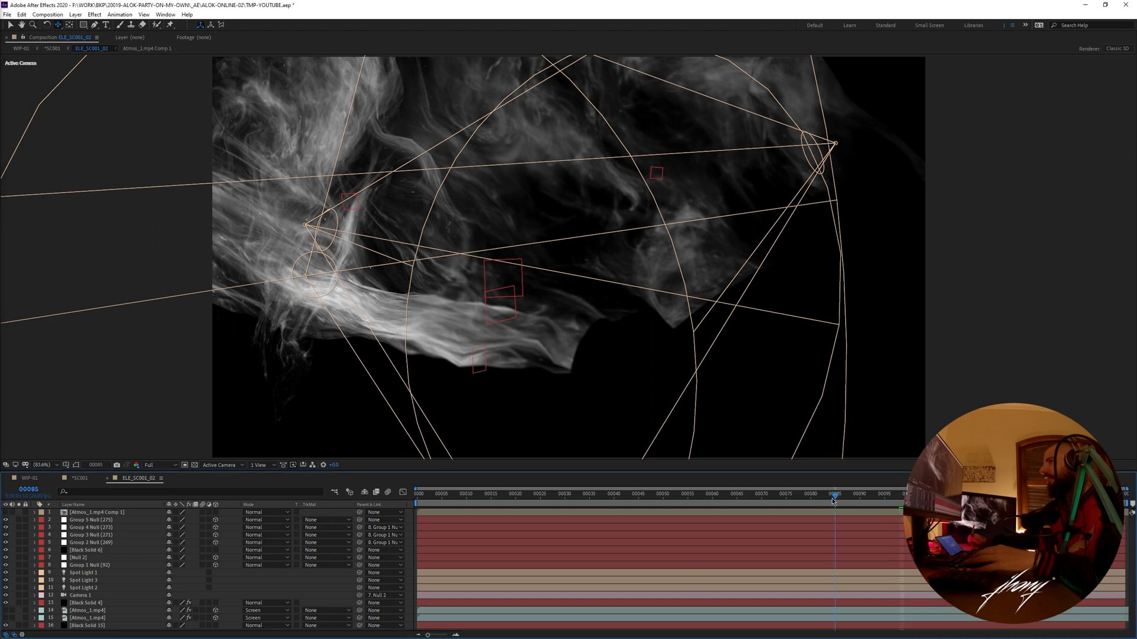
drag(833, 501, 806, 500)
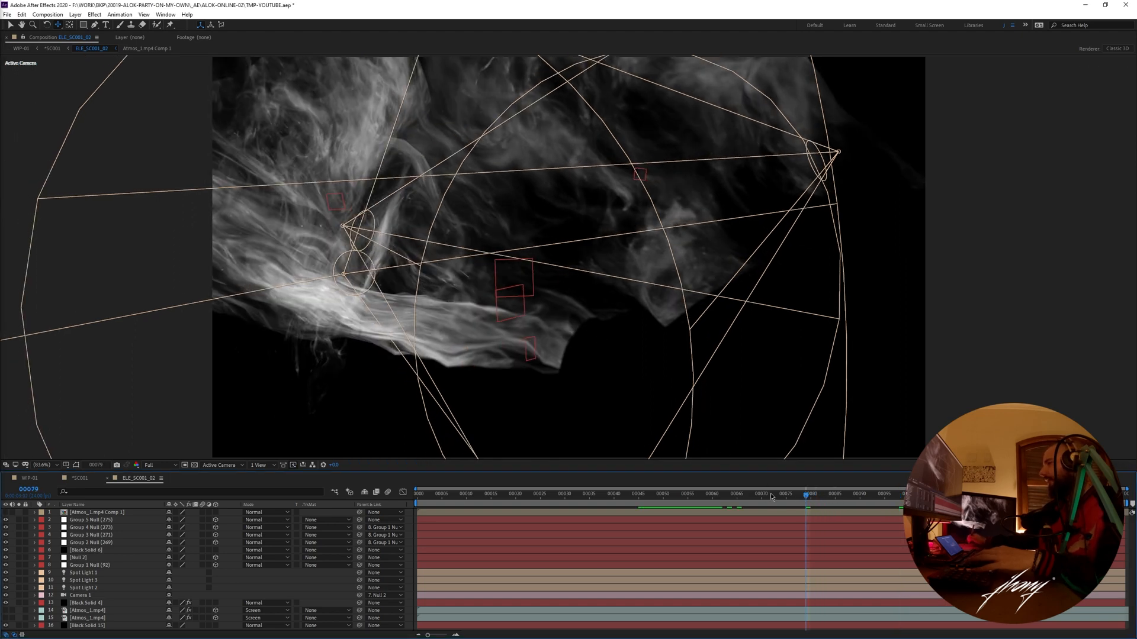
drag(772, 500, 782, 501)
key(v)
click(795, 500)
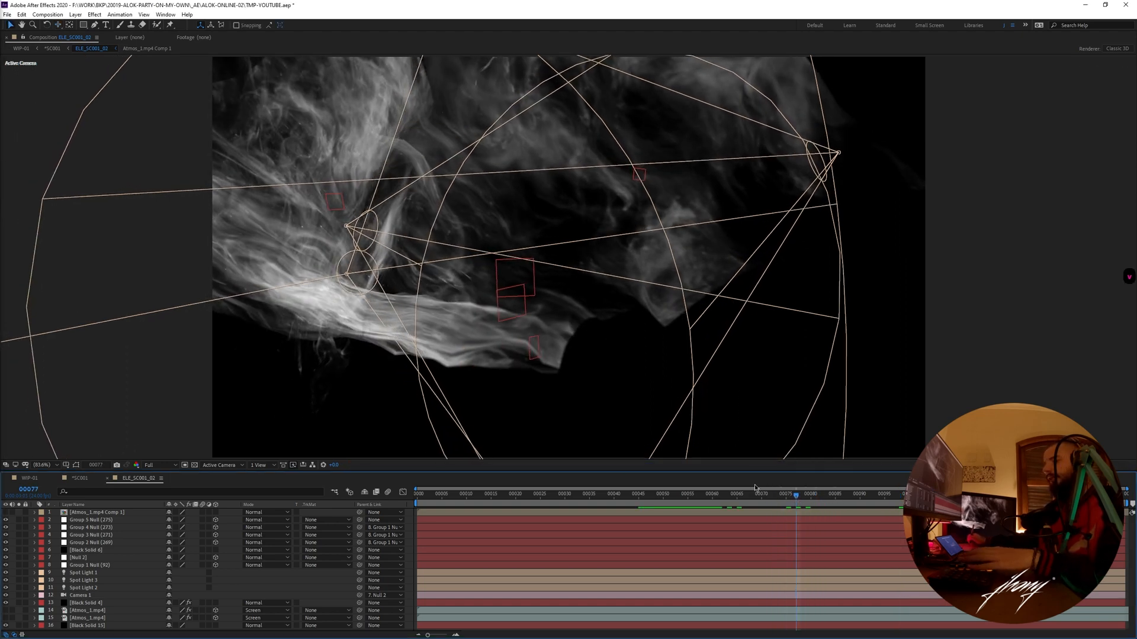
- View the ELE_SC001_02 smoke setup from a custom 3D view and scrub it to frame 82
key(Escape)
drag(796, 498, 626, 506)
key(space)
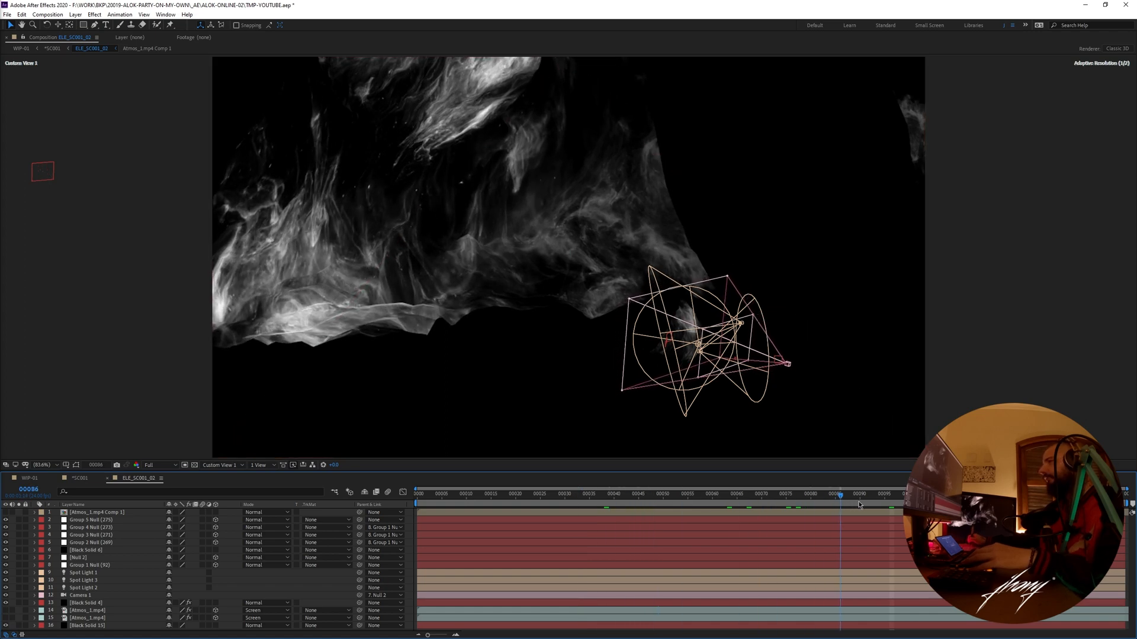
click(821, 499)
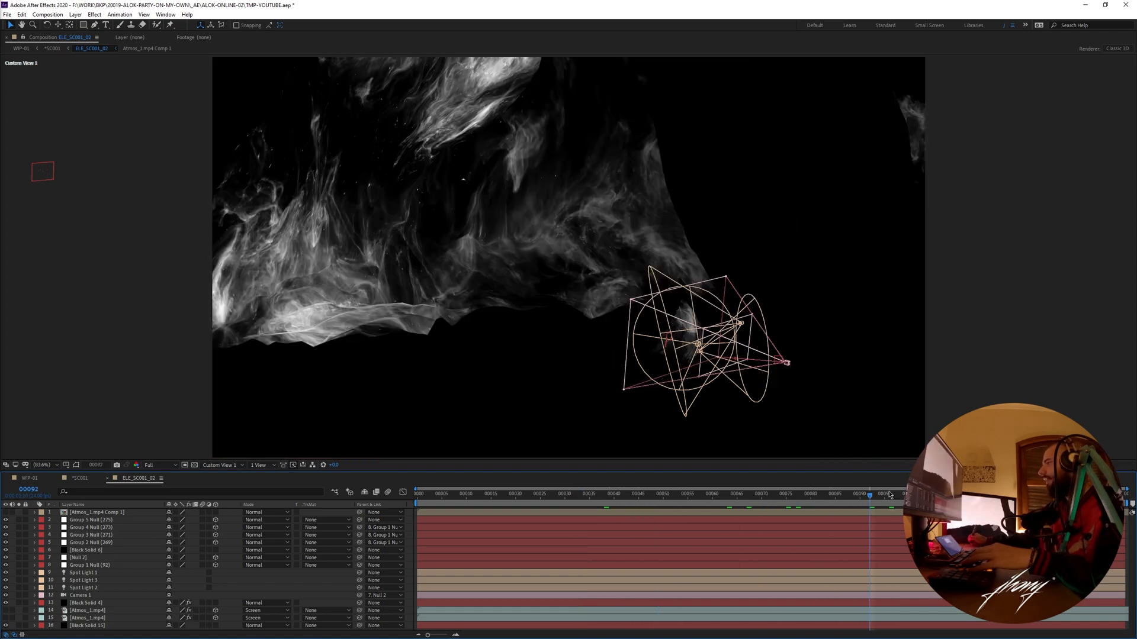
- Inspect the smoke footage inside Atmos_1.mp4 Comp 1, scrub ELE_SC001_02 once more, and return to the *SC001 composition
double_click(77, 514)
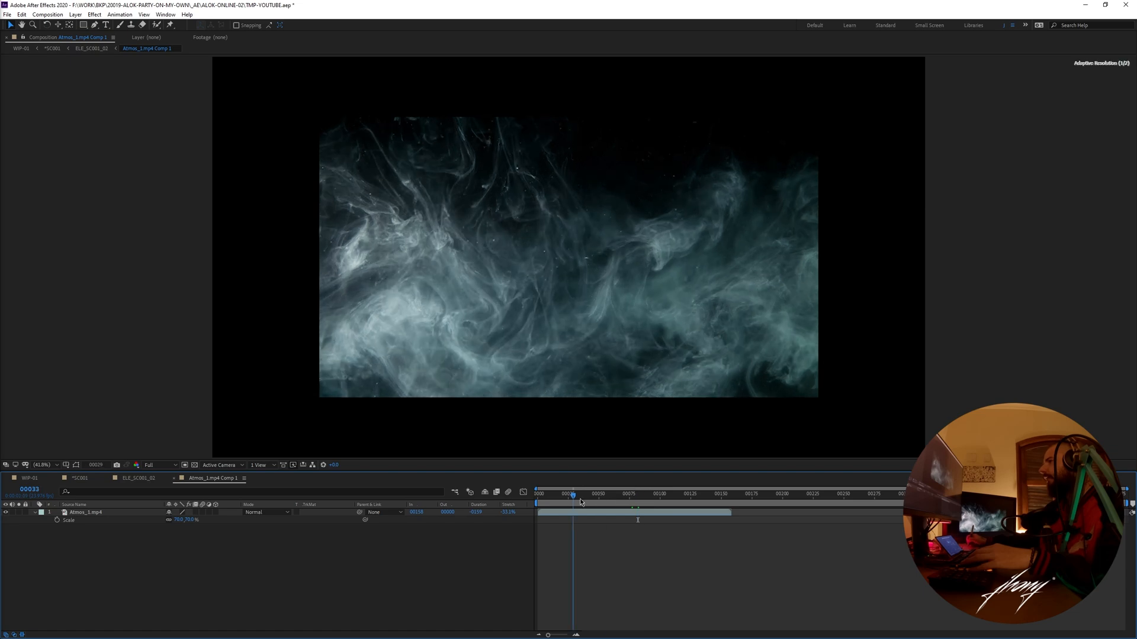
key(ctrl+w)
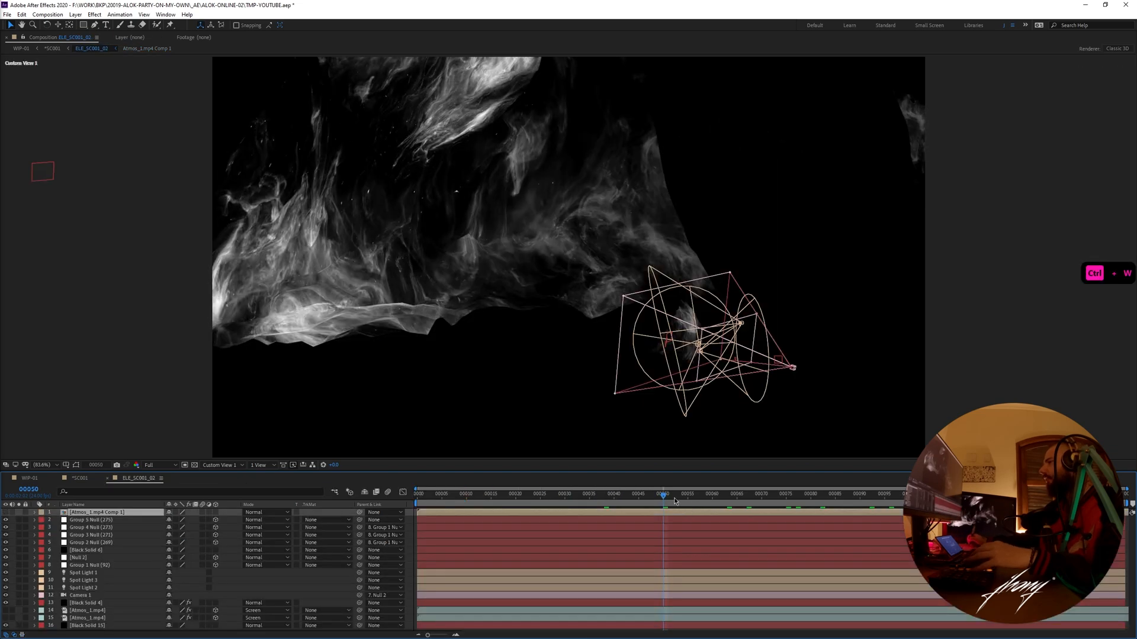
drag(798, 508, 930, 518)
key(Escape)
key(Escape)
key(Escape)
key(ctrl+w)
- Solo the ELE_SC001_05 smoke layer at frame 55, preview its precomp, and return to *SC001
click(87, 588)
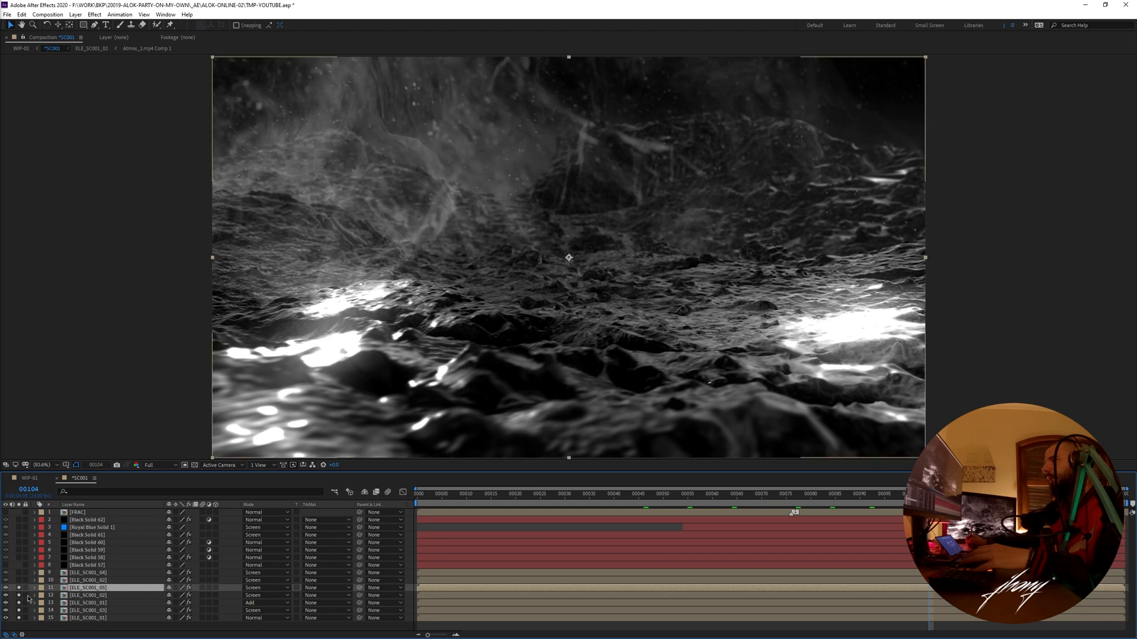
click(680, 503)
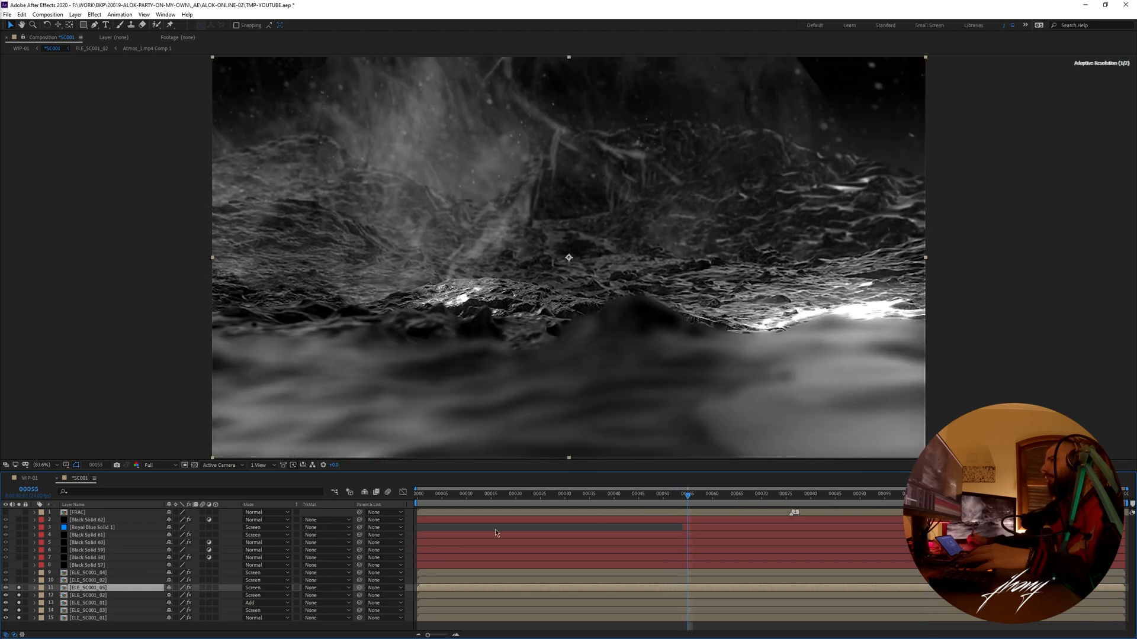
double_click(111, 589)
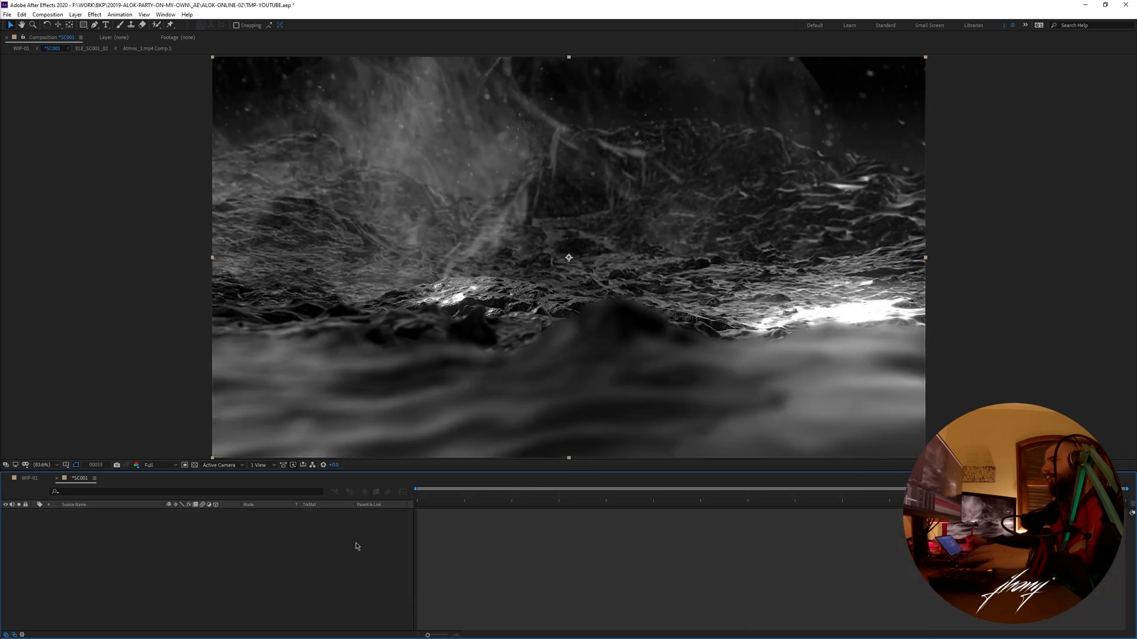
key(space)
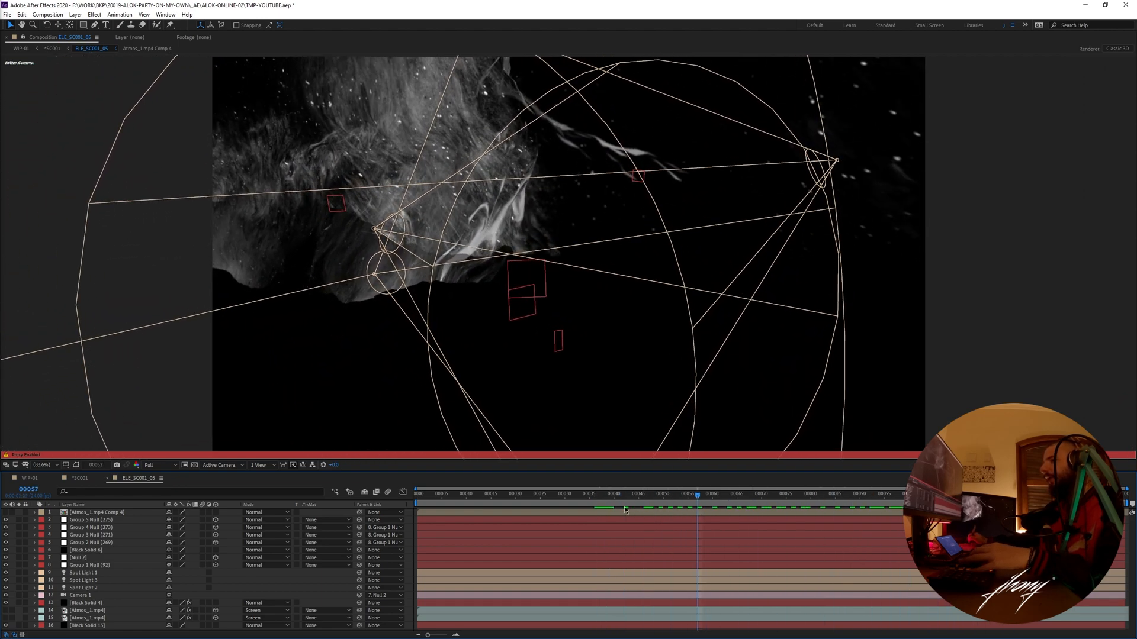
key(ctrl+w)
- Toggle ELE_SC001_05 to compare the scene with and without its smoke, and briefly isolate it from the other layers
click(98, 582)
click(97, 588)
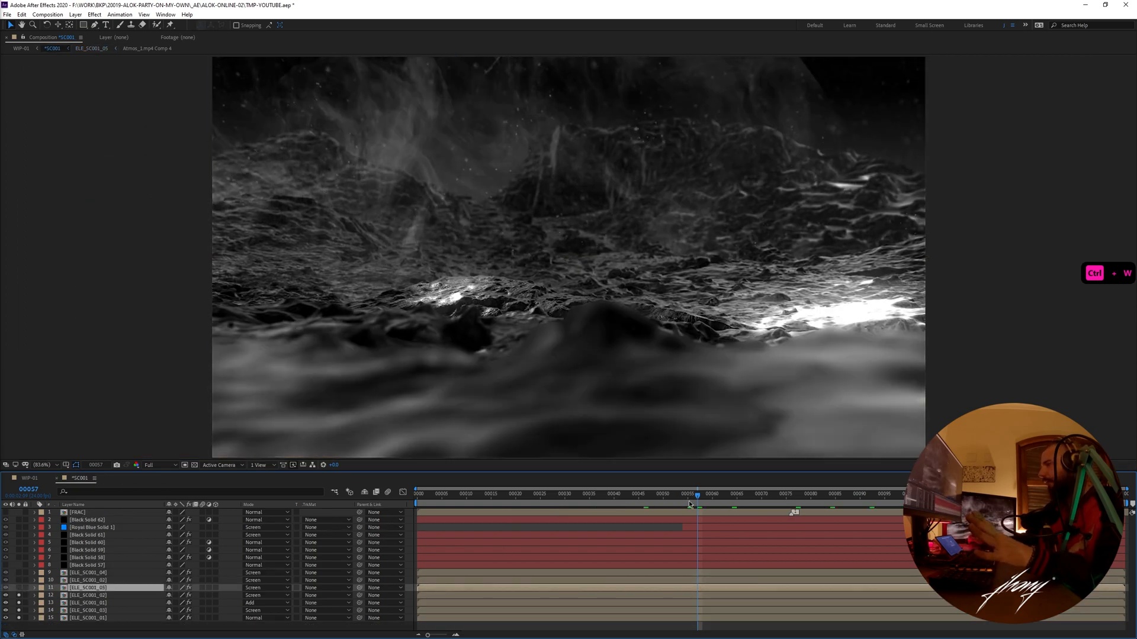
key(space)
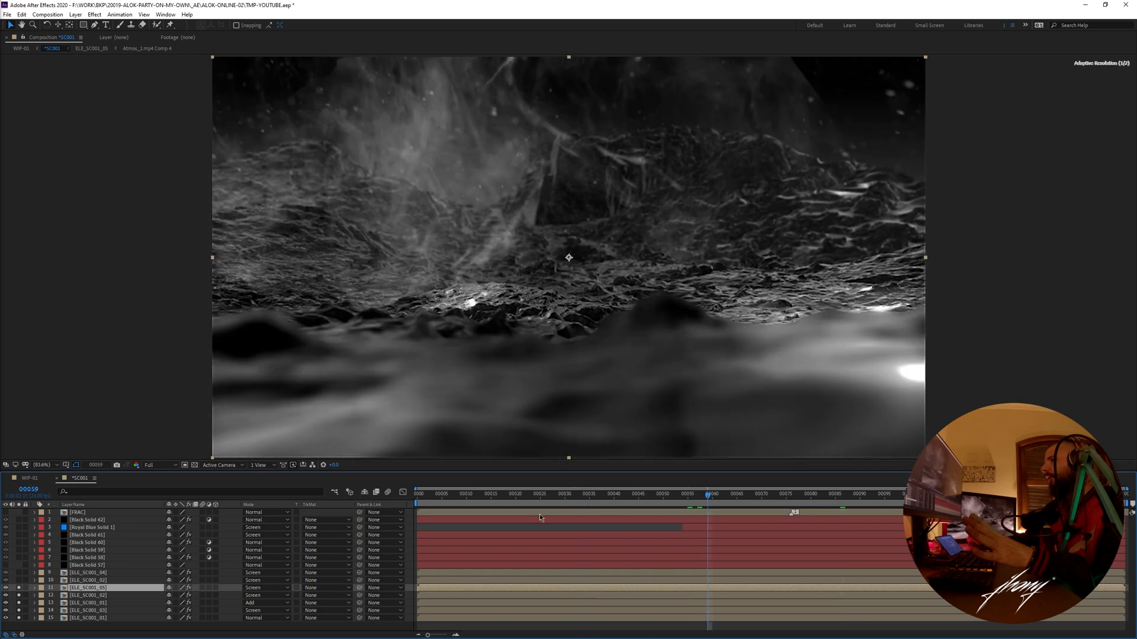
drag(20, 601, 19, 618)
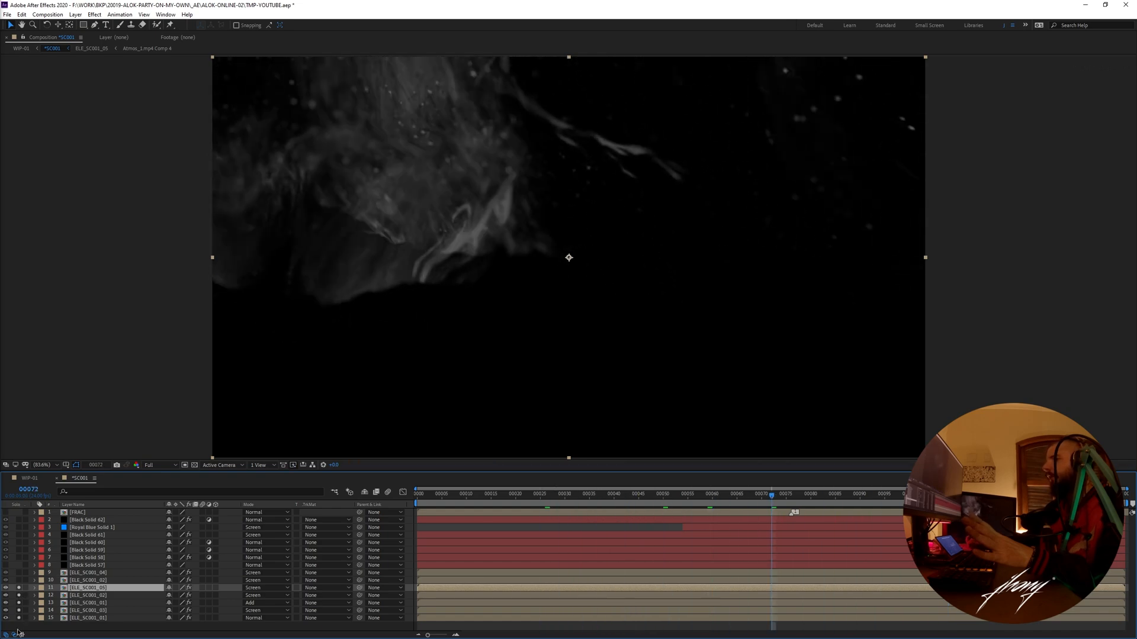
- Open the ELE_SC001_04 precomp at frame 52 and reveal the composition in the project
click(89, 580)
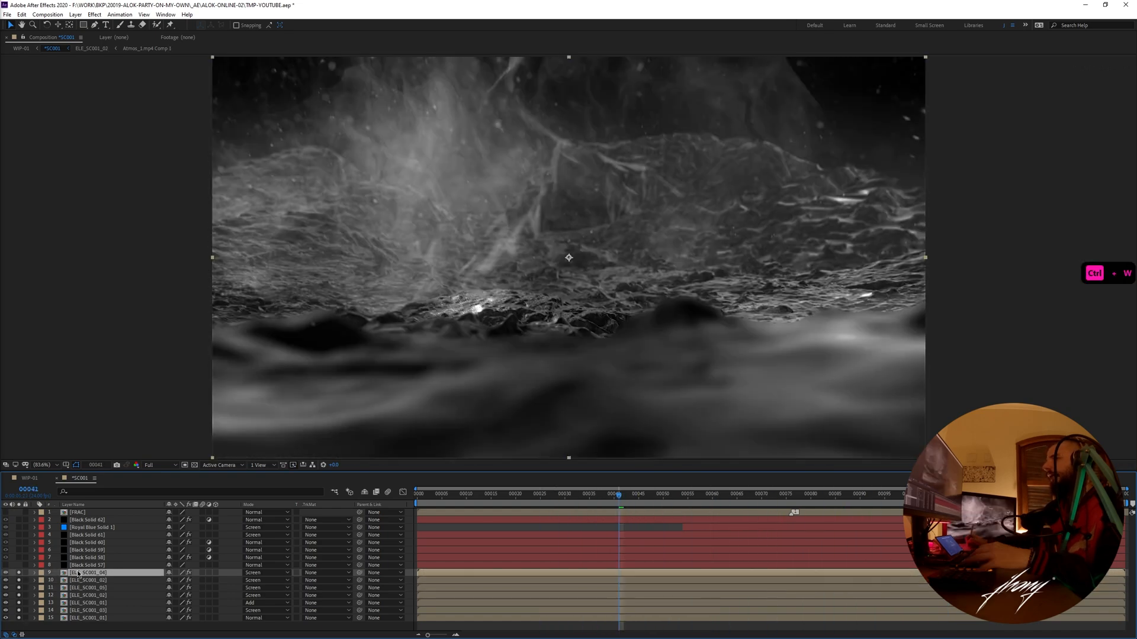
double_click(78, 573)
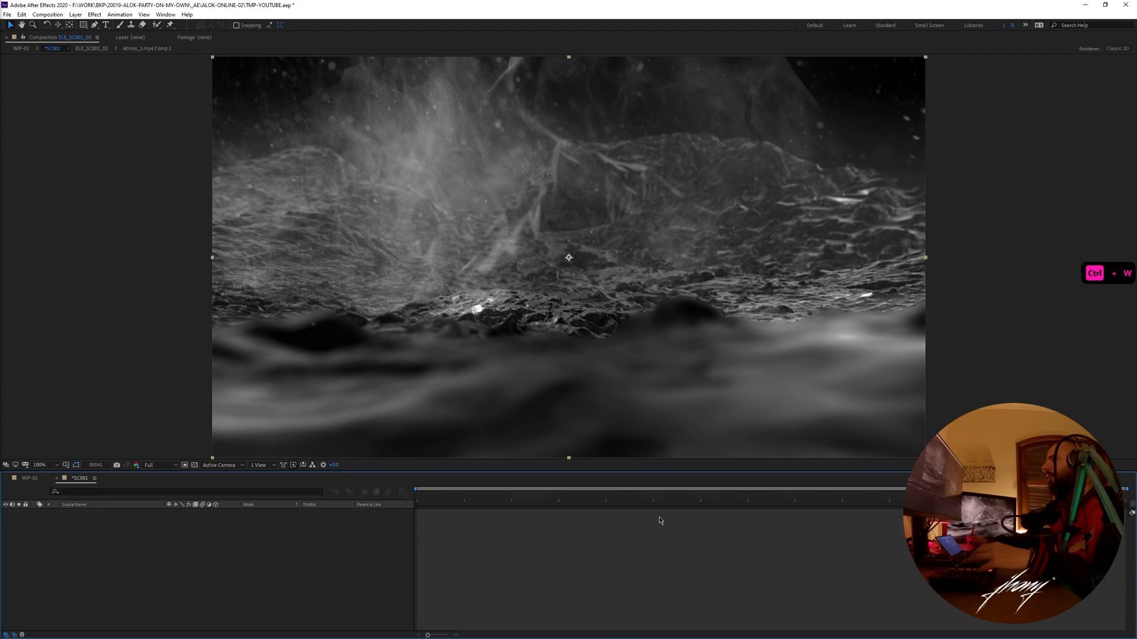
drag(603, 502, 673, 507)
right_click(145, 482)
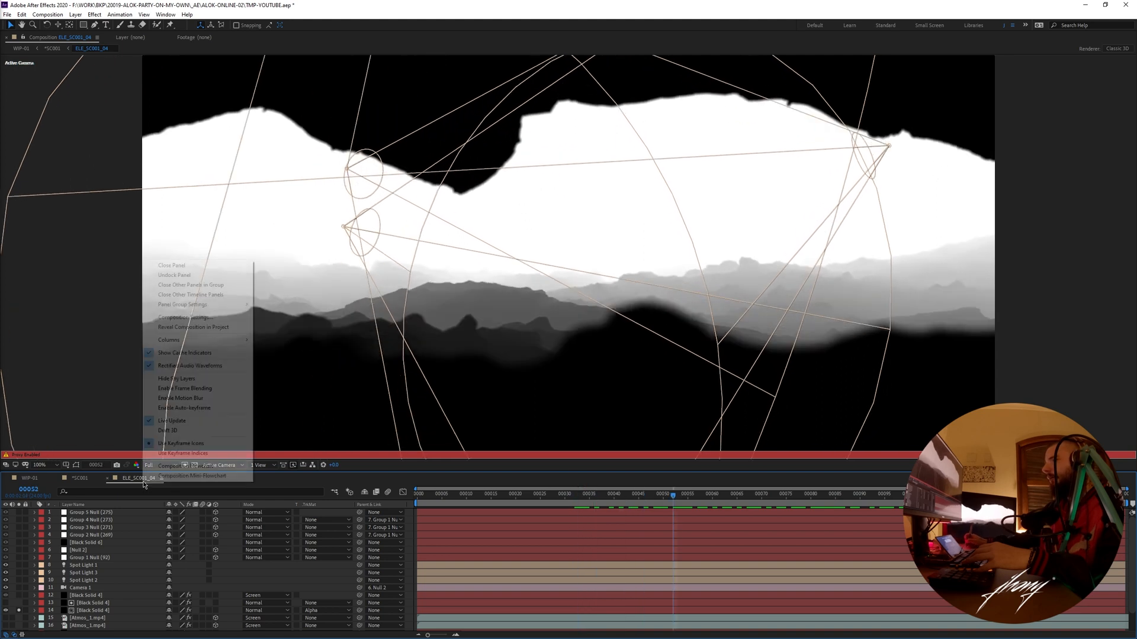
click(188, 327)
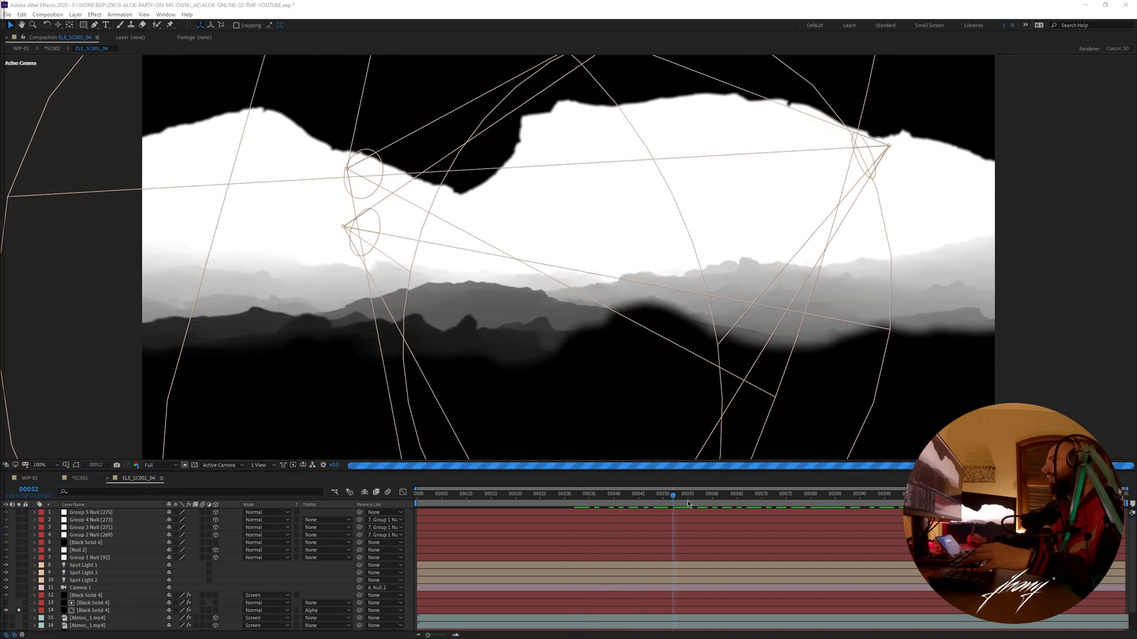
- Scrub ELE_SC001_04 to frame 73 and inspect its mountain depth setup from a custom 3D view
drag(674, 499, 716, 498)
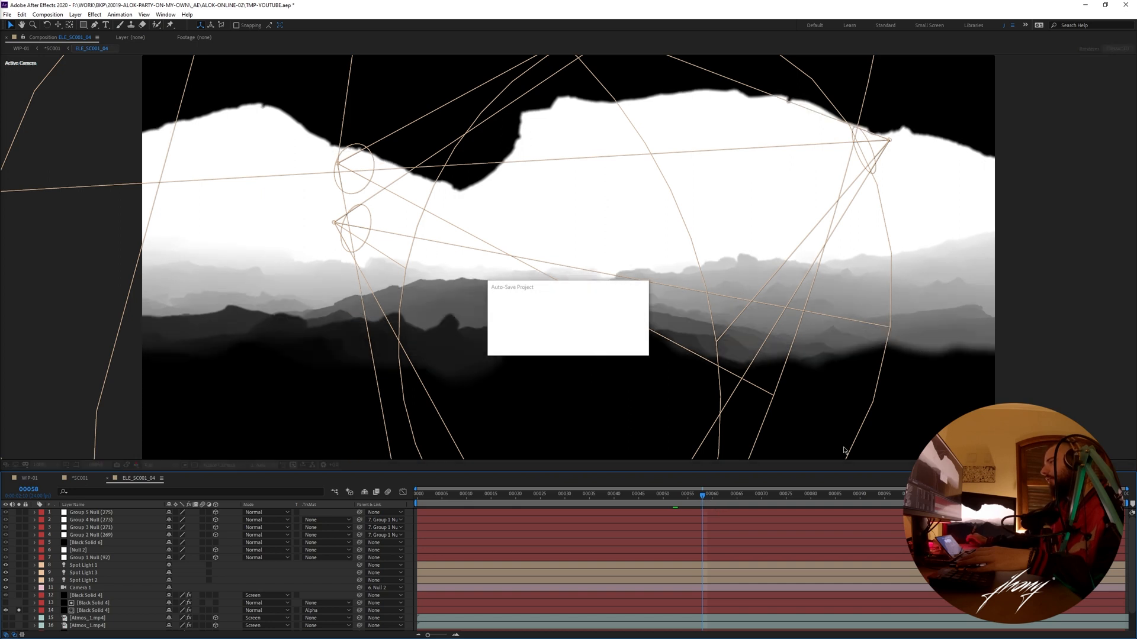
drag(711, 502, 819, 501)
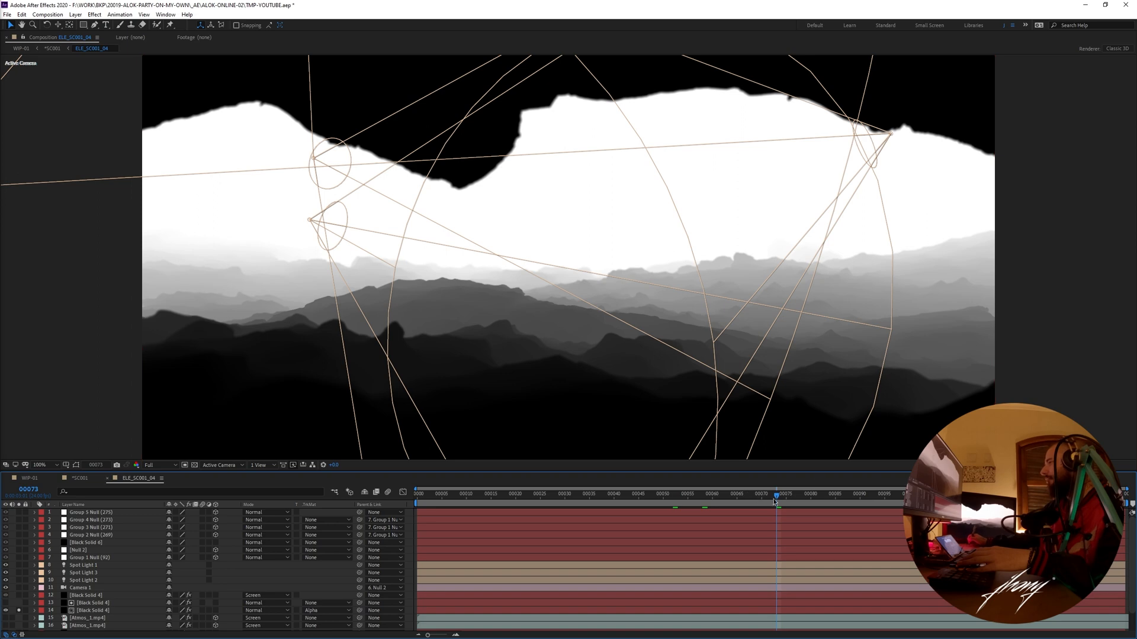
key(Escape)
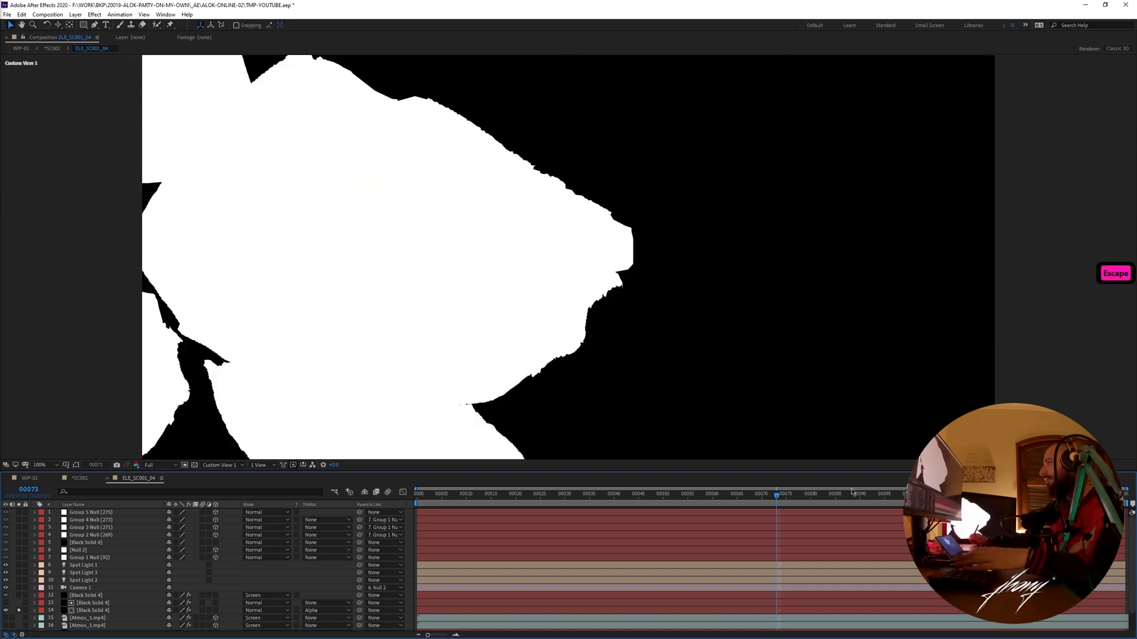
key(Escape)
key(Escape)
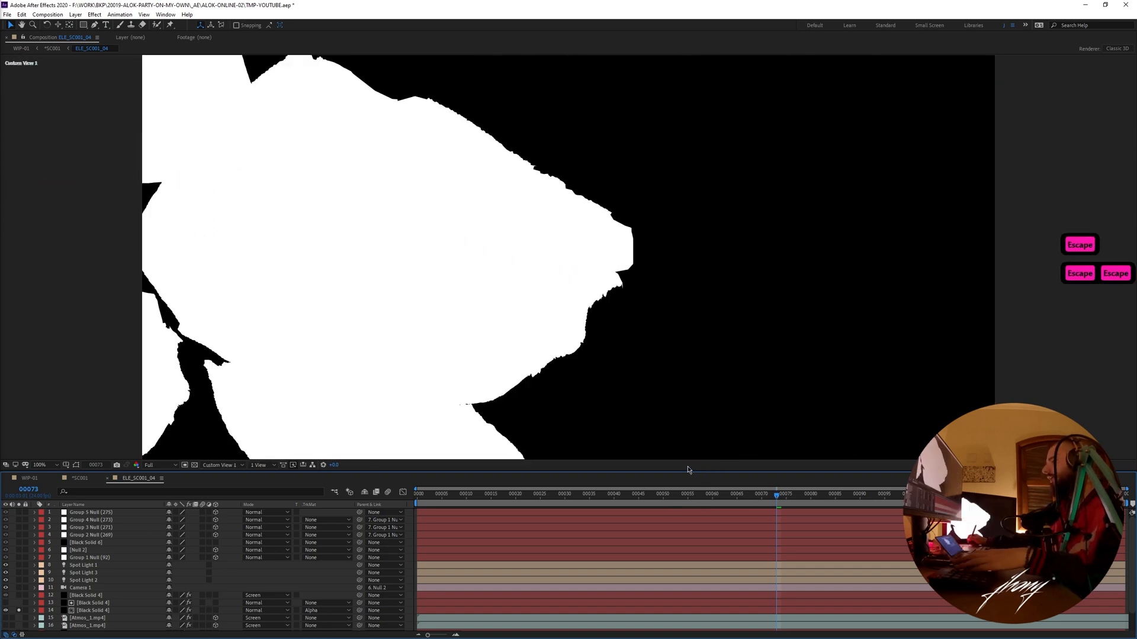
key(Escape)
- Scrub and preview ELE_SC001_04 through the active camera, and return to the *SC001 composition
drag(797, 500, 771, 497)
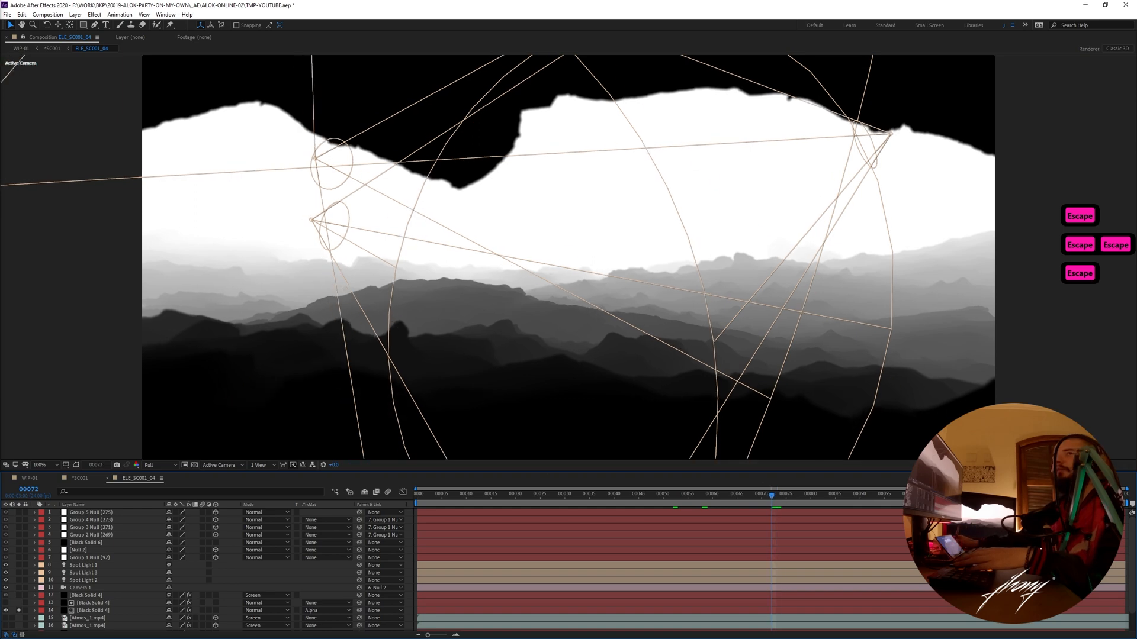
drag(718, 496, 772, 496)
key(space)
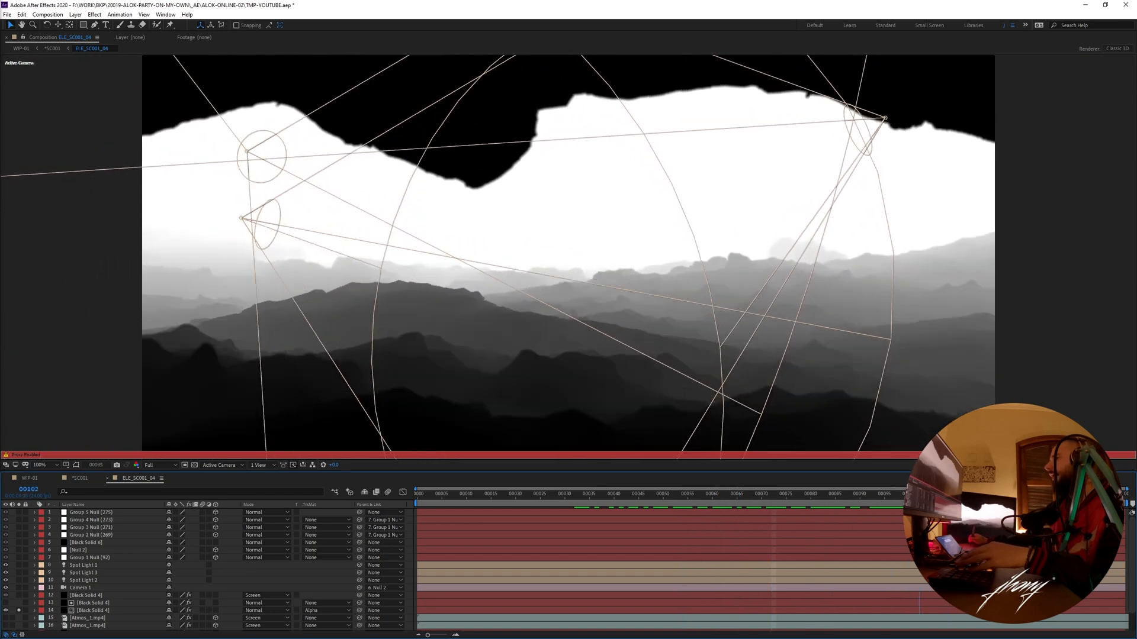
key(ctrl+w)
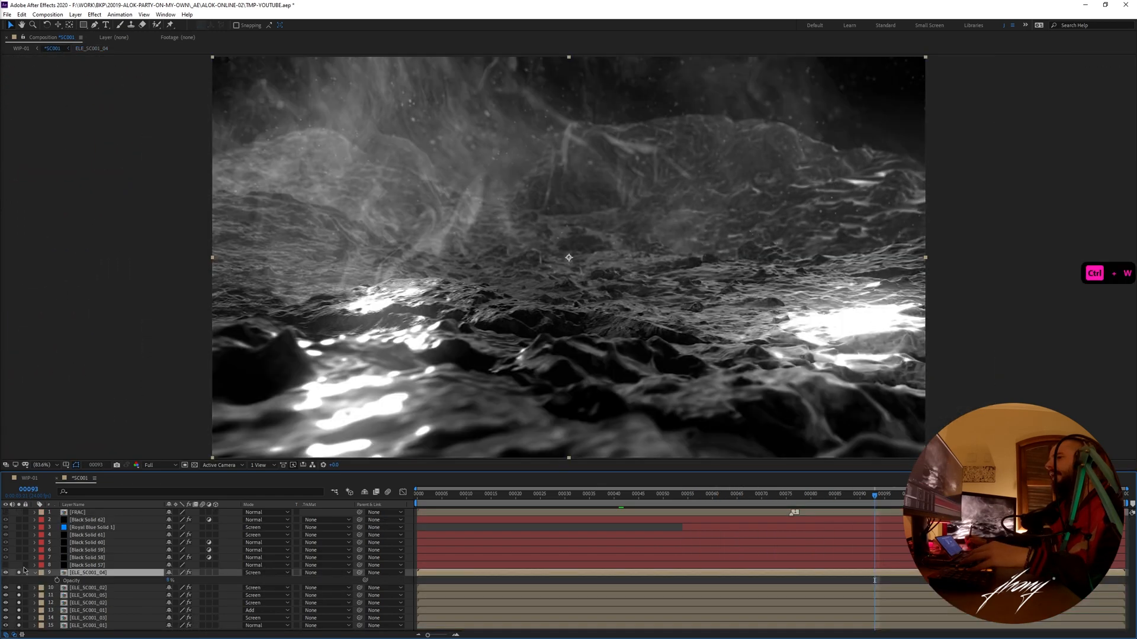
- Solo the ELE_SC001_04 layer and the Black Solid 58 adjustment layer along with the other soloed layers in *SC001
click(19, 573)
click(35, 574)
key(F2)
click(28, 565)
click(20, 557)
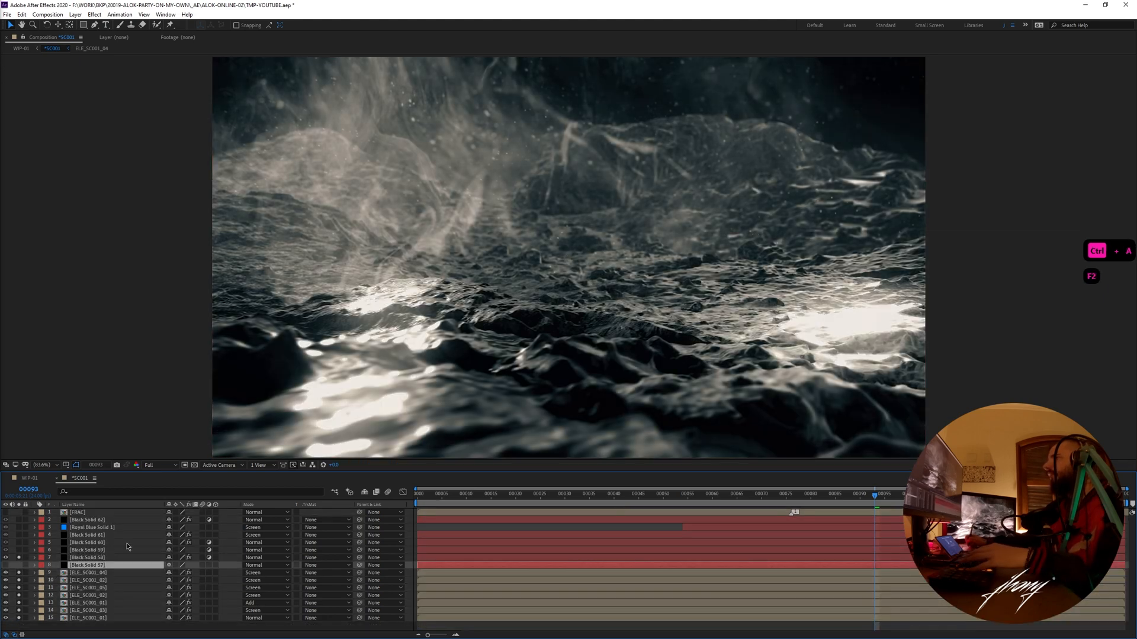
- Turn off solo on all *SC001 layers to show the complete composite
key(ctrl+a)
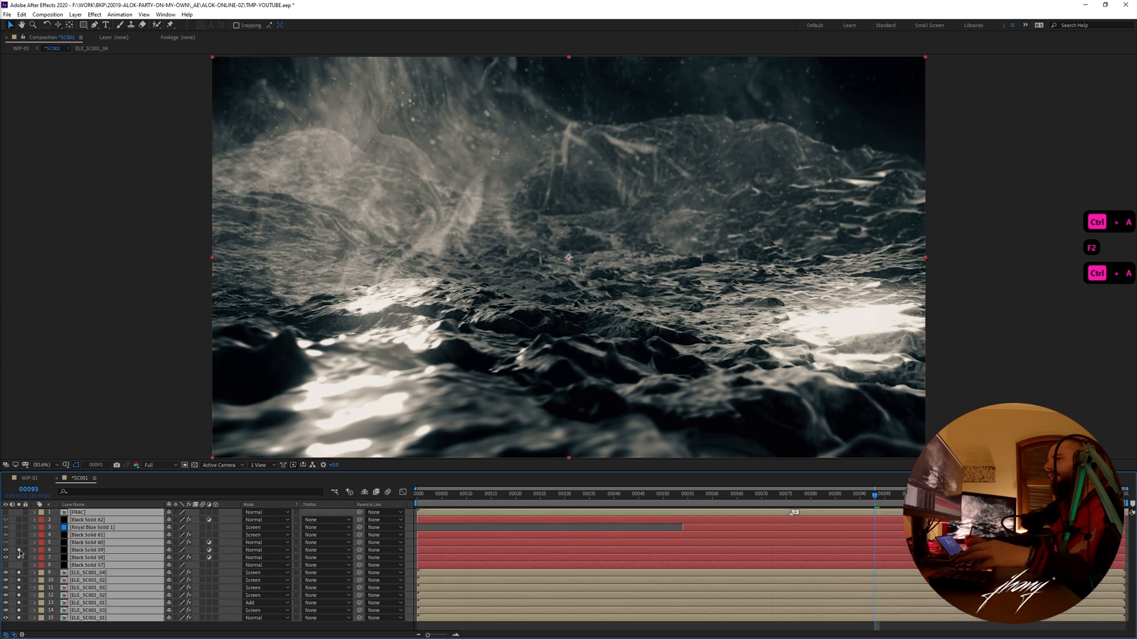
key(F2)
key(ctrl+a)
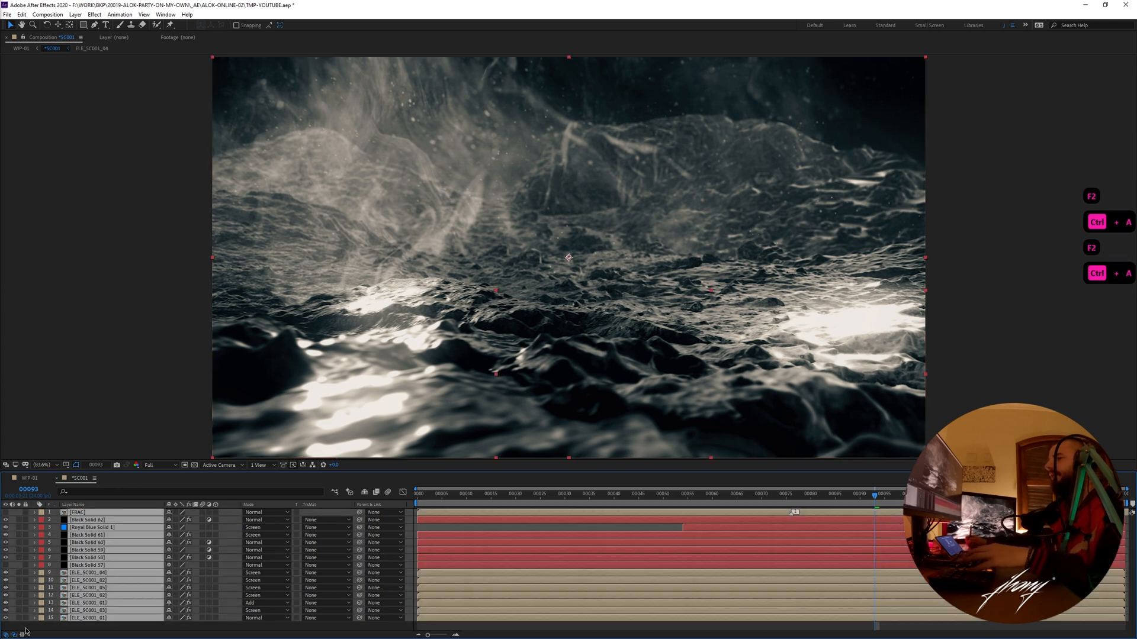
click(19, 618)
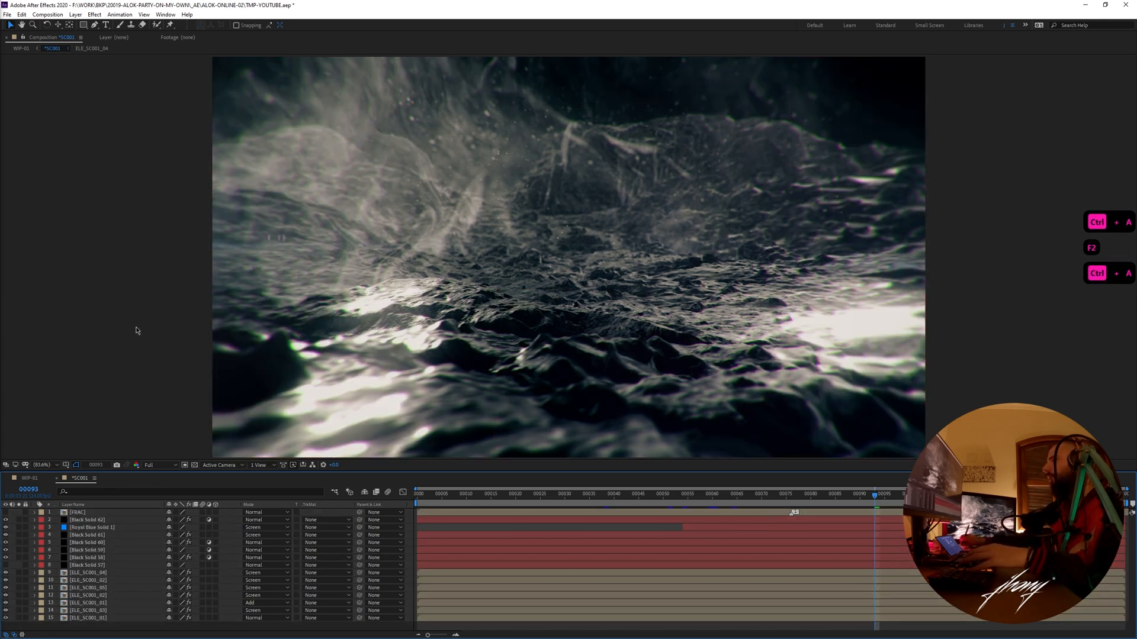
- Reveal the *SC001 composition in the project and preview the complete scene with all its effect layers
click(97, 535)
click(99, 543)
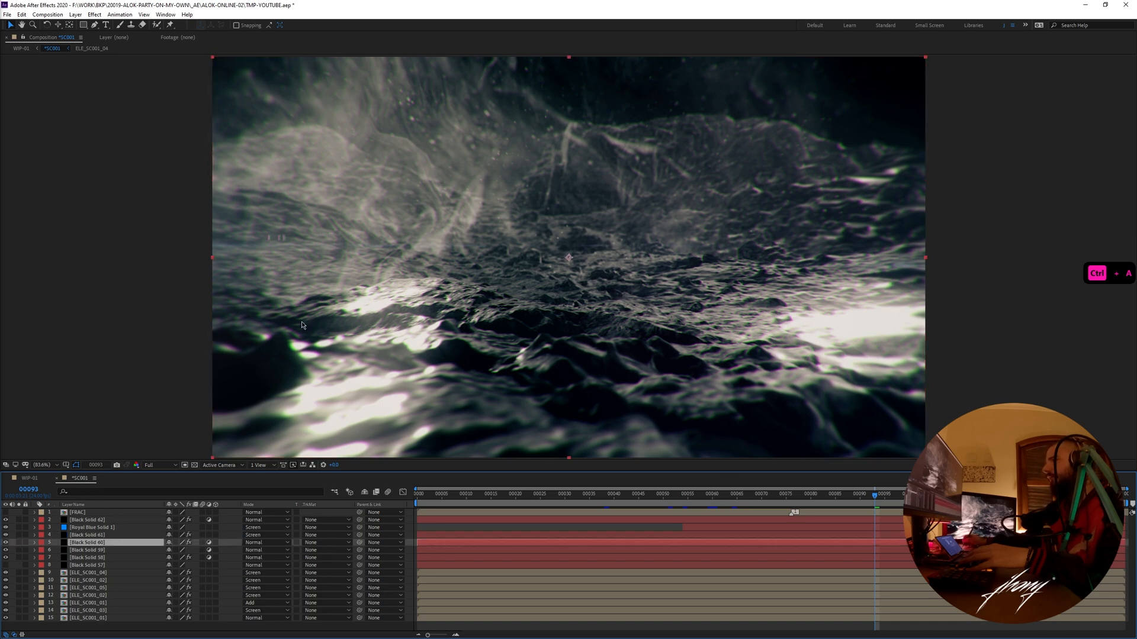
right_click(79, 481)
click(118, 325)
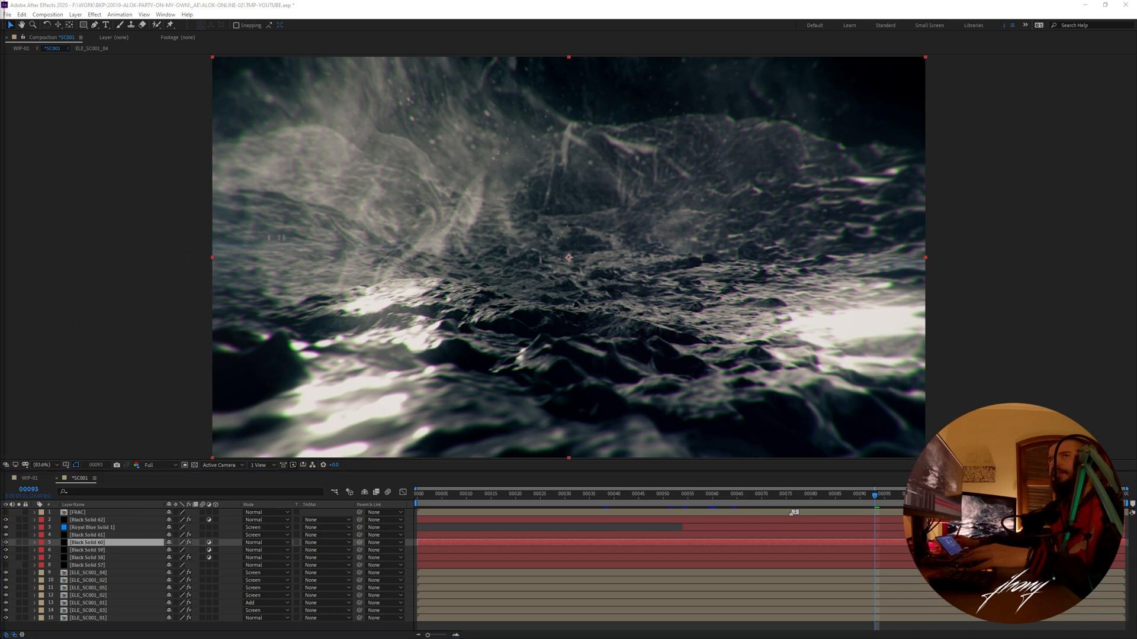
key(space)
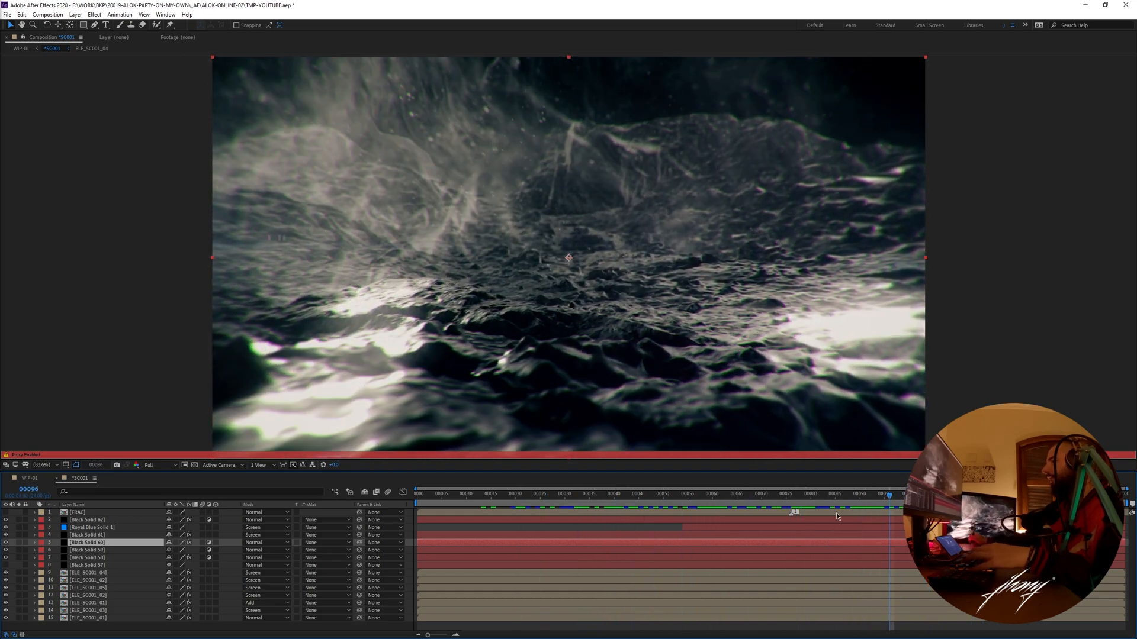
- Switch from *SC001 to the *SC002 composition at frame 60 and collapse the expanded properties of its layers
key(ctrl+w)
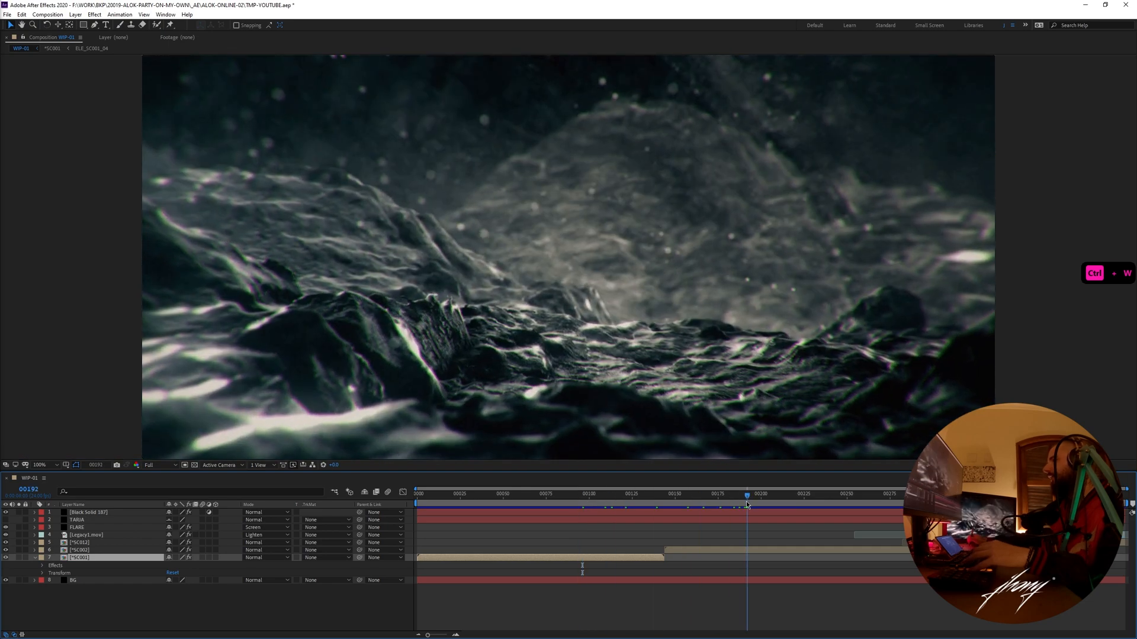
double_click(123, 550)
drag(675, 499, 712, 499)
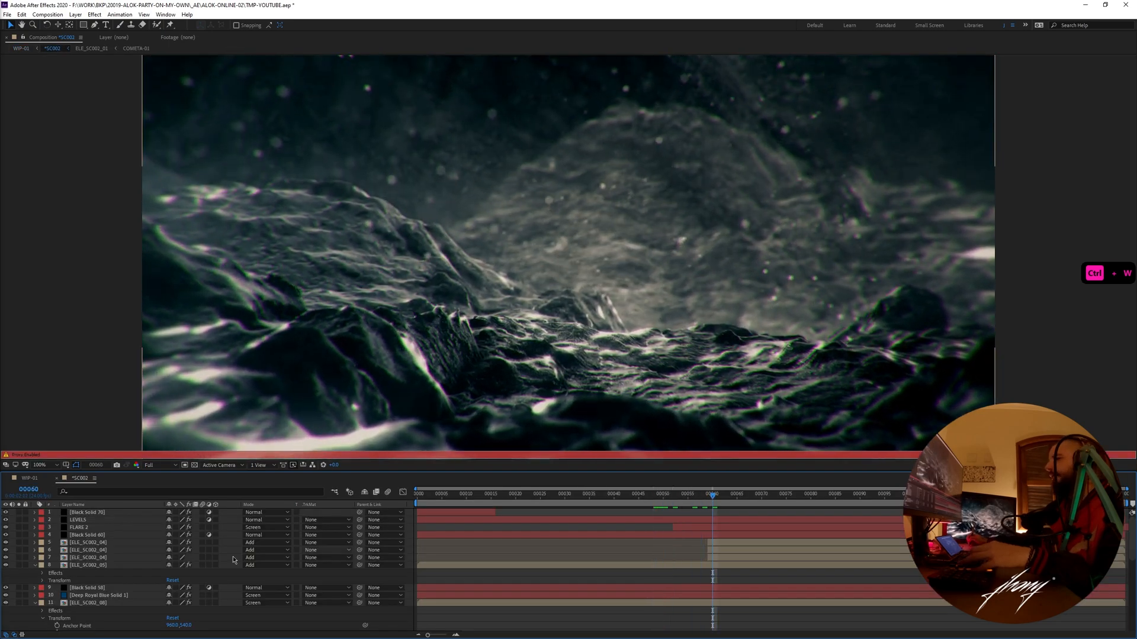
key(ctrl+a)
click(36, 566)
key(F2)
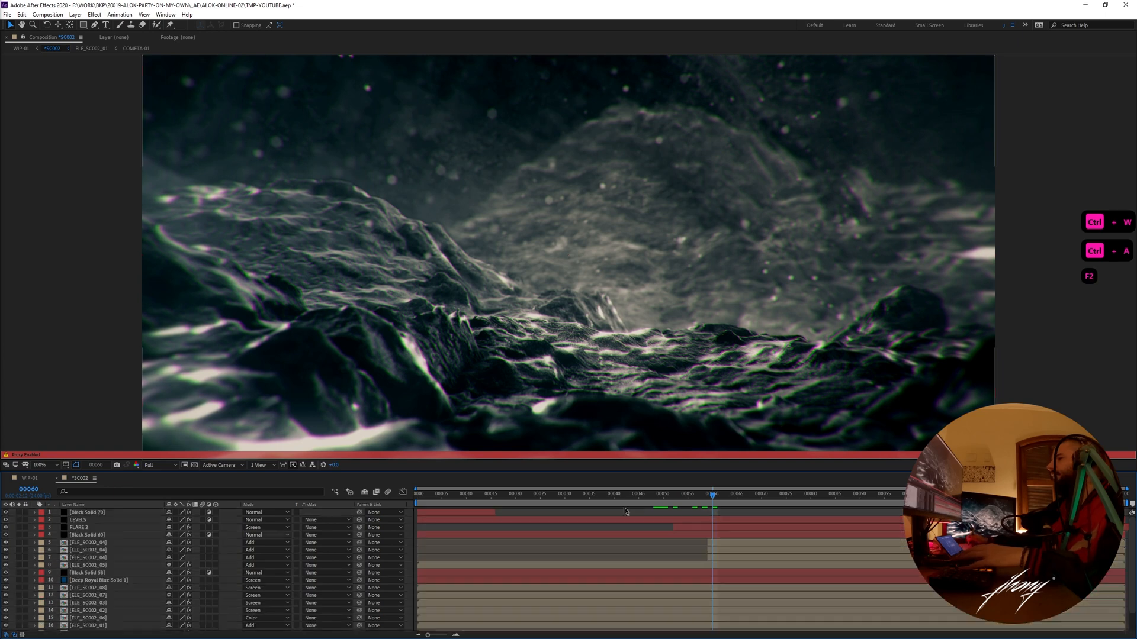
- Scrub *SC002 to frame 75 and reveal the composition in the project
drag(713, 497, 786, 497)
click(95, 478)
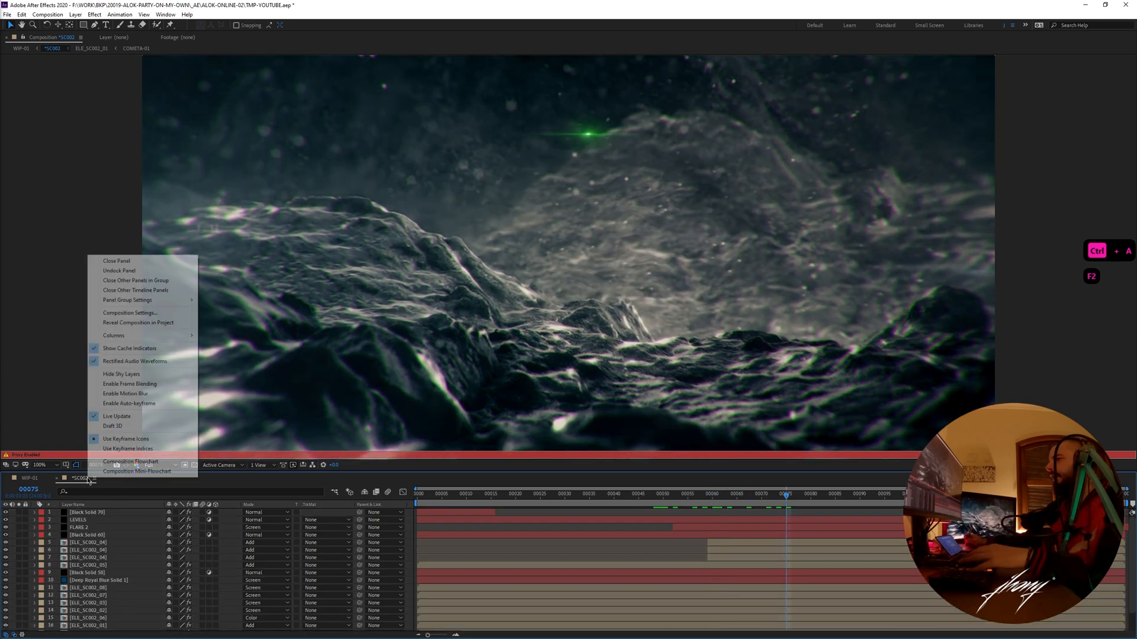
click(107, 322)
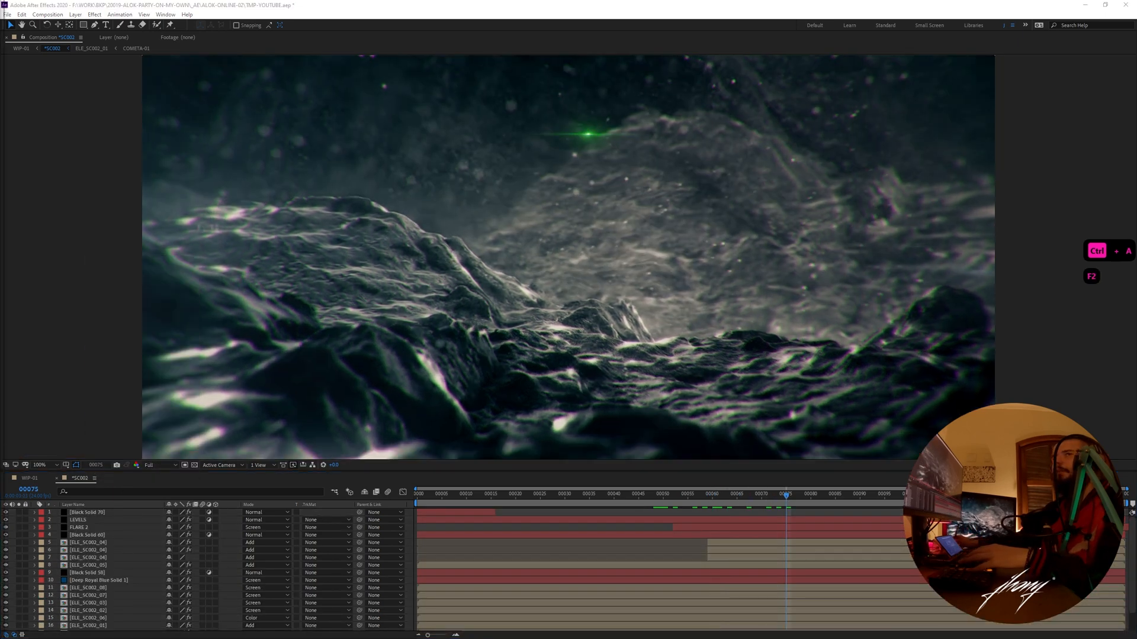
click(733, 513)
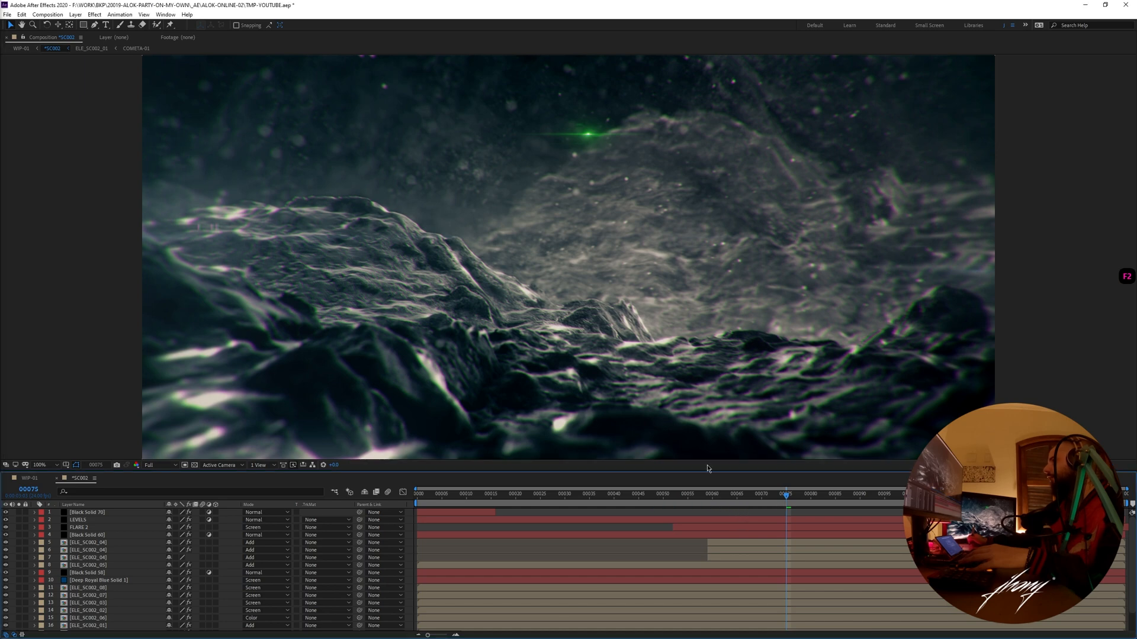
- Solo the BG layer and the ELE_SC002_01 terrain layer above it, and open the ELE_SC002_01 precomp
click(89, 565)
scroll(111, 544, down, 1)
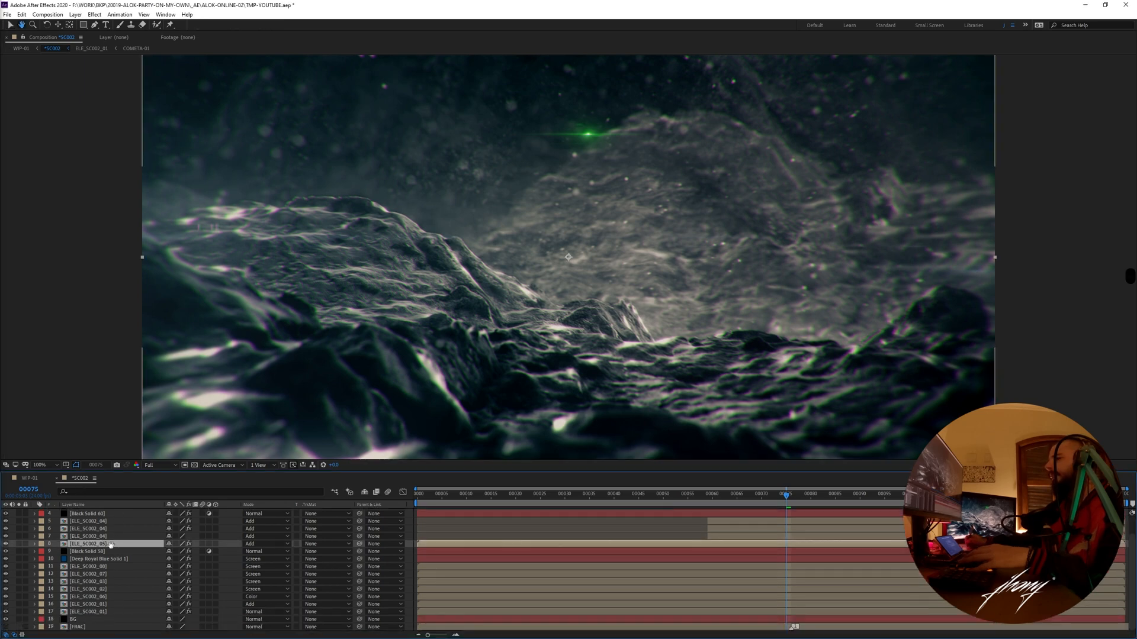
click(19, 619)
click(19, 612)
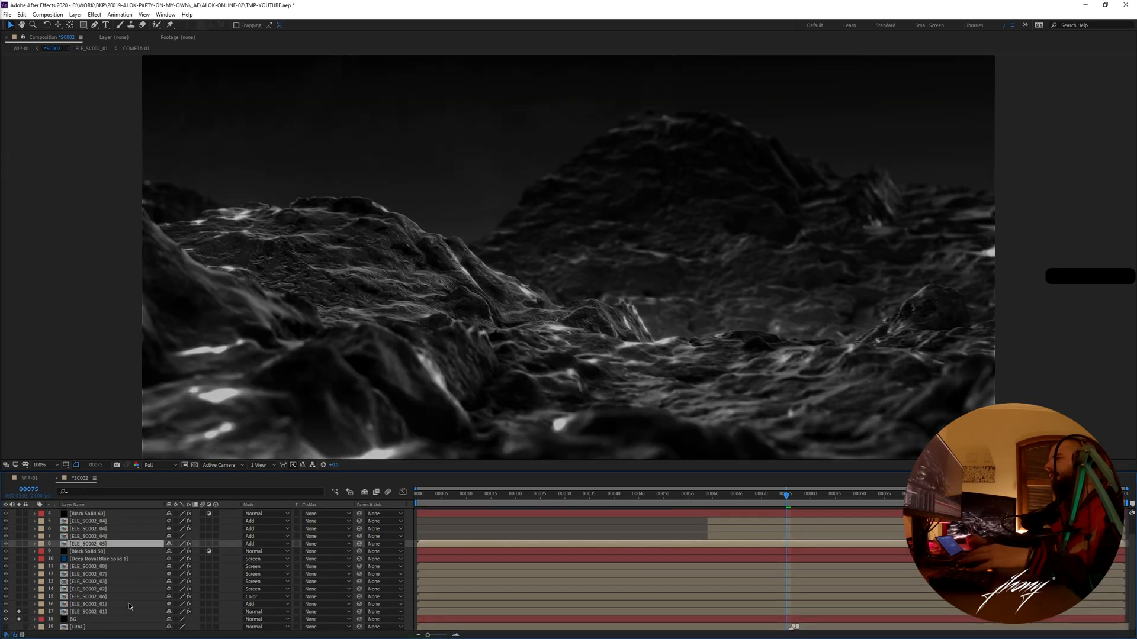
double_click(99, 612)
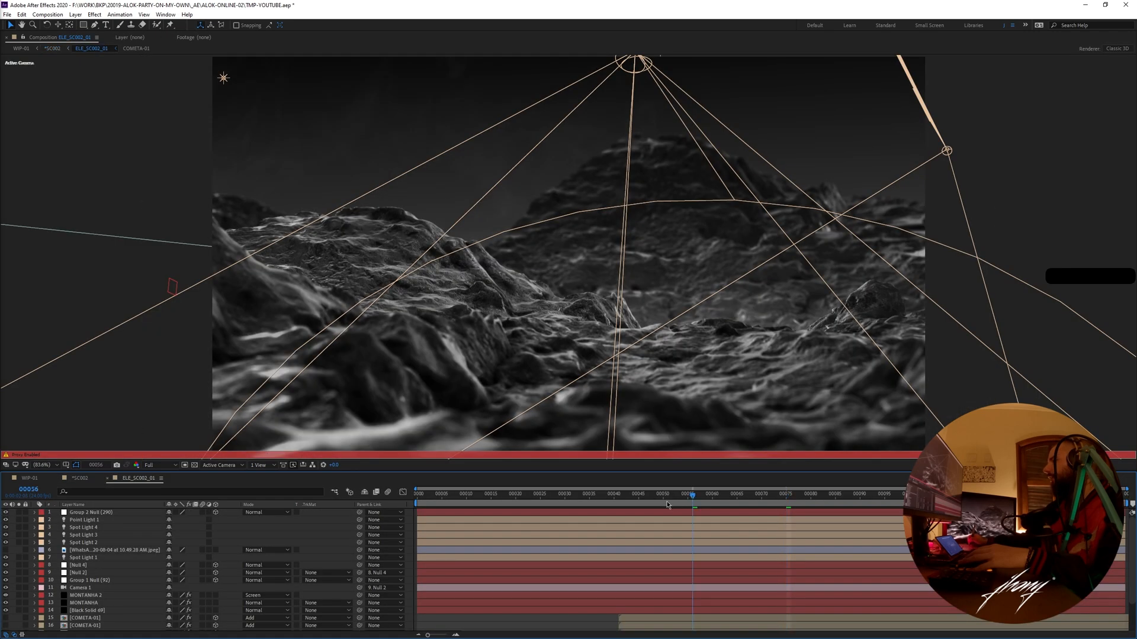
- Scrub the ELE_SC002_01 terrain back to frame 7 and forward to frame 28, and return to *SC002
drag(623, 506, 663, 509)
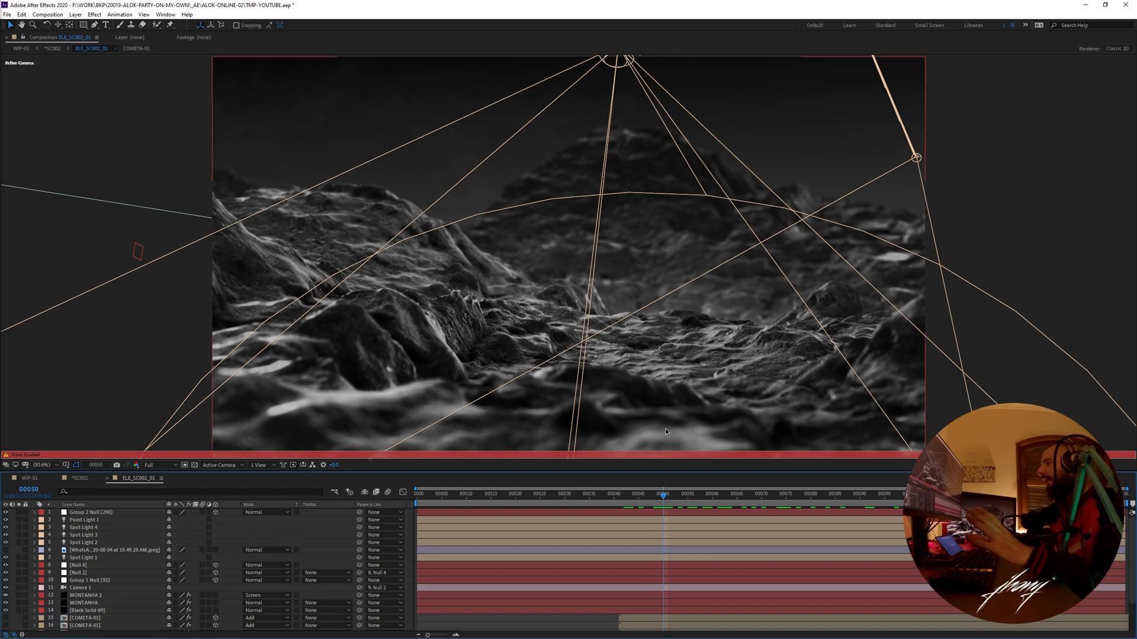
drag(669, 499, 499, 545)
mouse_move(464, 548)
mouse_down()
mouse_move(539, 538)
mouse_move(418, 555)
mouse_move(507, 543)
mouse_move(452, 551)
mouse_up()
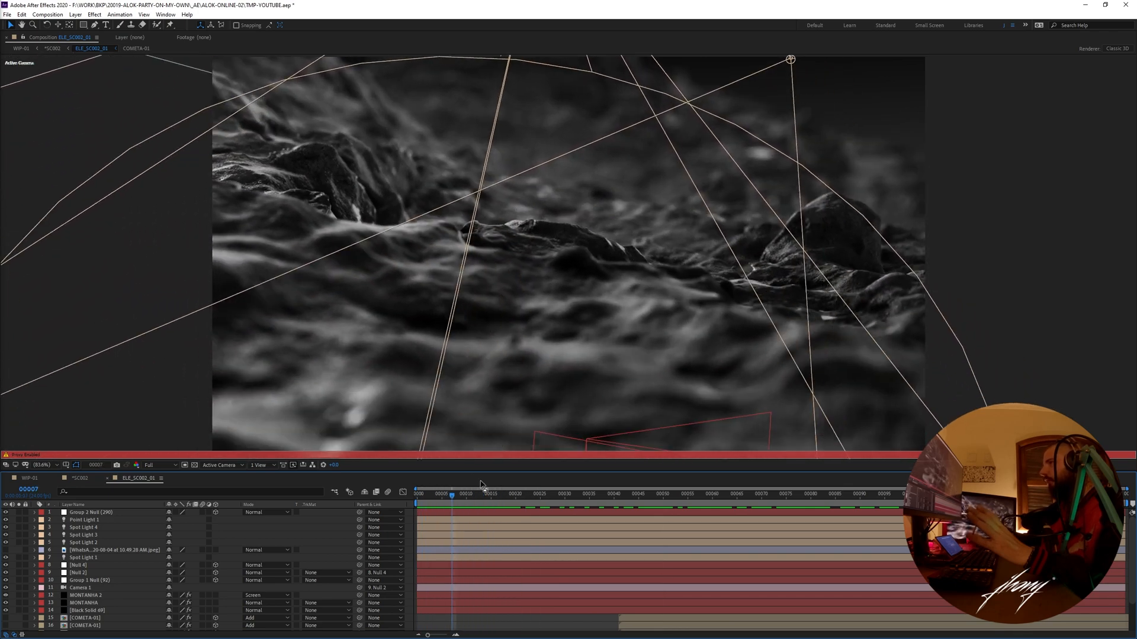
drag(459, 497, 557, 558)
key(ctrl+w)
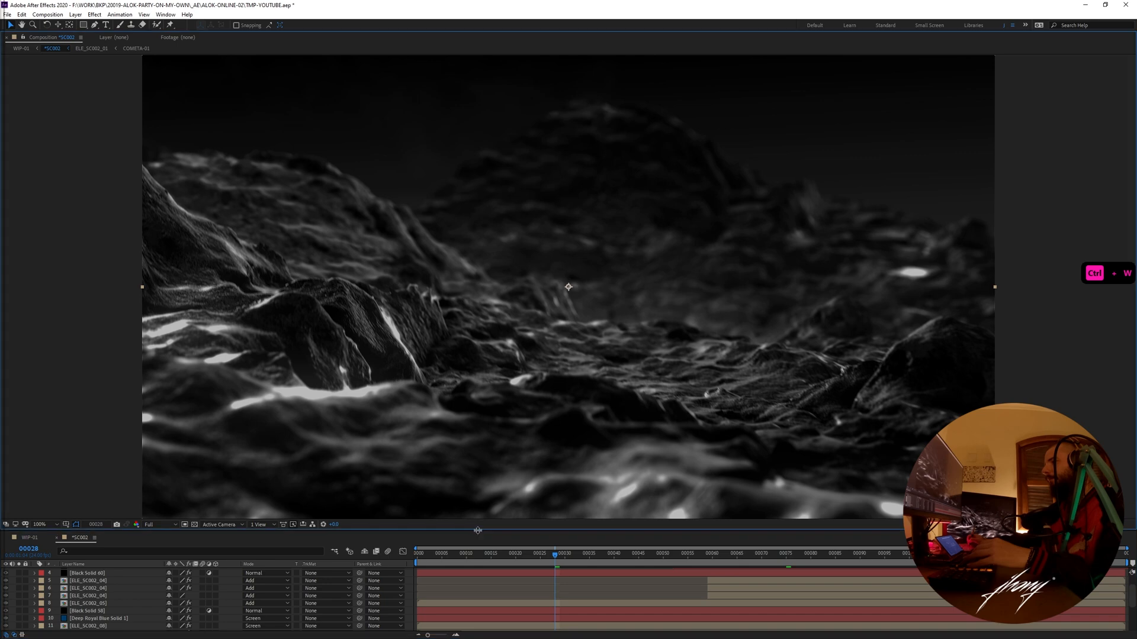
- Enlarge the timeline area and set the composition view magnification to Fit
drag(479, 530, 479, 473)
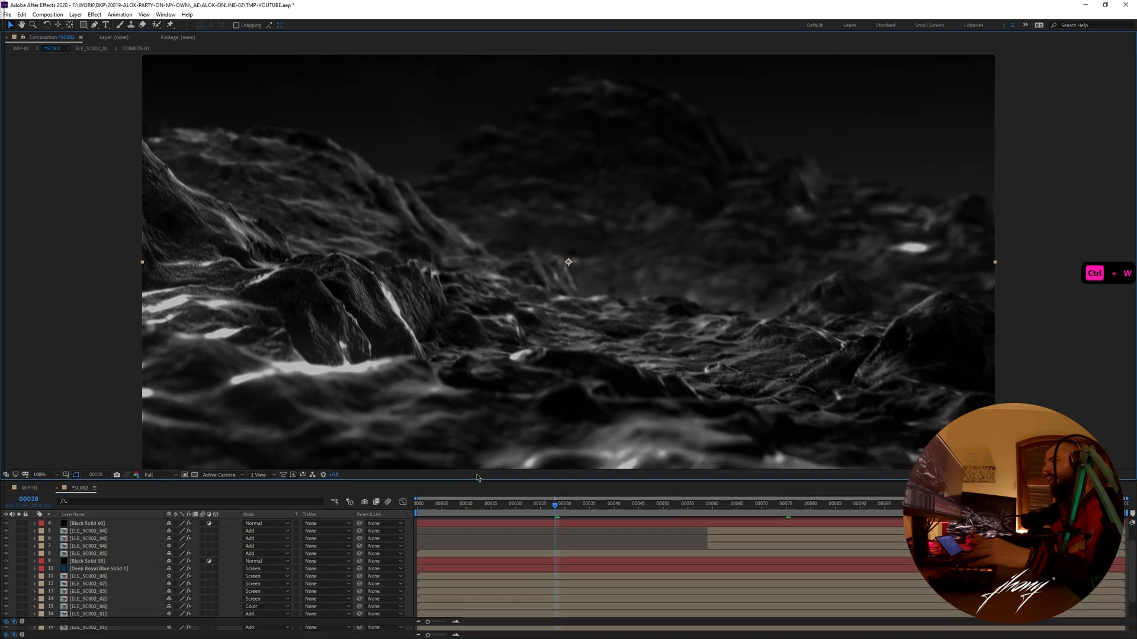
click(54, 468)
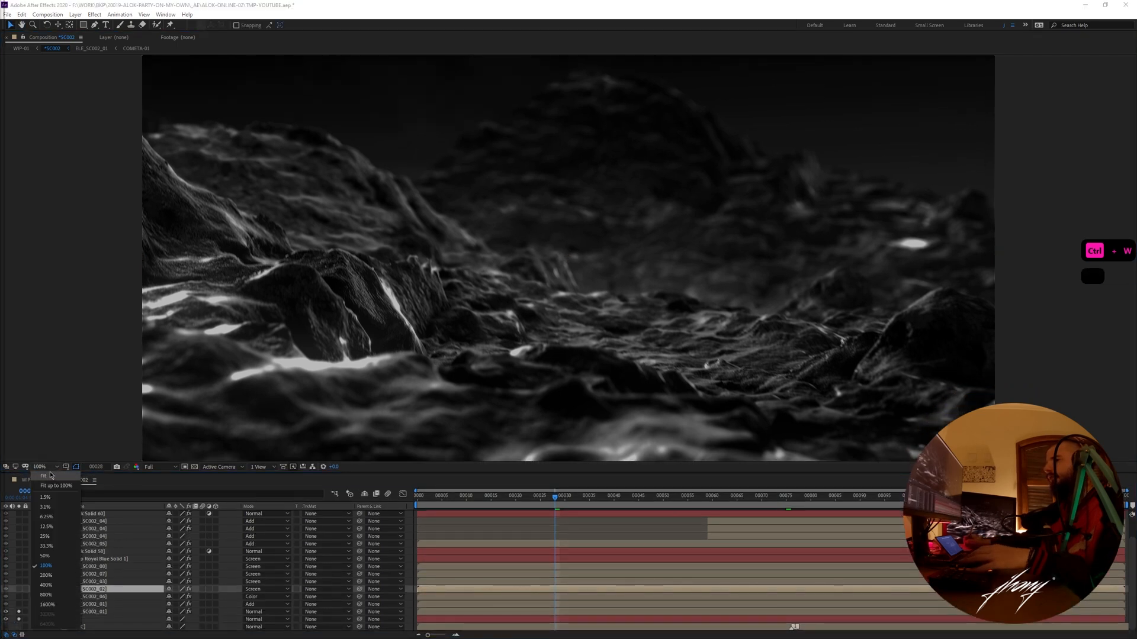
click(52, 476)
key(v)
- Toggle the effects of the lower ELE_SC002_01 layer off and on to compare the terrain
click(83, 612)
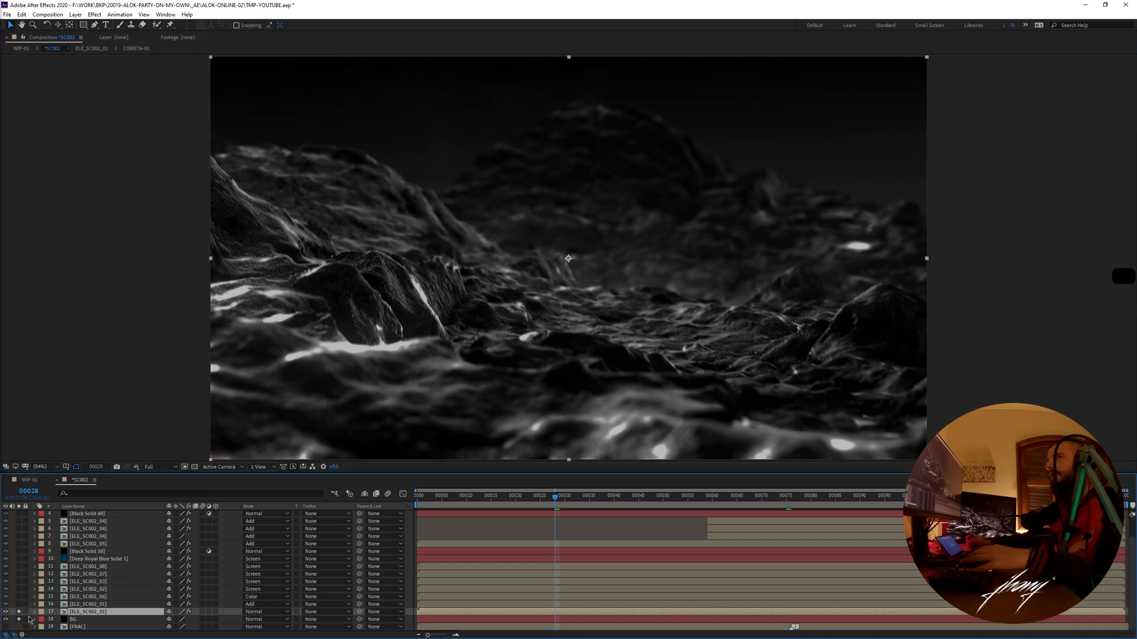
click(189, 612)
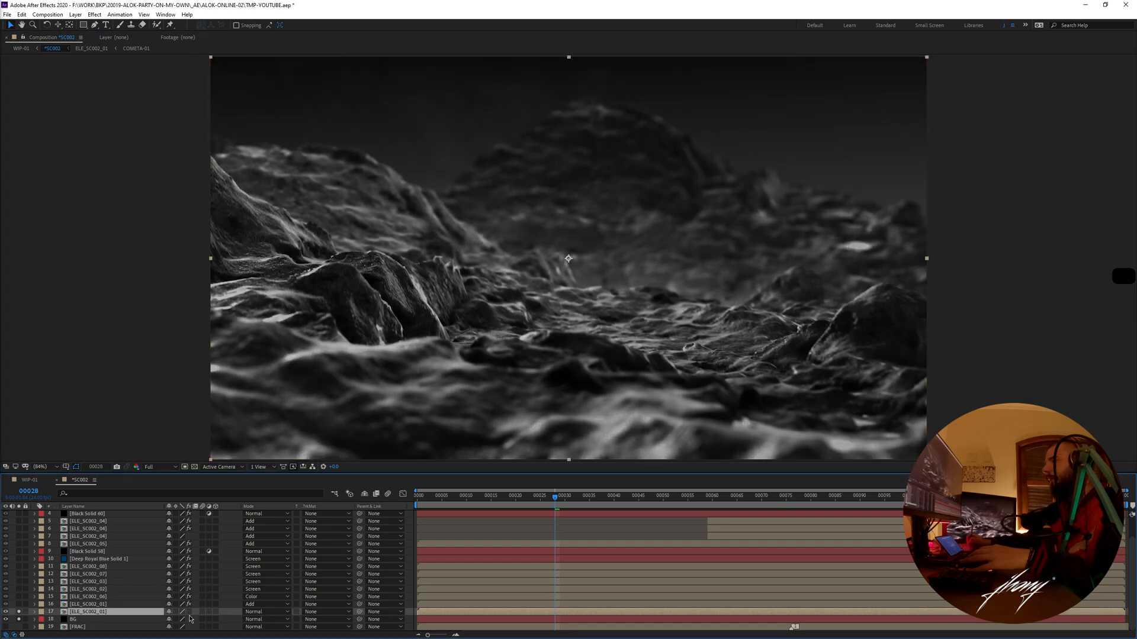
click(189, 612)
- Solo the Add-mode ELE_SC002_01 copy, ELE_SC002_06 and ELE_SC002_02 as well, with *SC002 at frame 35
click(76, 605)
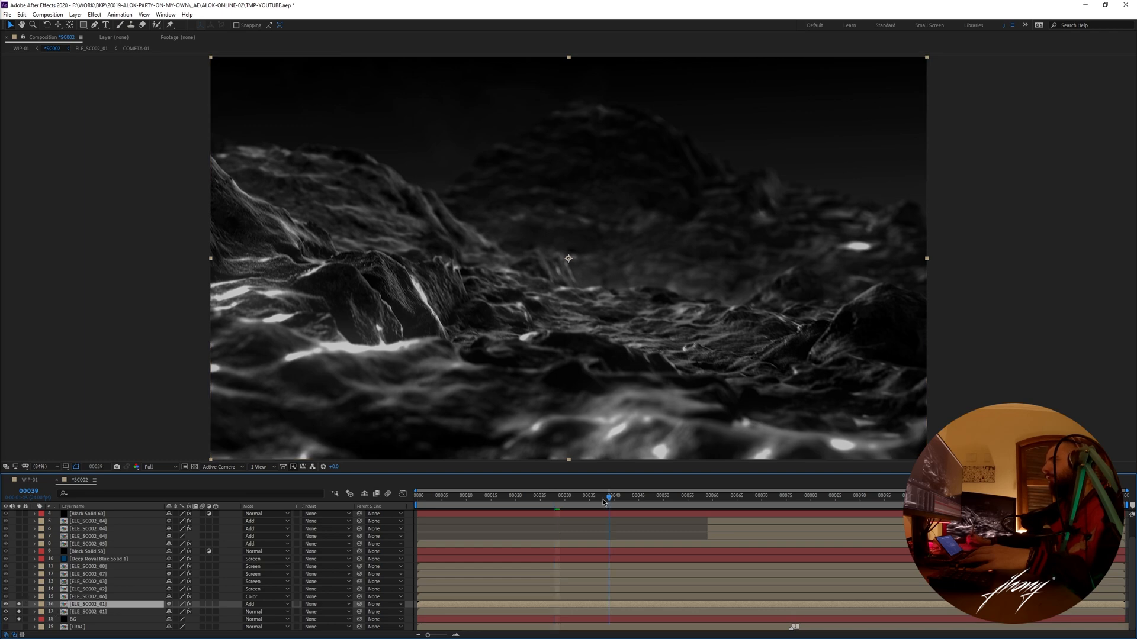
drag(606, 502, 590, 502)
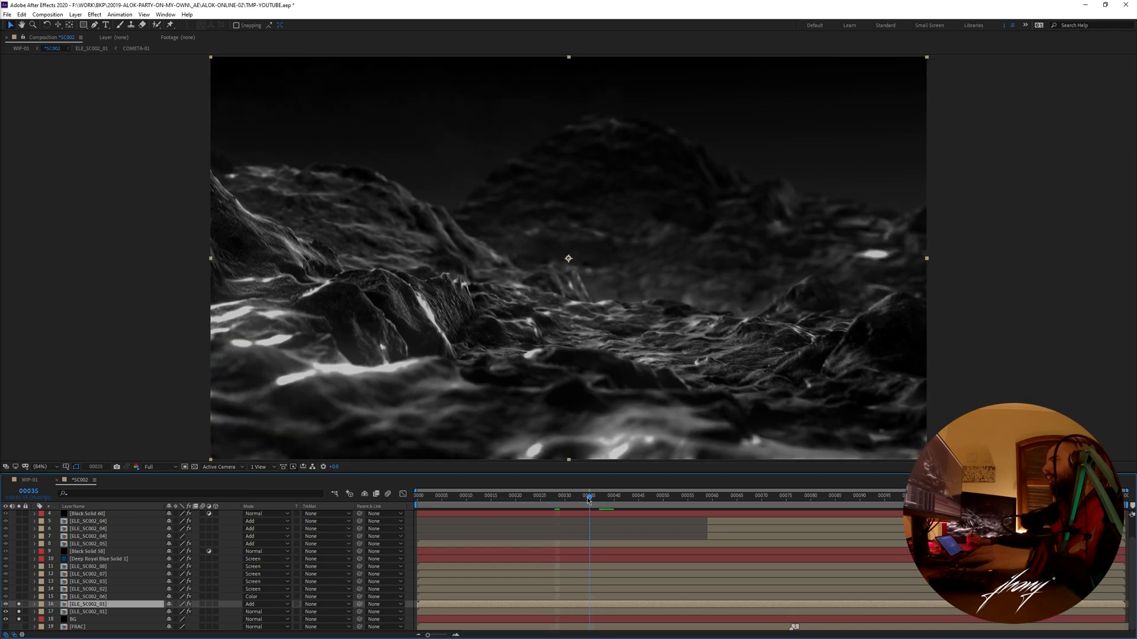
click(19, 590)
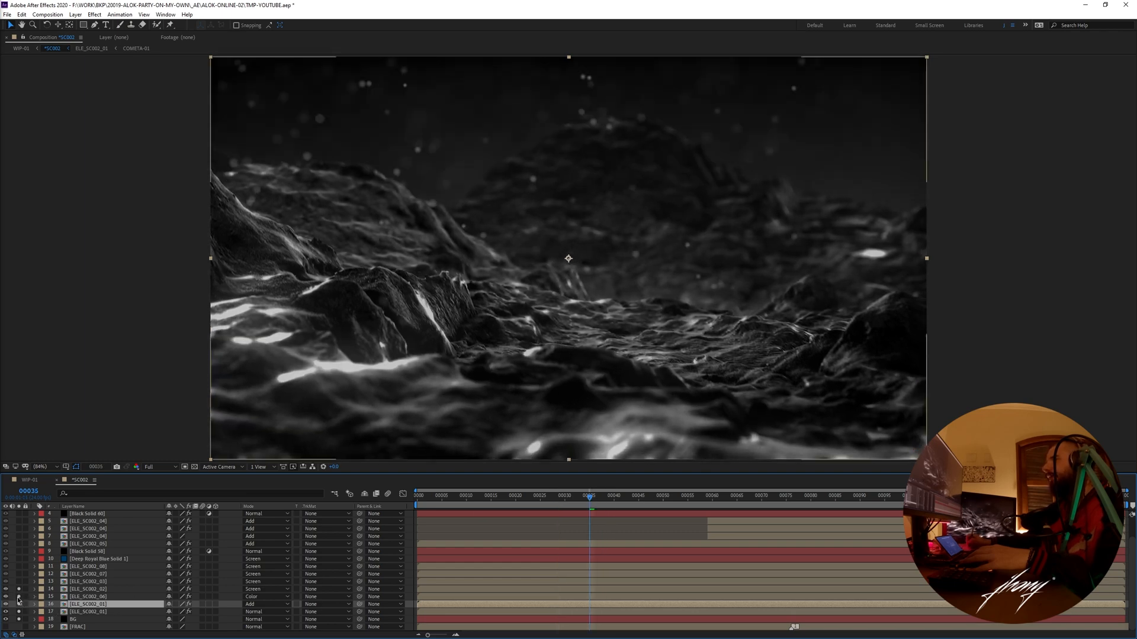
- Open ELE_SC002_02, examine its particles by scrubbing to frame 97, and return to *SC002 at frame 94
double_click(77, 591)
drag(524, 504, 609, 522)
key(space)
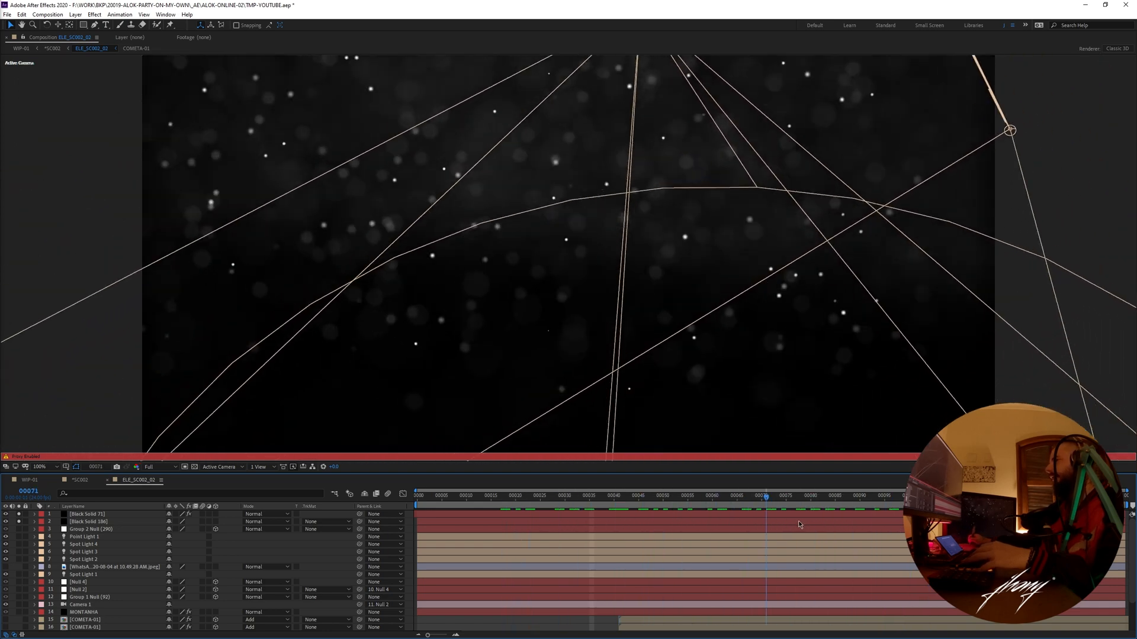
key(ctrl+w)
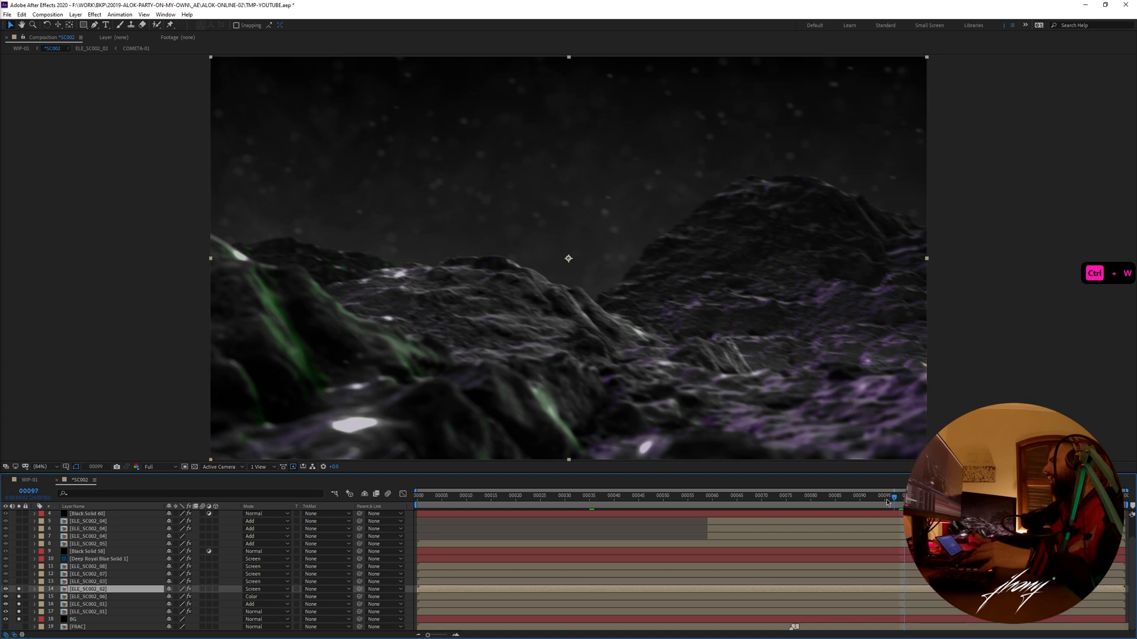
drag(892, 503, 879, 503)
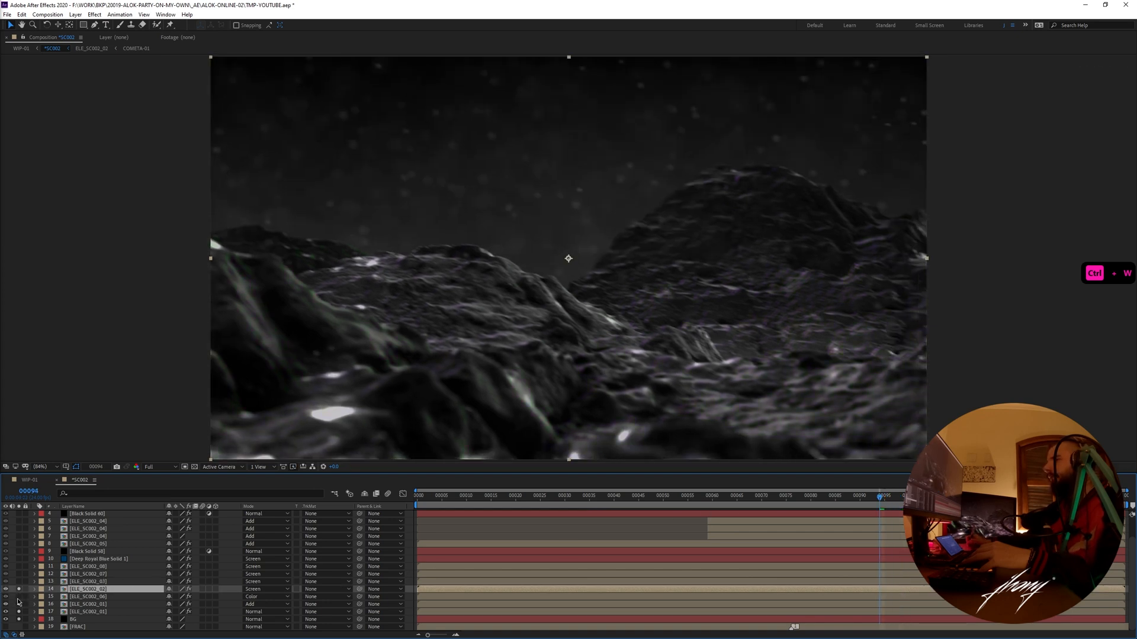
- Examine the green and purple lit terrain in ELE_SC002_06 up to frame 110, and return to *SC002 at frame 98
click(83, 598)
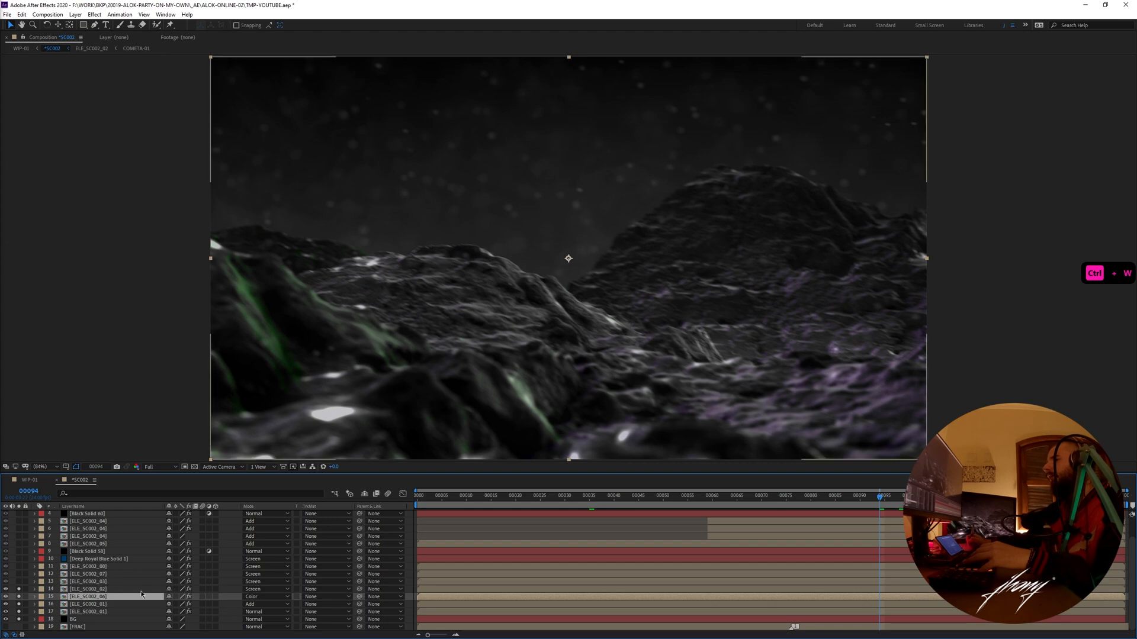
double_click(120, 598)
drag(677, 500, 944, 510)
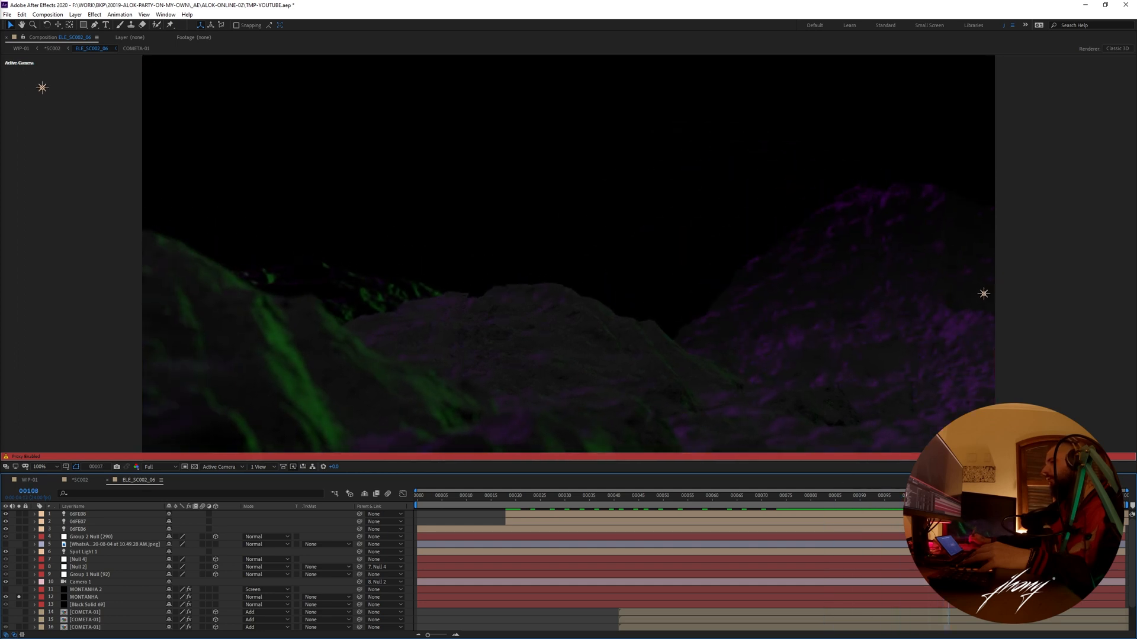
key(ctrl+w)
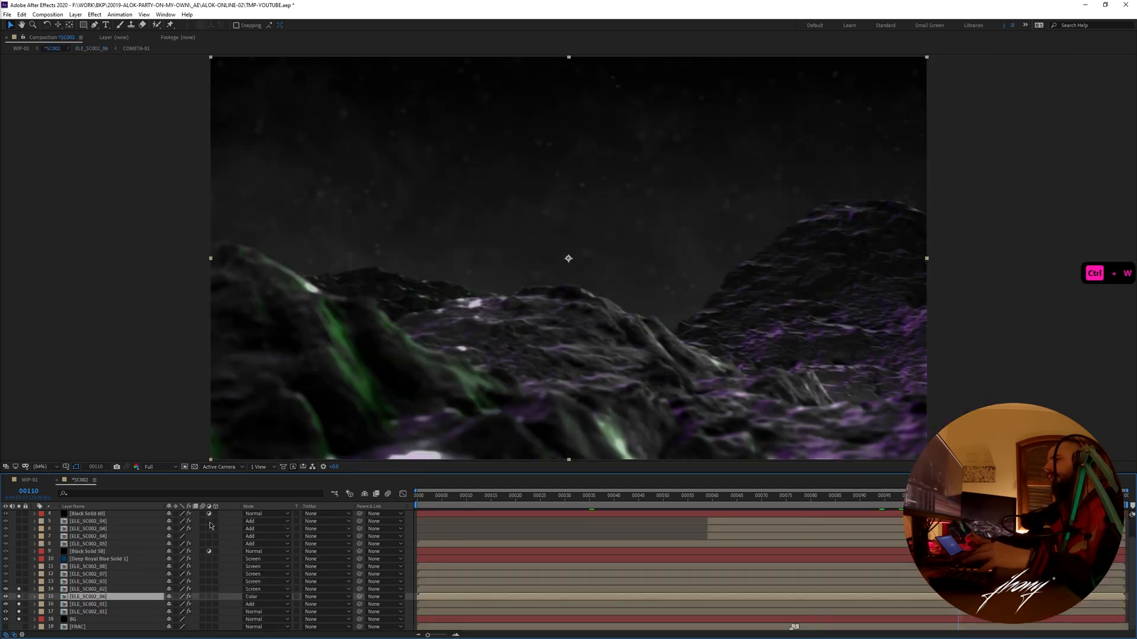
drag(965, 508, 894, 509)
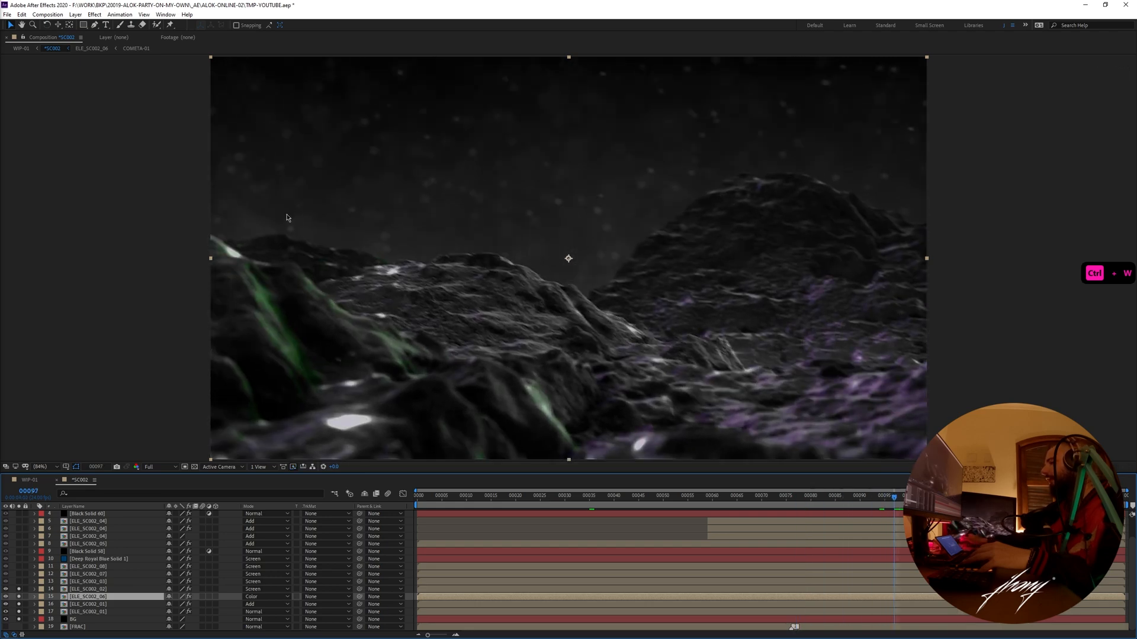
drag(894, 499, 899, 501)
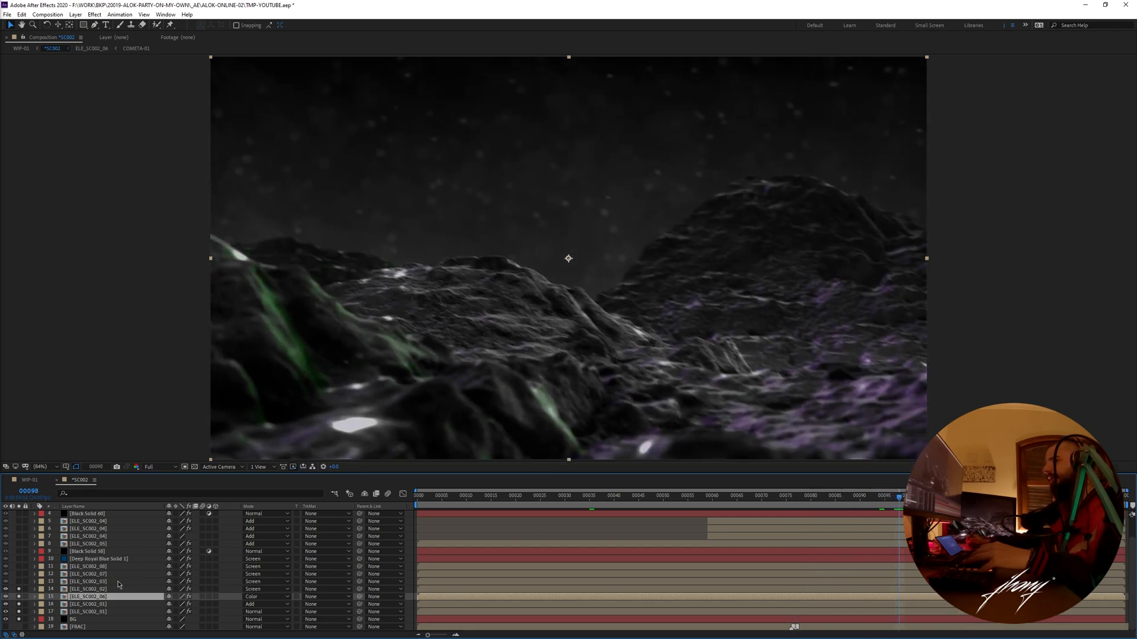
- Solo ELE_SC002_03 as well, scrub through its contents to frame 74, and return to *SC002
click(50, 590)
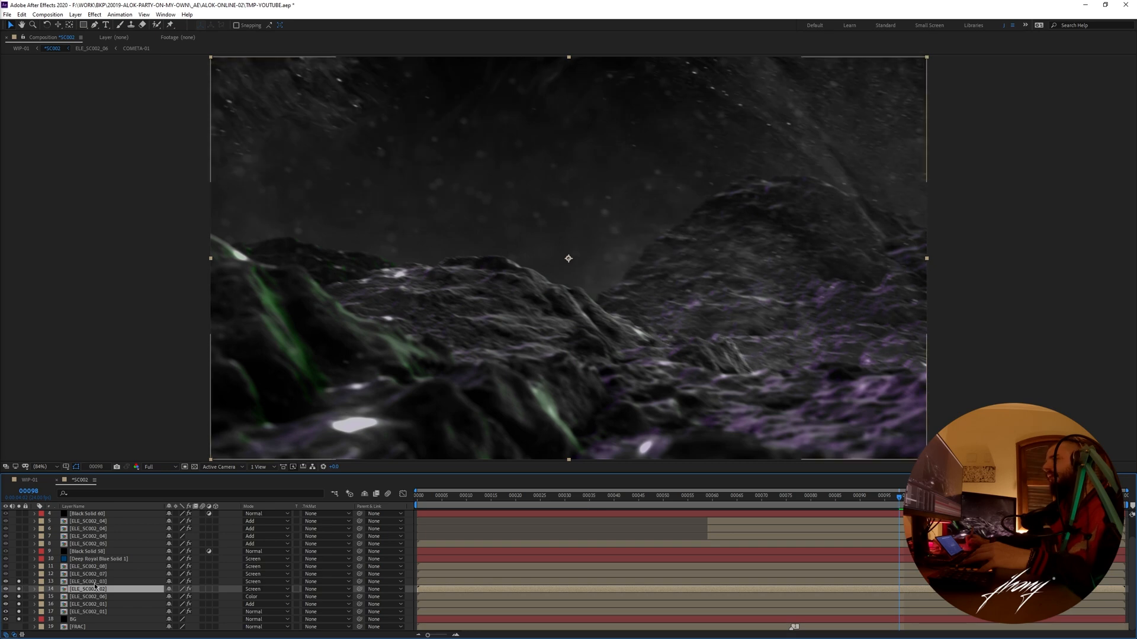
double_click(95, 582)
drag(609, 500, 783, 507)
key(ctrl+w)
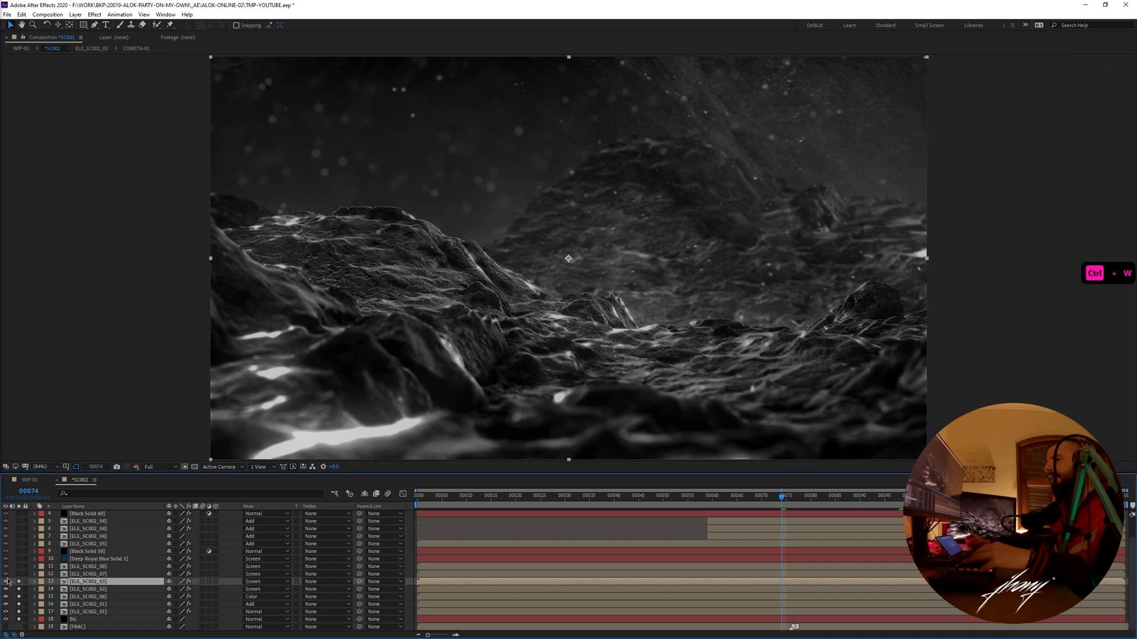
- Solo ELE_SC002_07 as well, scrub through its contents to frame 57, and return to *SC002
double_click(83, 574)
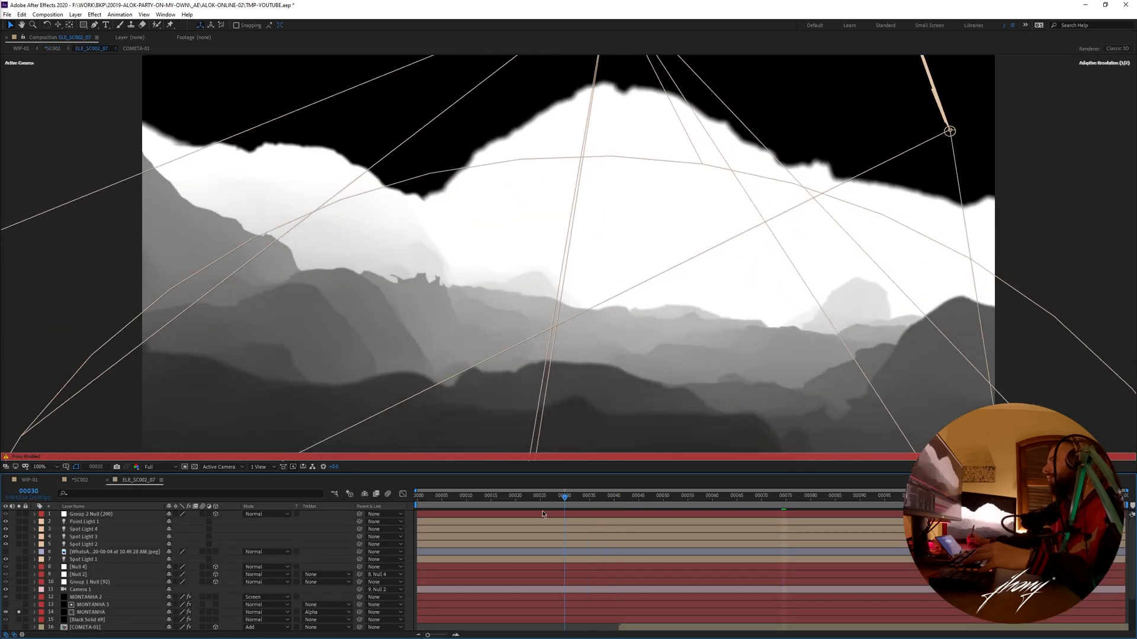
drag(542, 514, 697, 509)
key(ctrl+w)
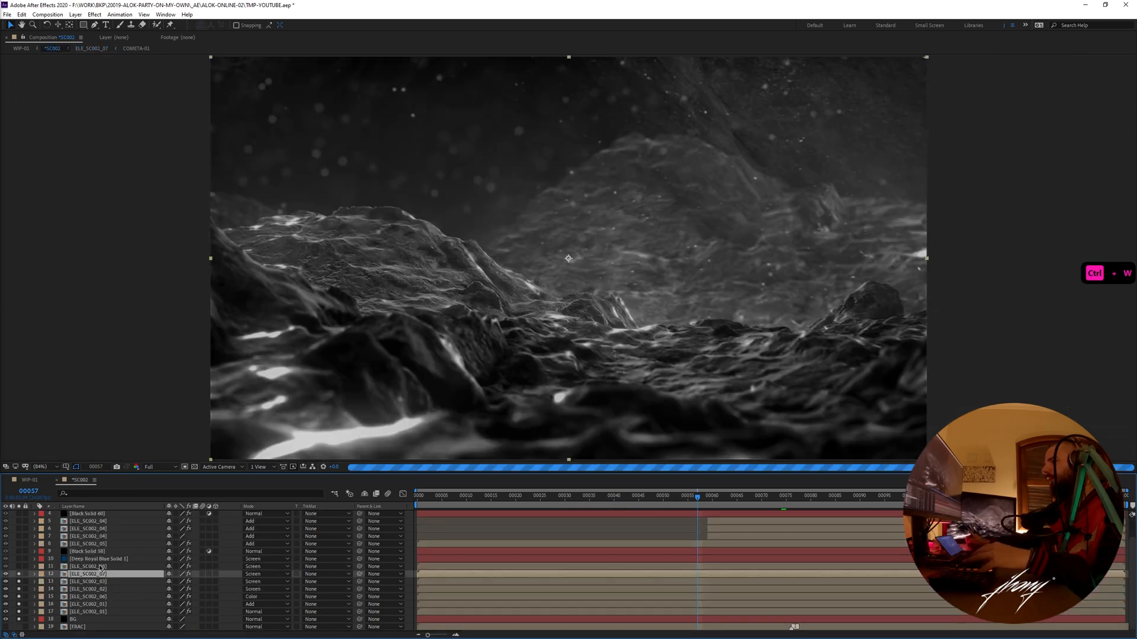
- Solo ELE_SC002_08, scrub through its particles and smoke past frame 119, and return to *SC002 at frame 49
click(107, 566)
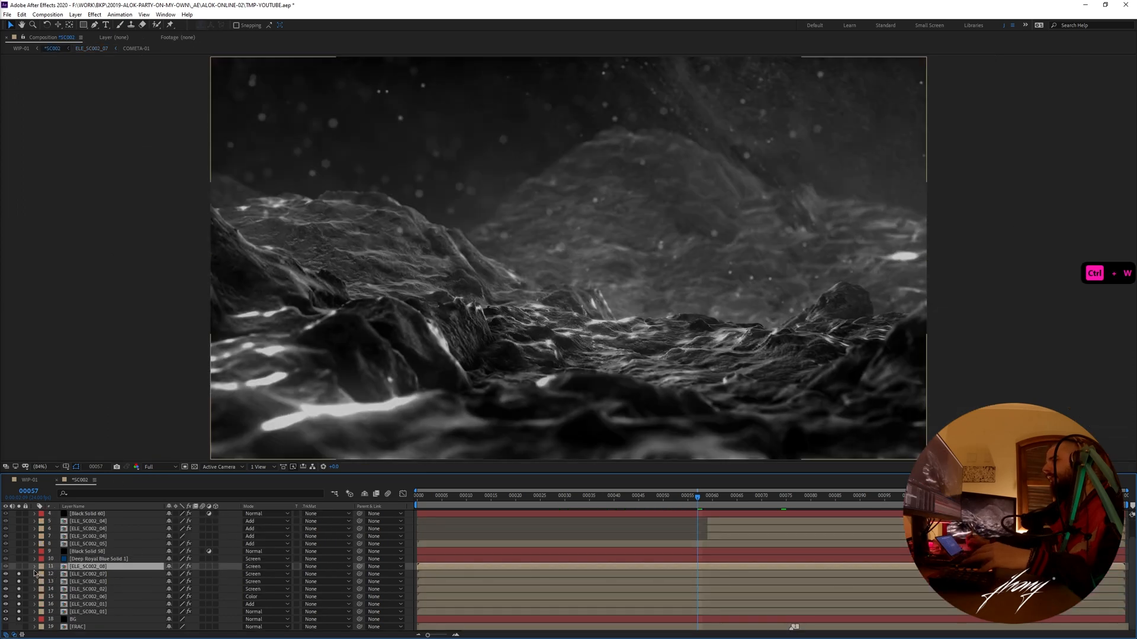
double_click(108, 568)
drag(523, 514, 1002, 511)
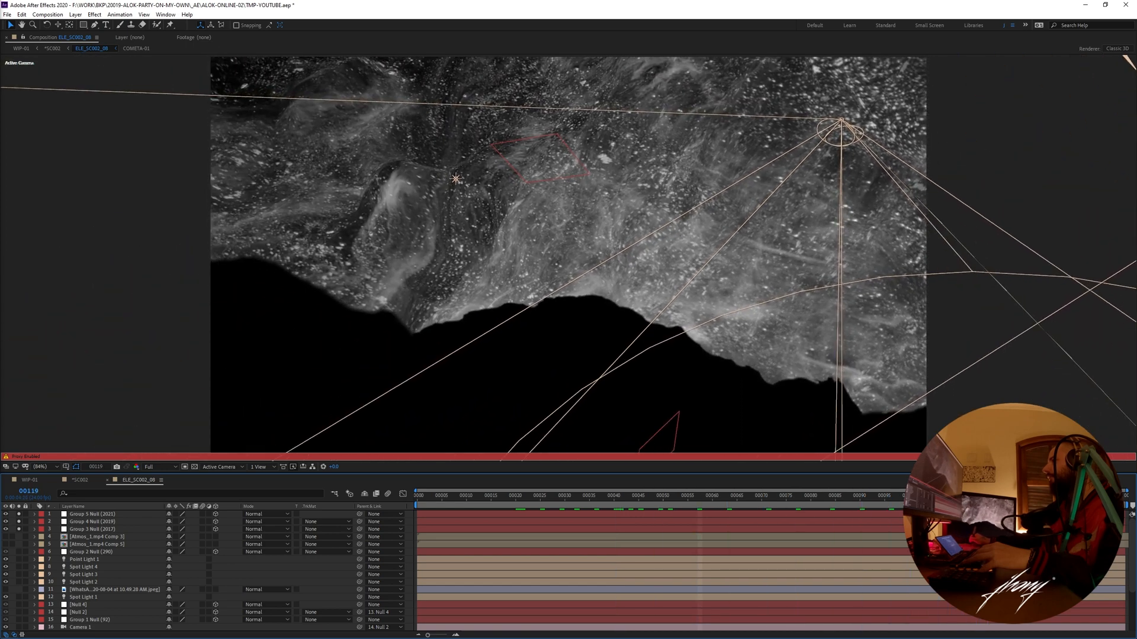
key(ctrl+w)
click(657, 497)
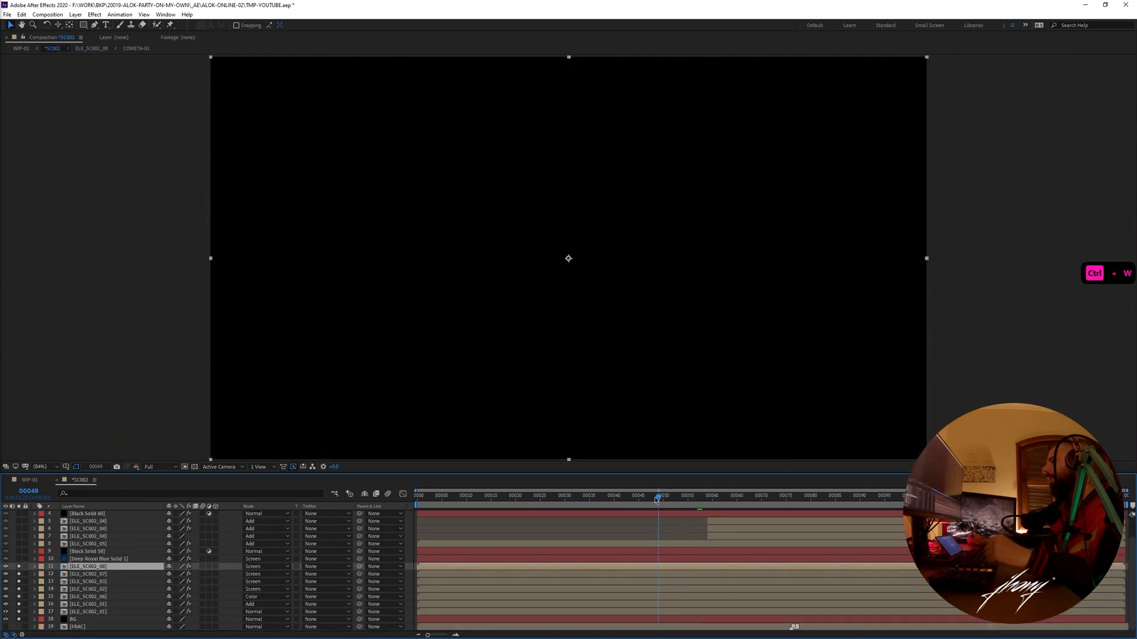
- Scrub and preview the soloed layer stack in *SC002 back and forth, ending at frame 71
drag(656, 501, 811, 503)
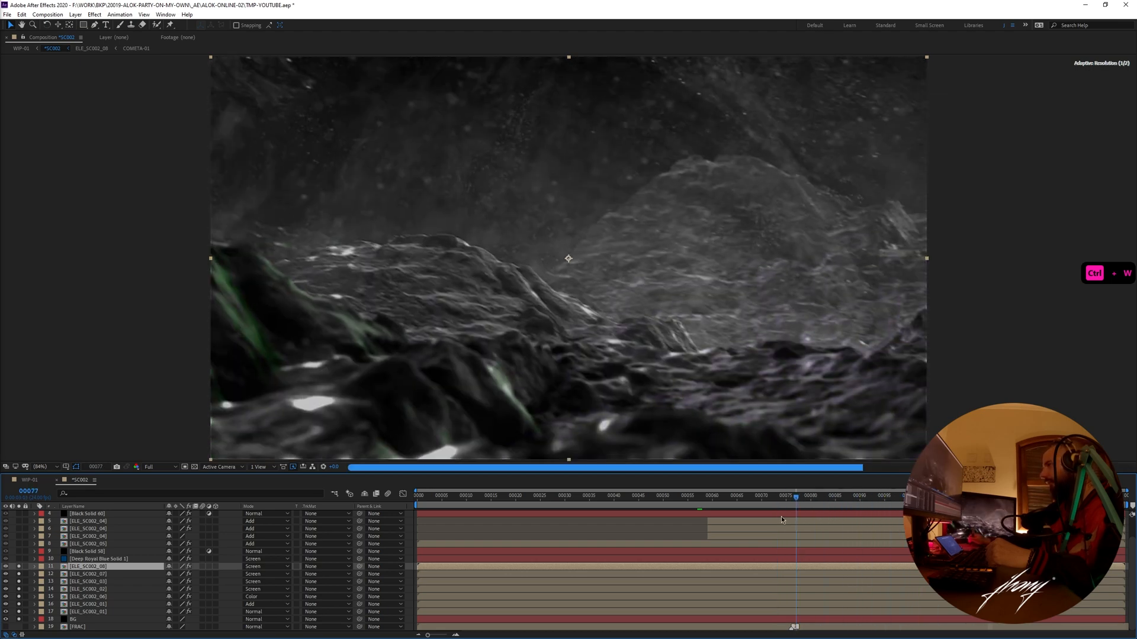
key(space)
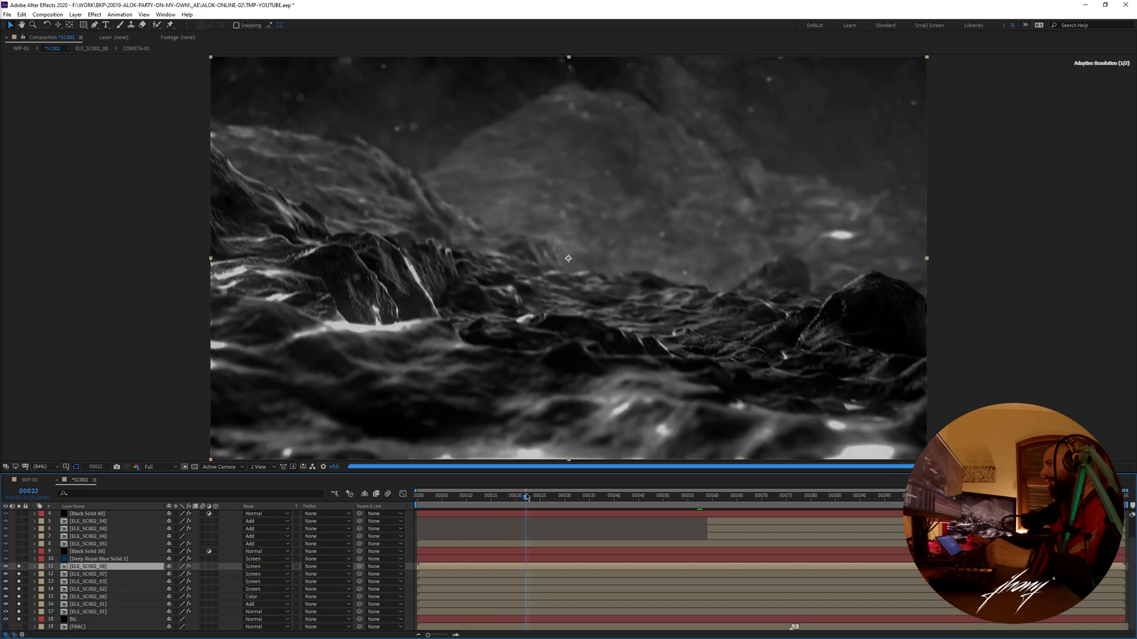
drag(525, 496, 611, 505)
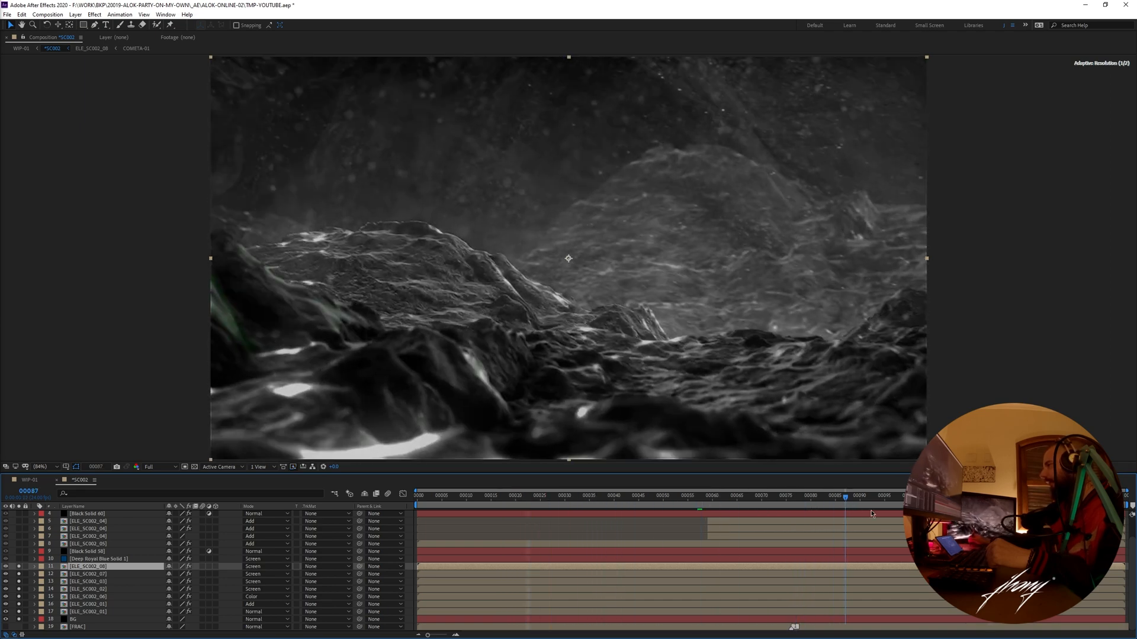
drag(938, 510, 718, 513)
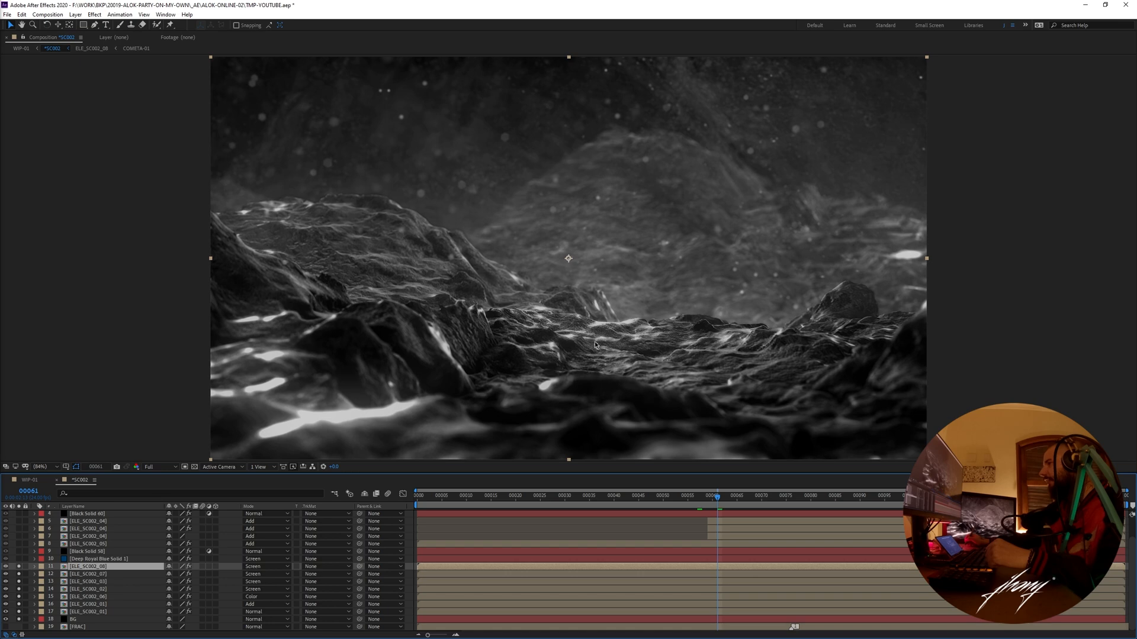
key(space)
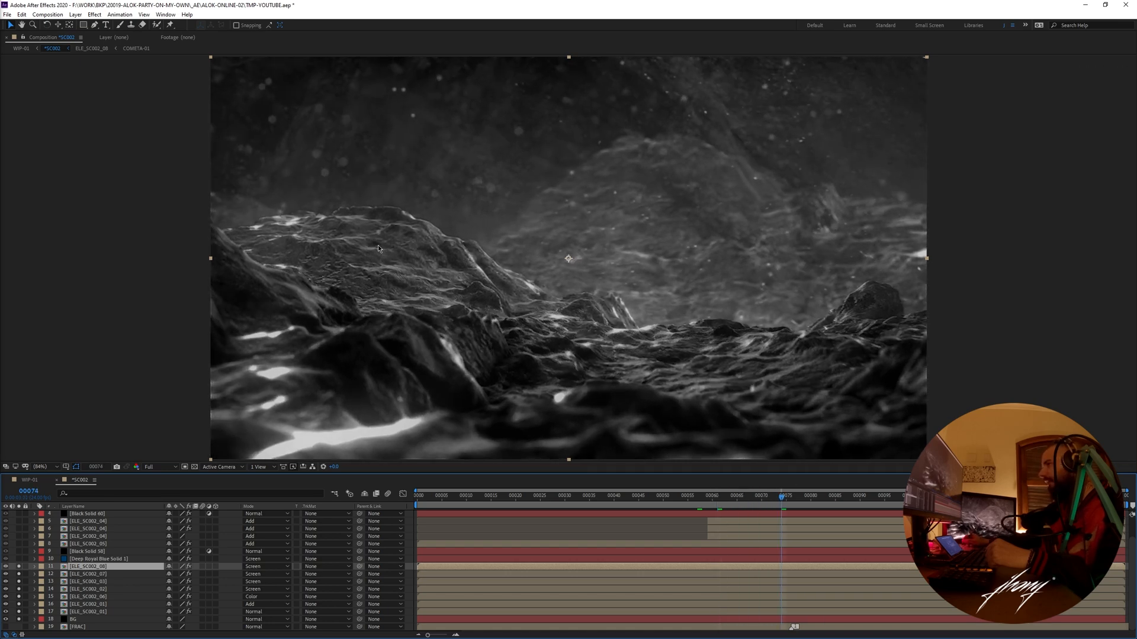
click(770, 496)
- Solo Deep Royal Blue Solid 1 and Black Solid 58 as well to check their tint on the terrain
click(89, 560)
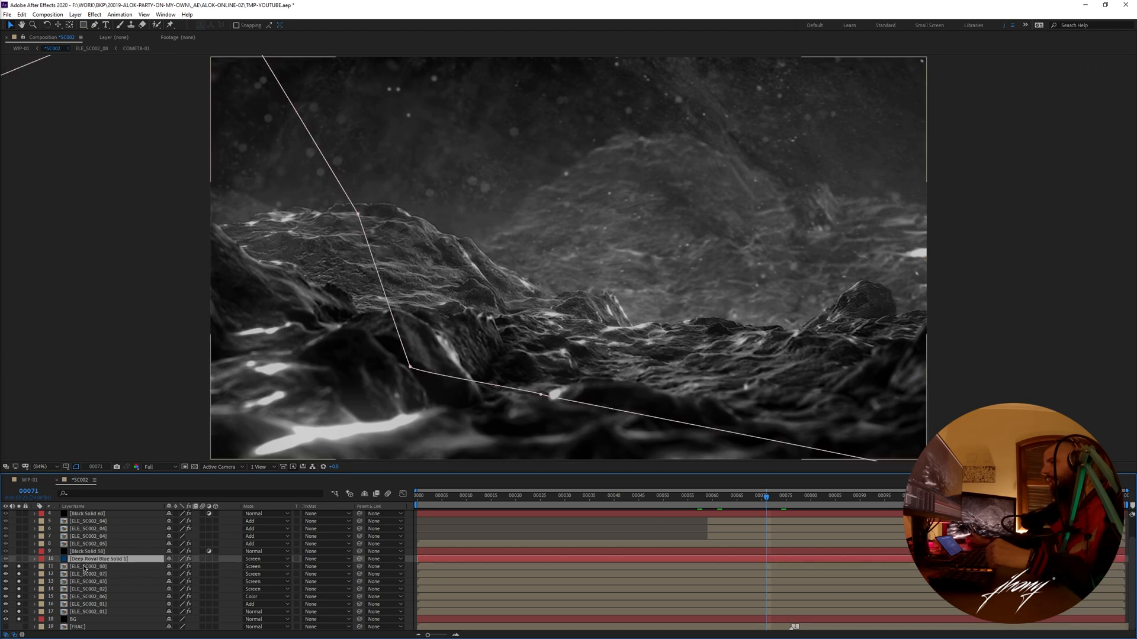
click(19, 559)
click(20, 559)
click(21, 560)
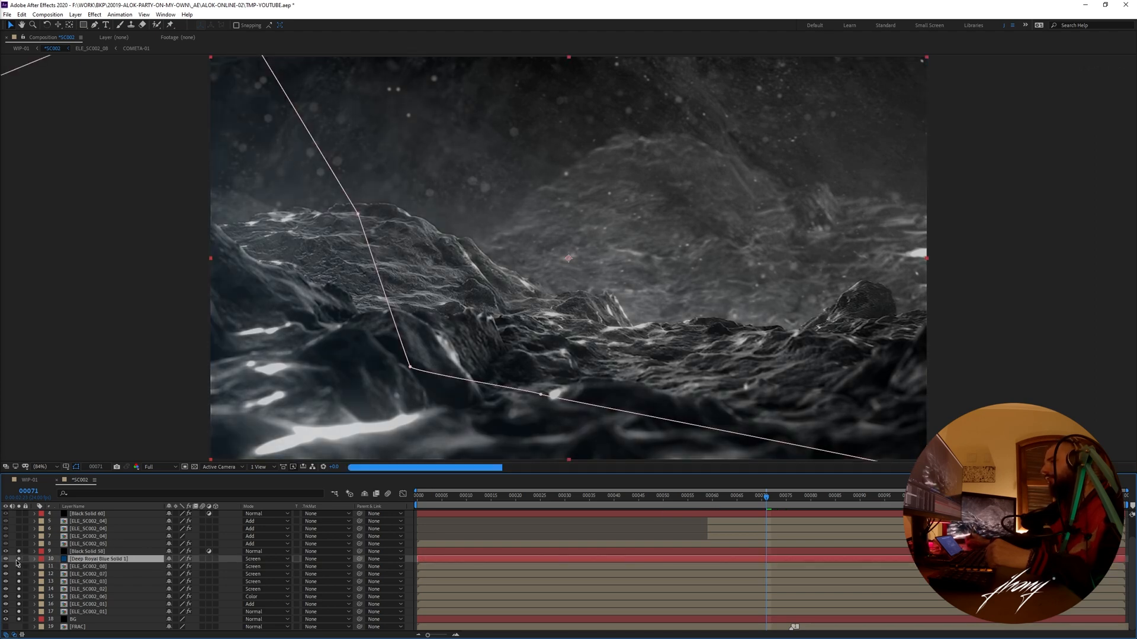
click(141, 552)
- Turn off solo for all *SC002 layers and preview the complete scene up to frame 100 with ELE_SC002_05 selected
click(89, 544)
scroll(77, 568, up, 1)
key(ctrl+a)
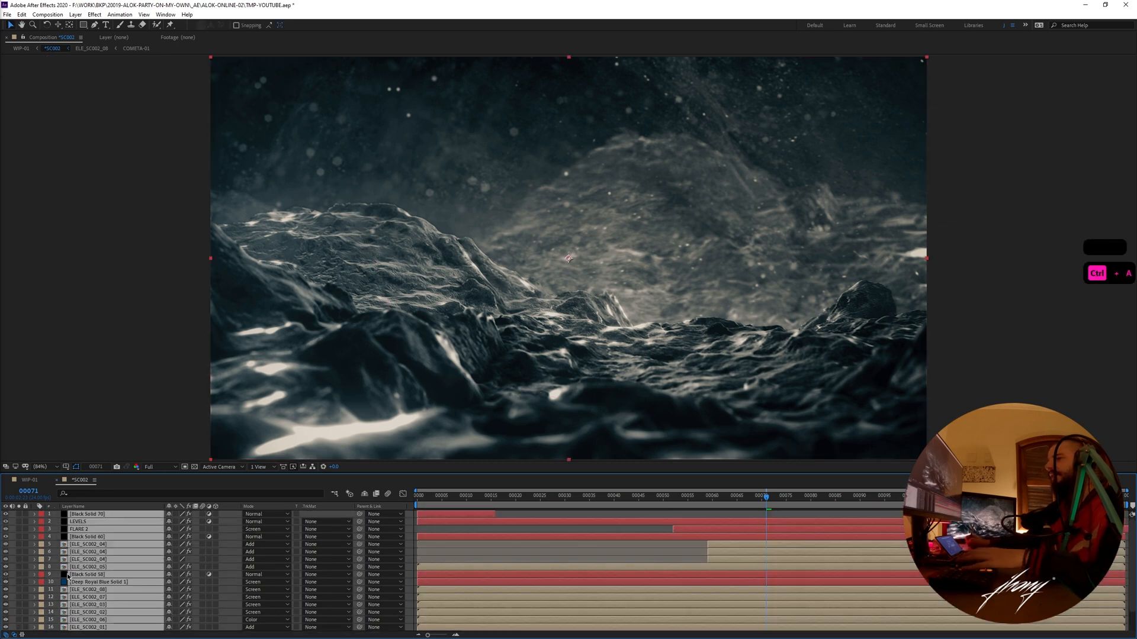
click(20, 576)
key(F2)
click(91, 568)
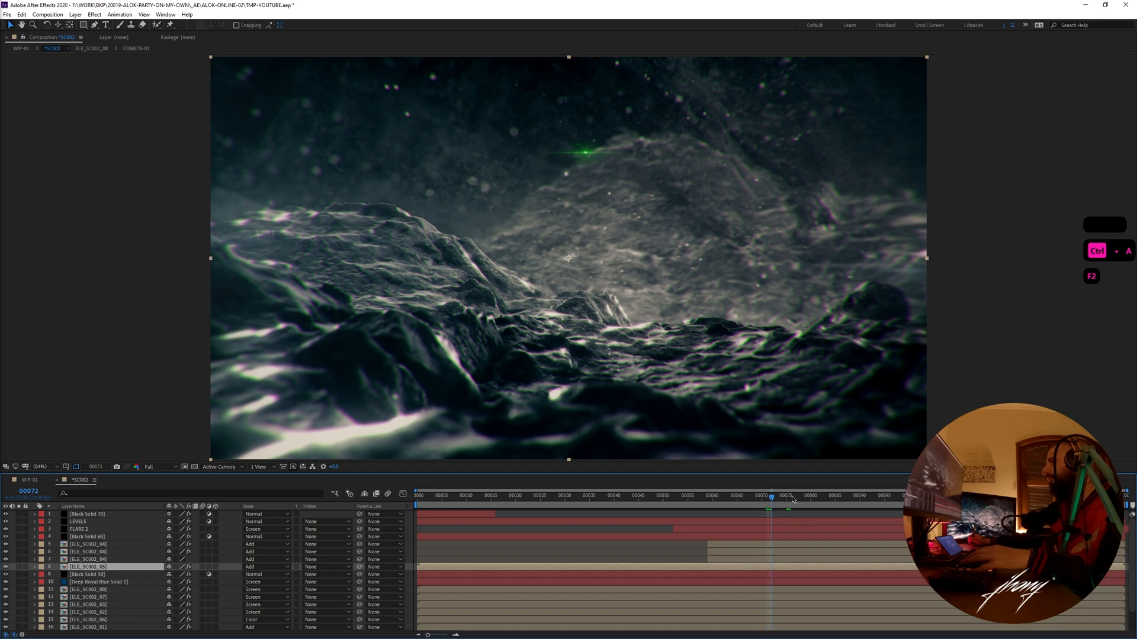
key(space)
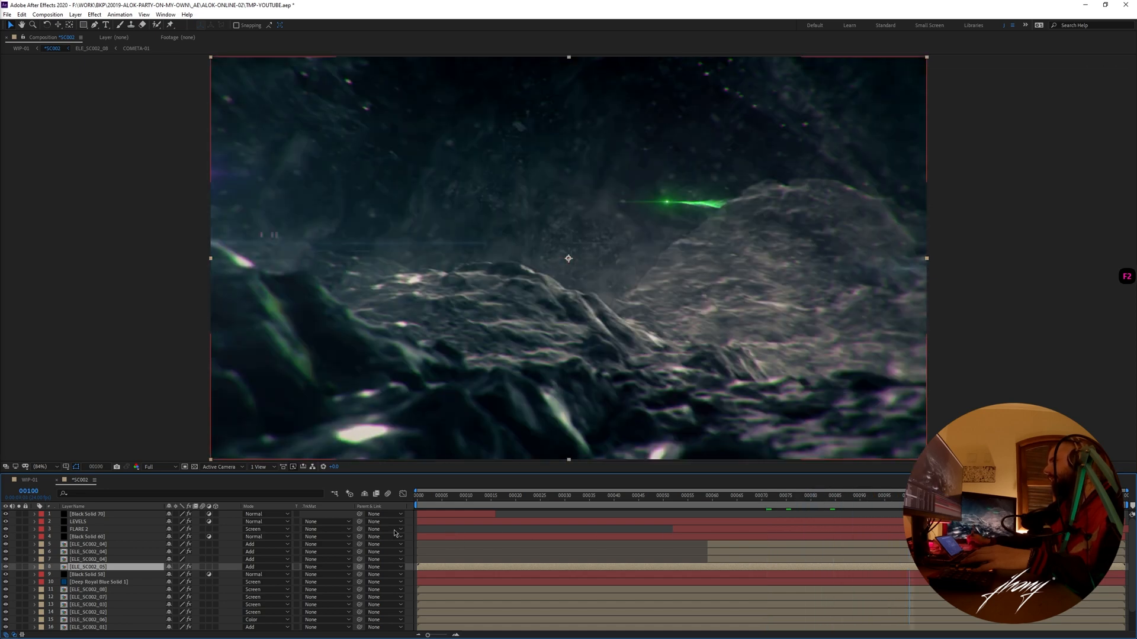
- Examine the purple and green flares in ELE_SC002_05 up to frame 121, and toggle the layer's solo on and off in *SC002
double_click(105, 569)
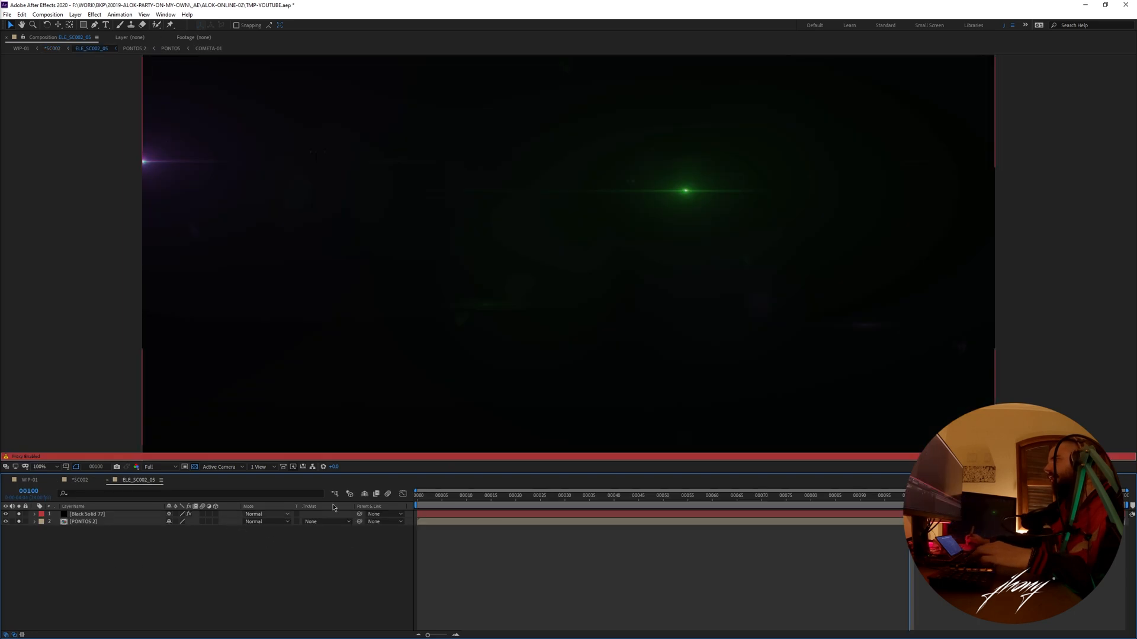
drag(594, 501, 511, 501)
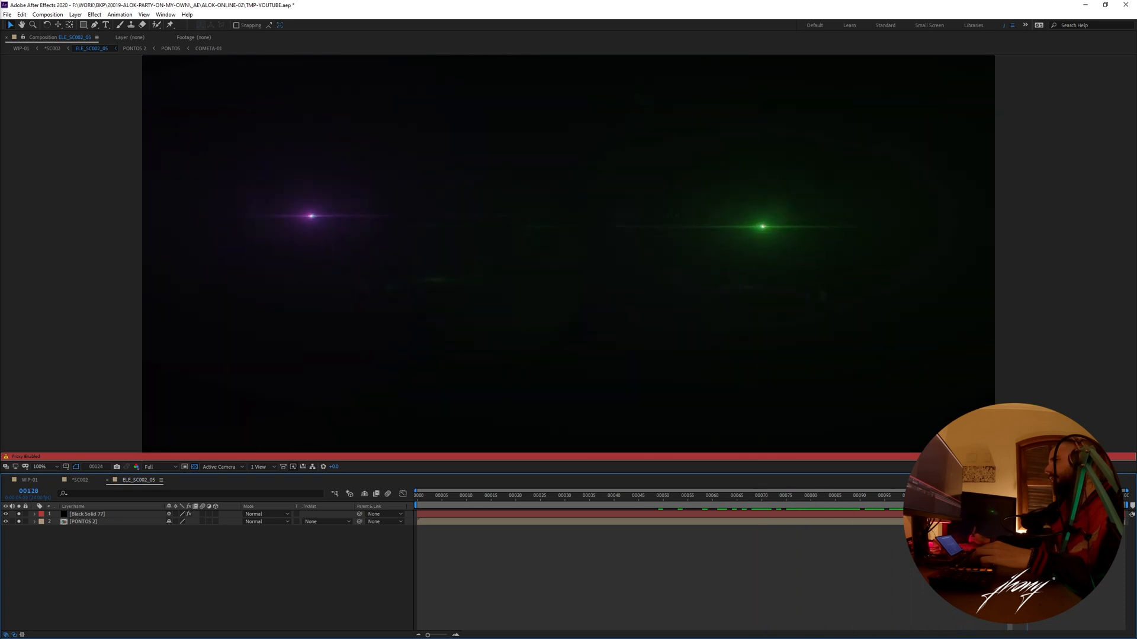
key(ctrl+w)
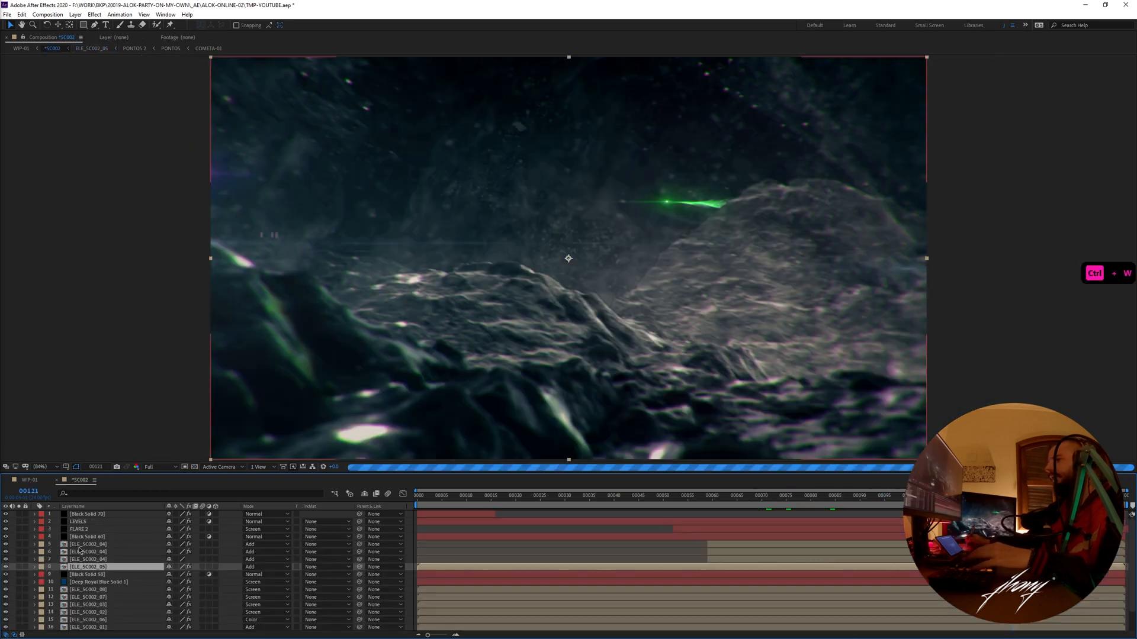
click(19, 566)
click(19, 566)
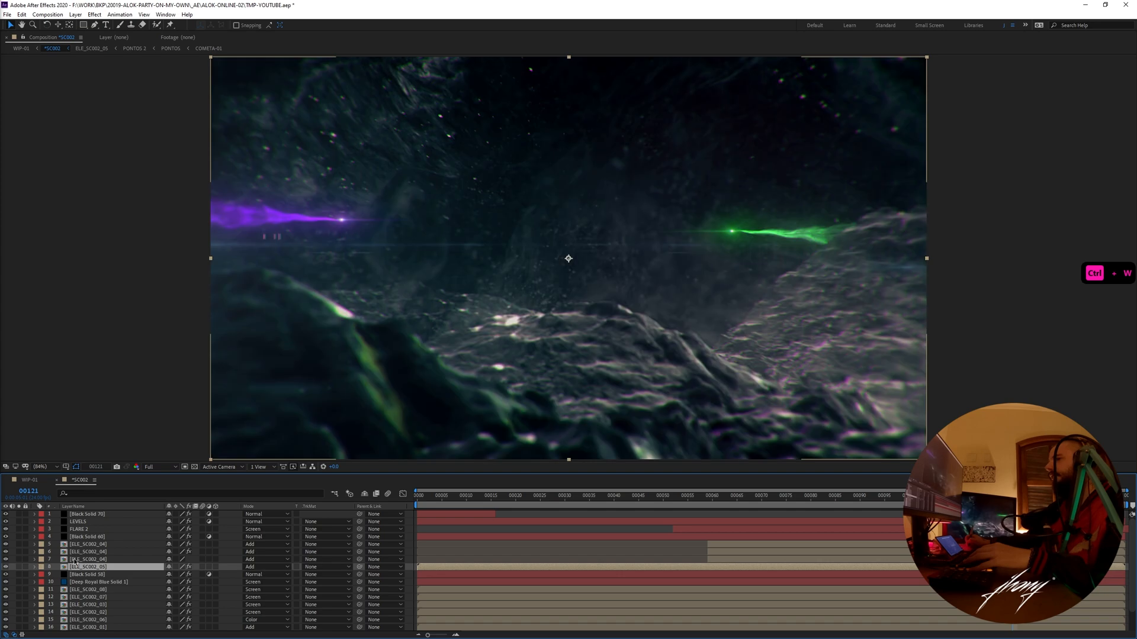
- Open the ELE_SC002_04 layers, scrub through their comet trails to frame 115, and return to *SC002
double_click(76, 566)
drag(622, 503, 987, 505)
key(ctrl+w)
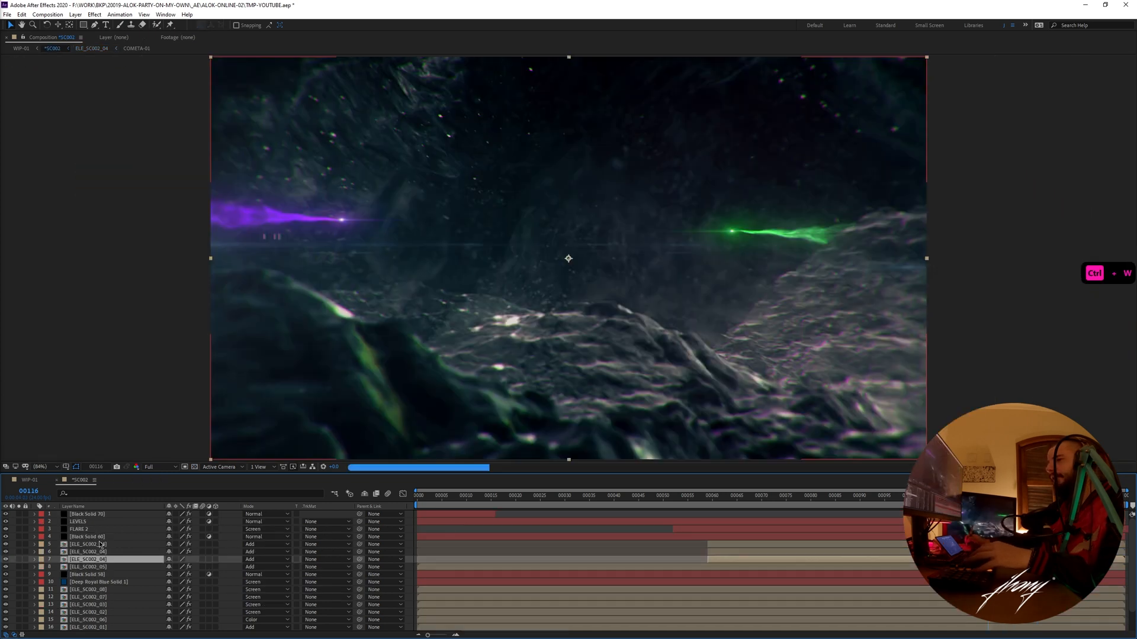
double_click(89, 559)
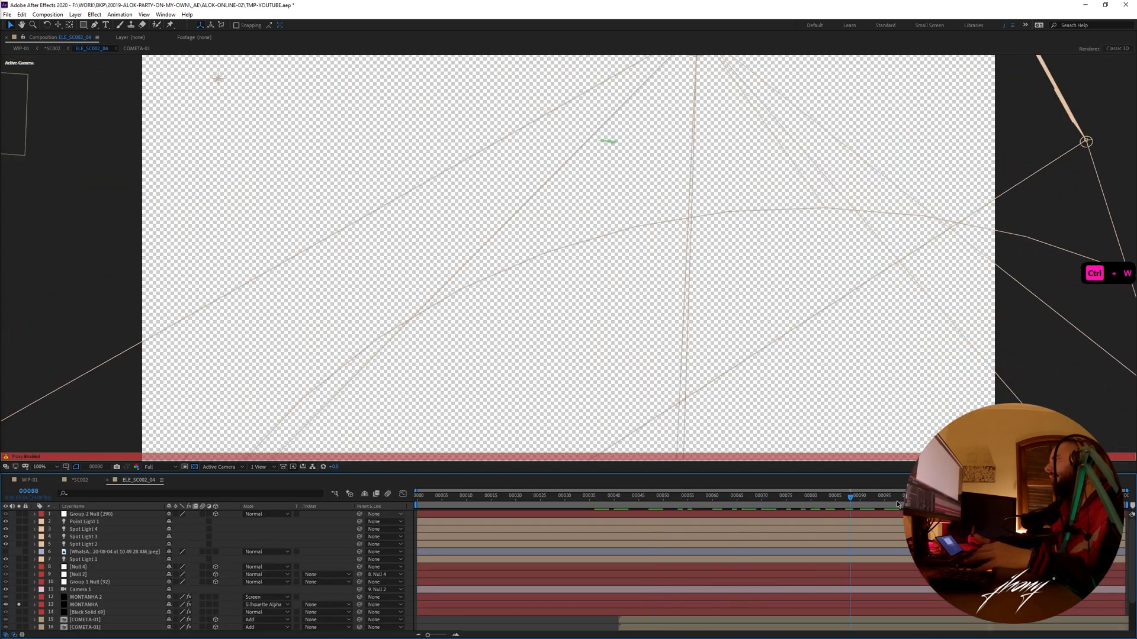
key(ctrl+w)
- Select the topmost ELE_SC002_04 layer and preview the complete *SC002 scene from around frame 45 to 55
click(127, 542)
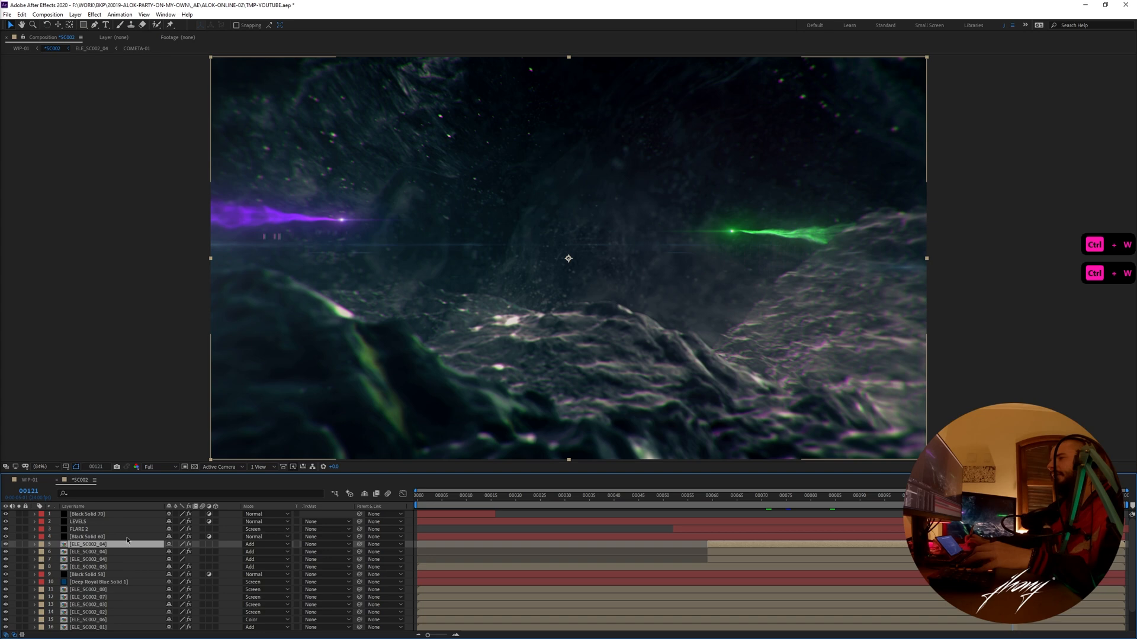
right_click(81, 482)
click(120, 328)
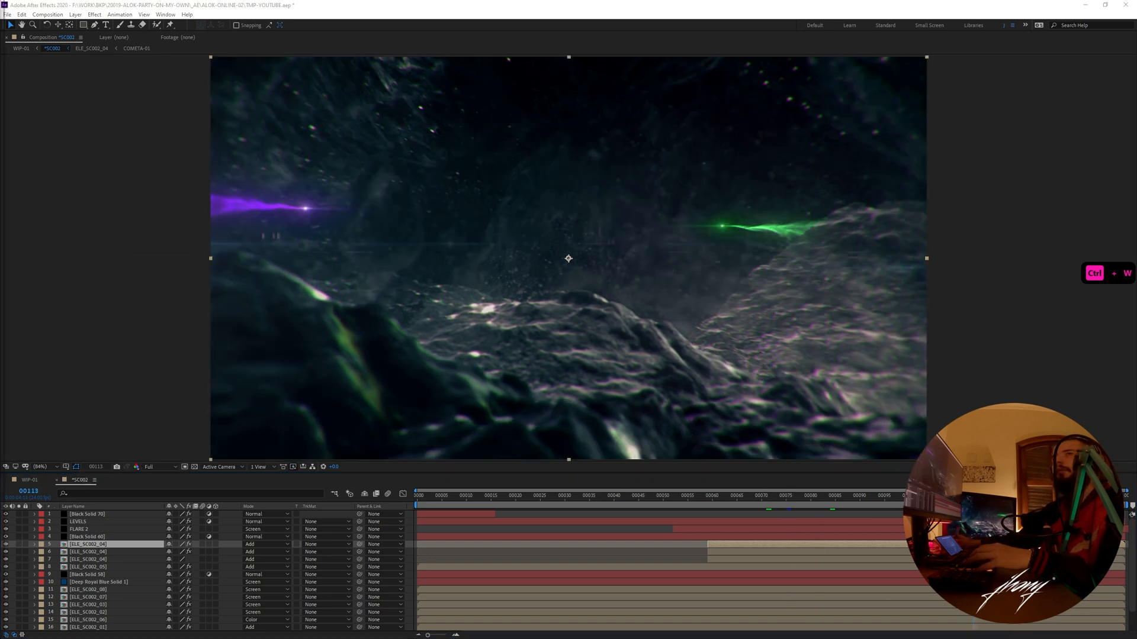
click(628, 497)
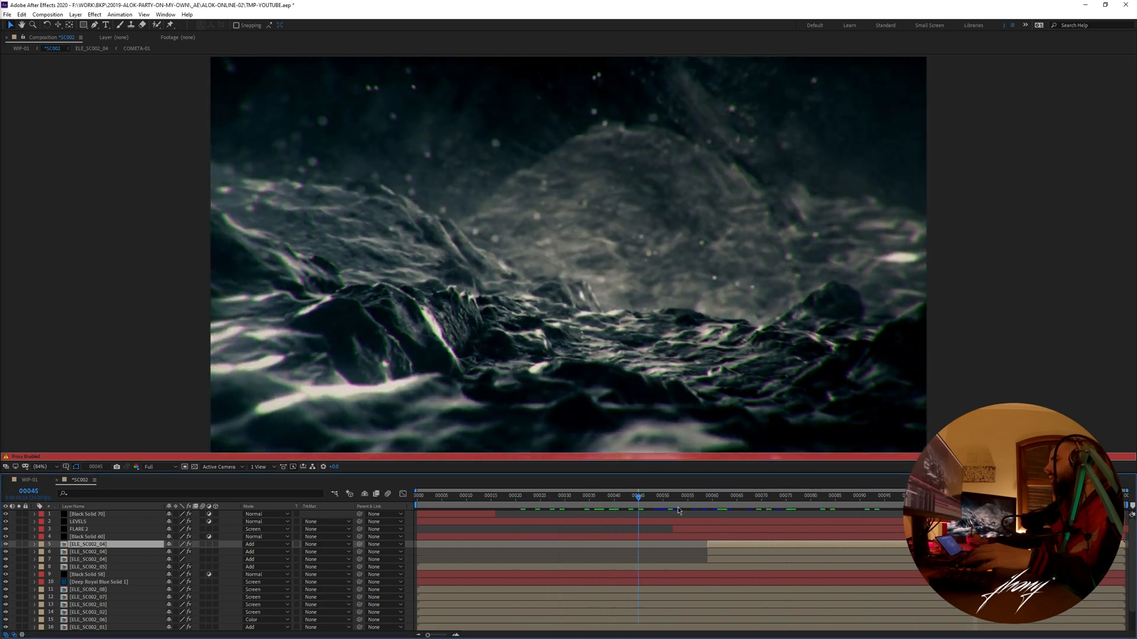
key(space)
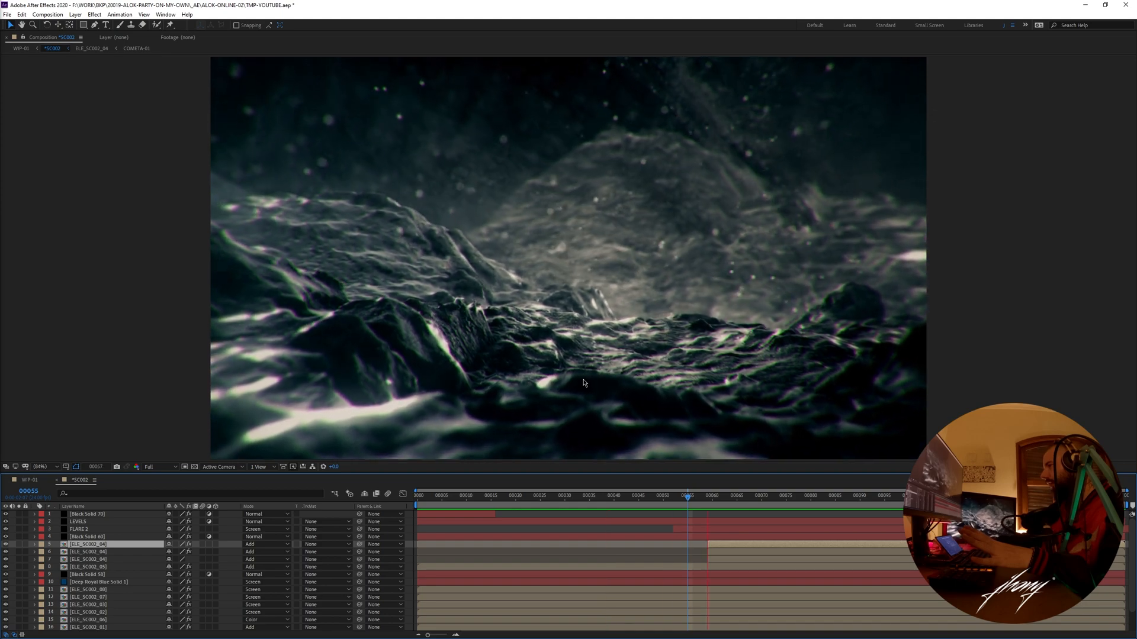
- Scrub *SC002 to frame 73, return to WIP-01, and select the *SC012 layer at frame 318
drag(703, 502, 787, 504)
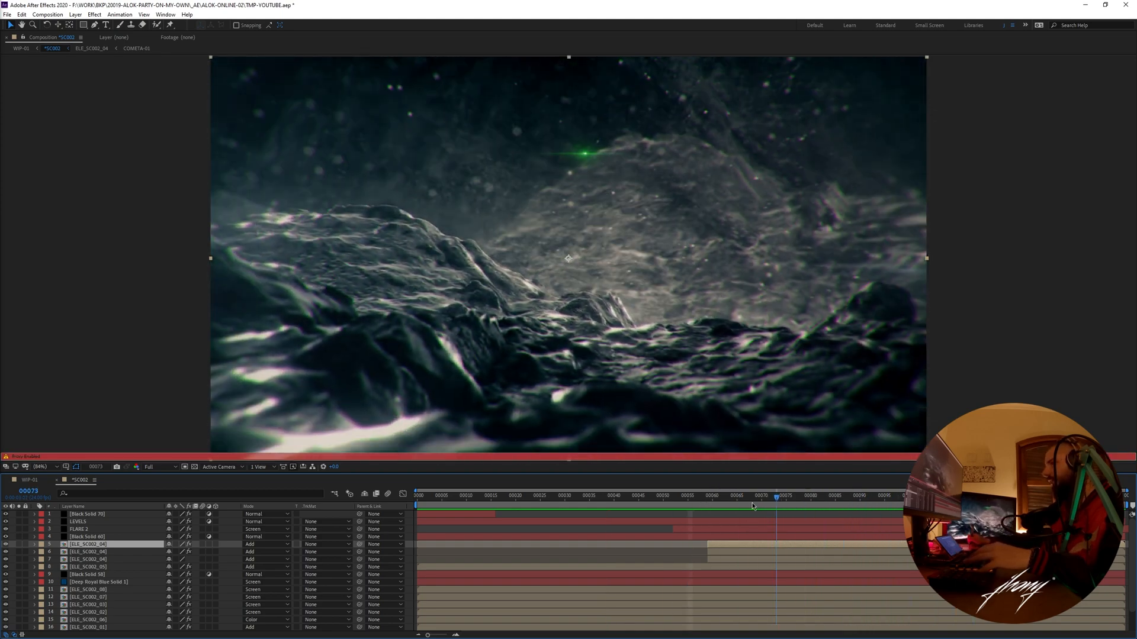
key(ctrl+w)
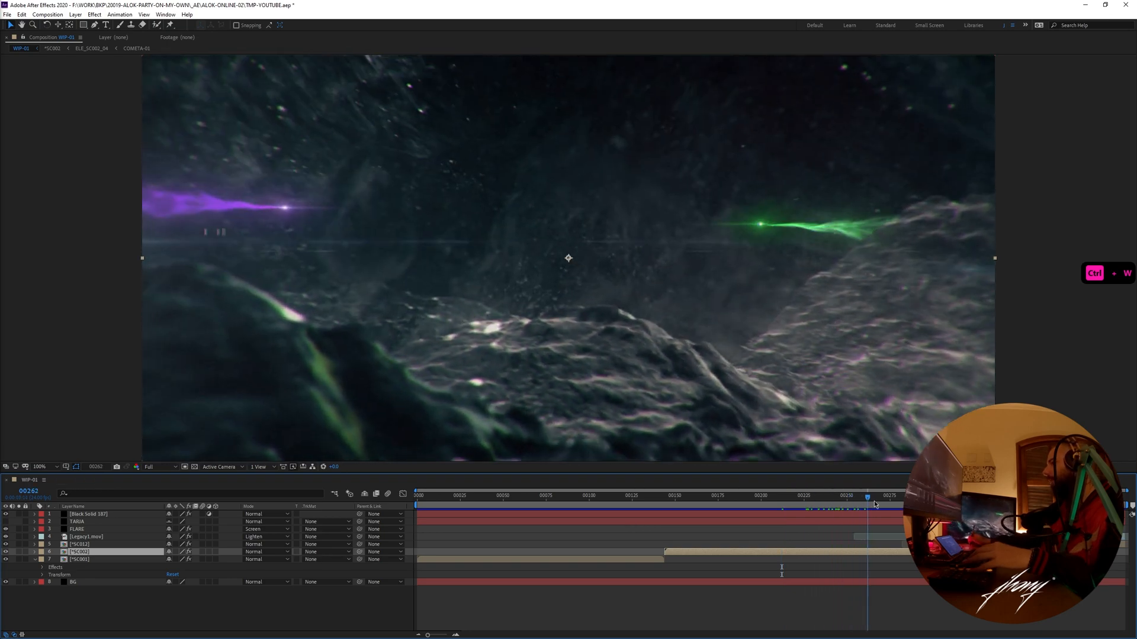
drag(875, 504, 916, 503)
click(34, 559)
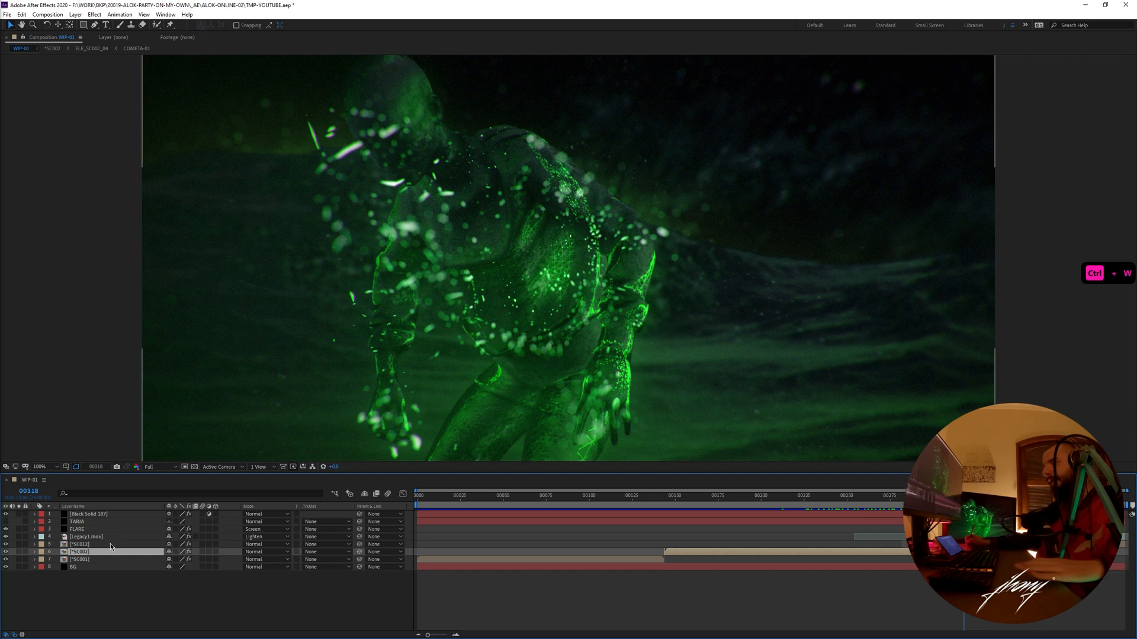
click(111, 544)
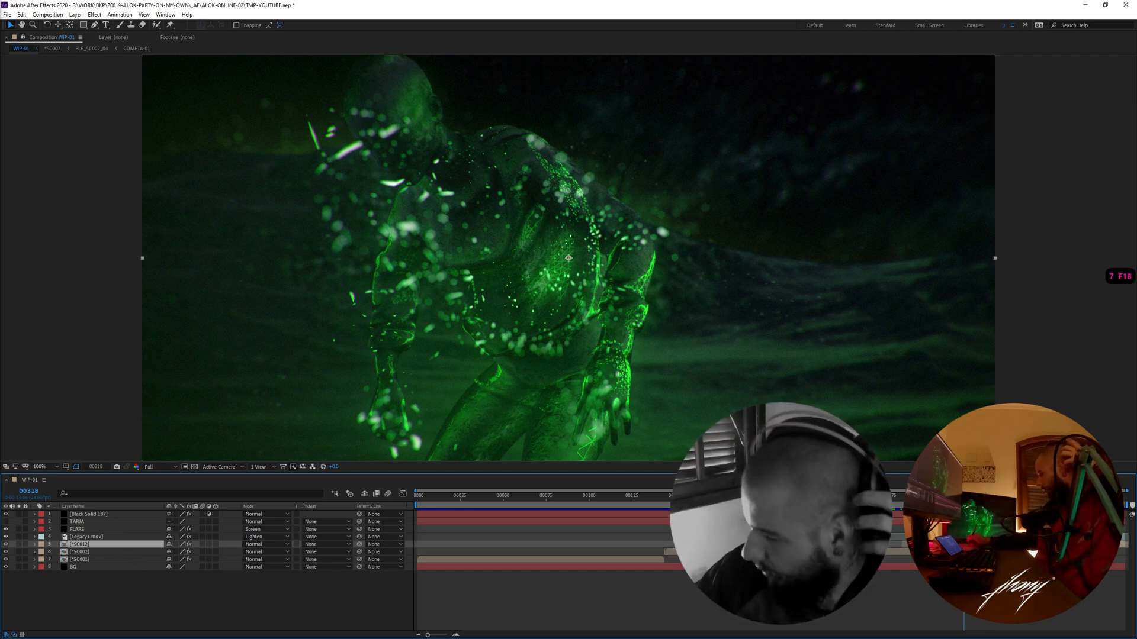
- Move WIP-01 to frame 338 and adjust the viewer's height to examine the glowing green figure
drag(964, 495, 999, 496)
click(5, 514)
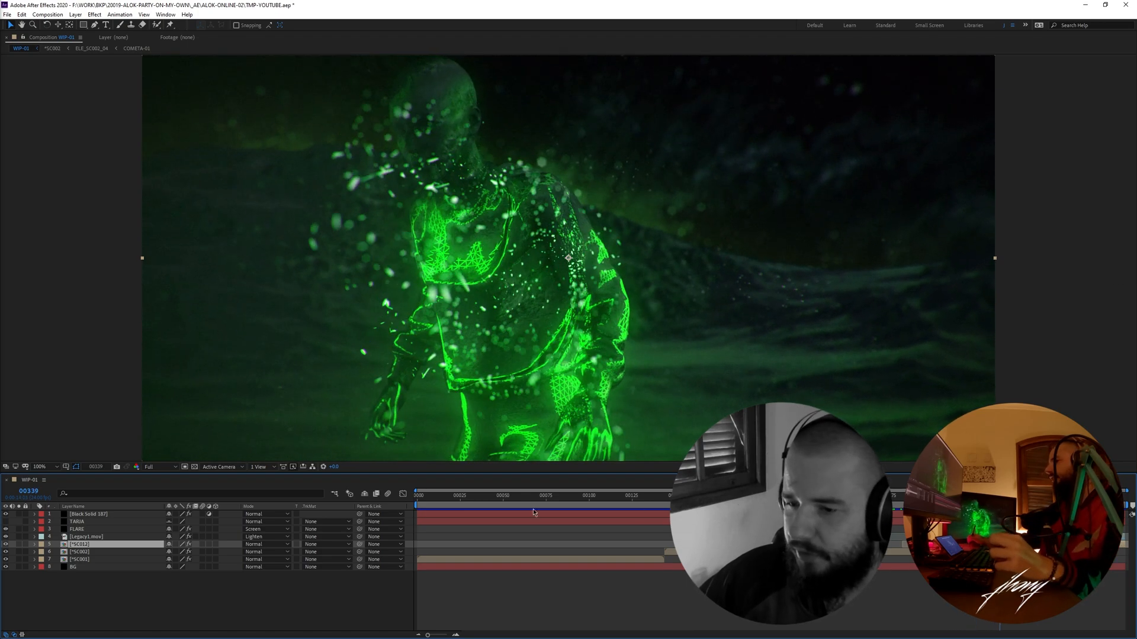
click(162, 602)
drag(140, 473, 140, 545)
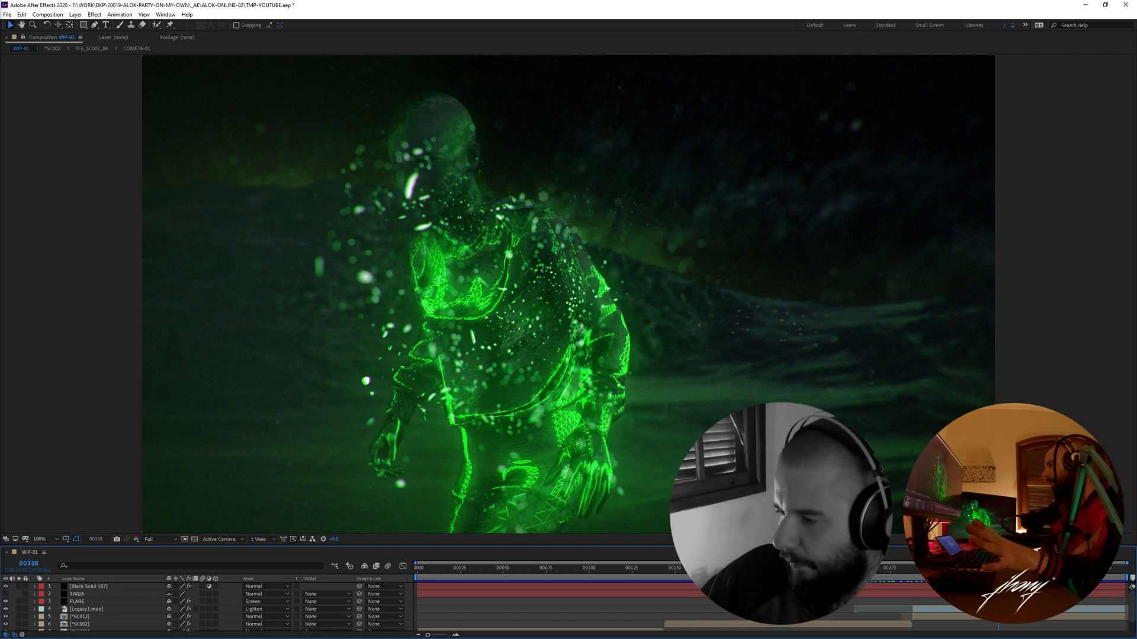
drag(533, 546, 533, 479)
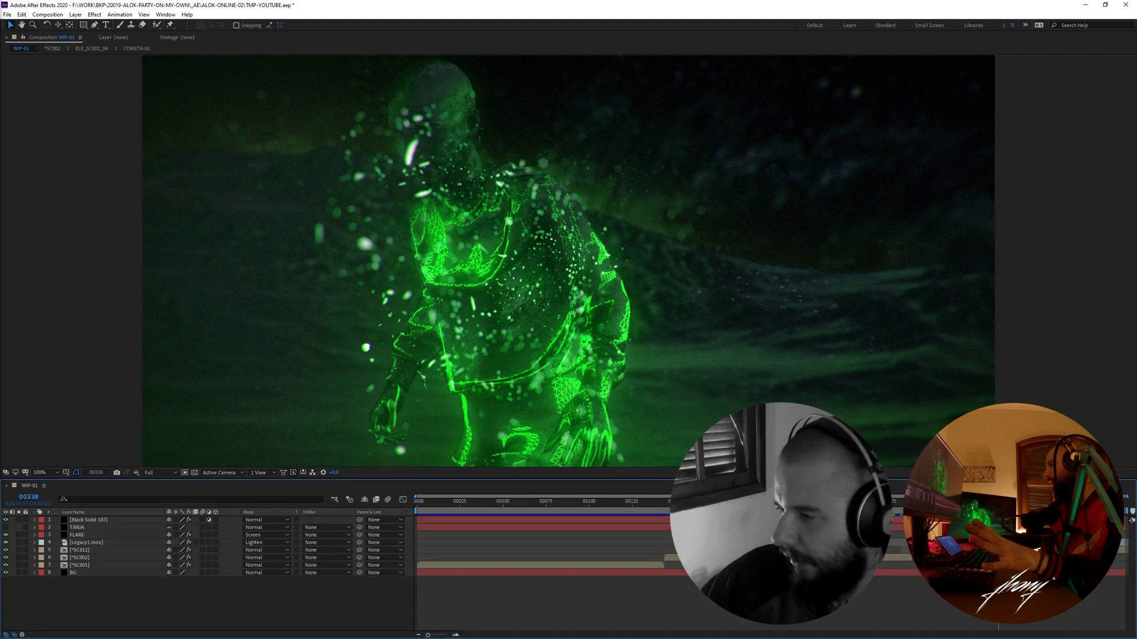
- Preview the green figure in WIP-01 up to frame 354 and open the *SC012 composition
key(space)
double_click(231, 550)
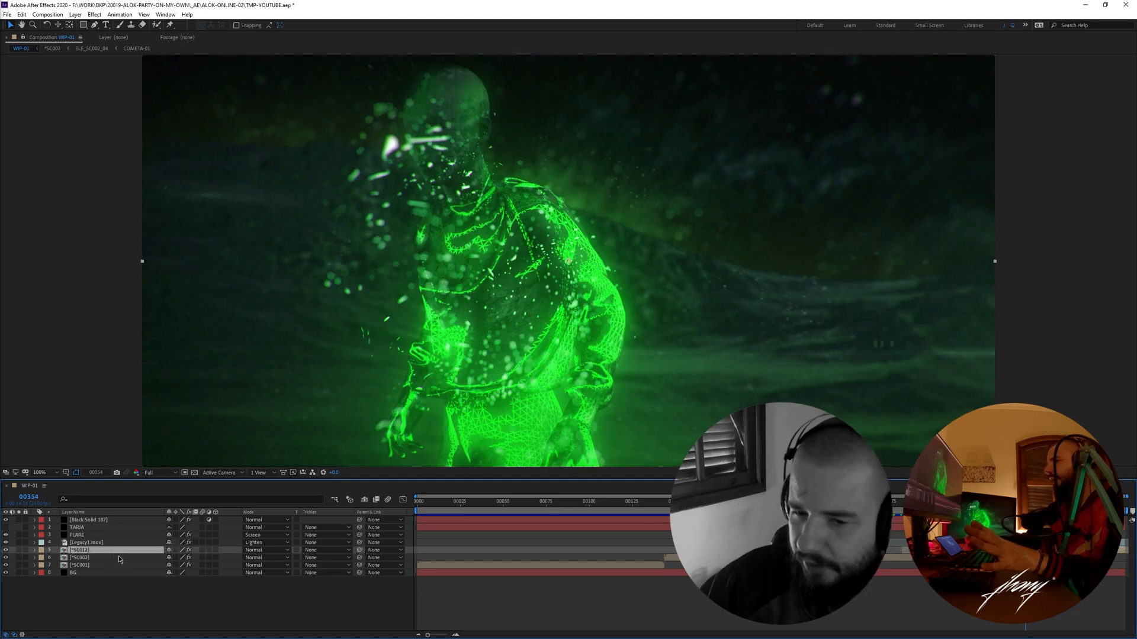
key(space)
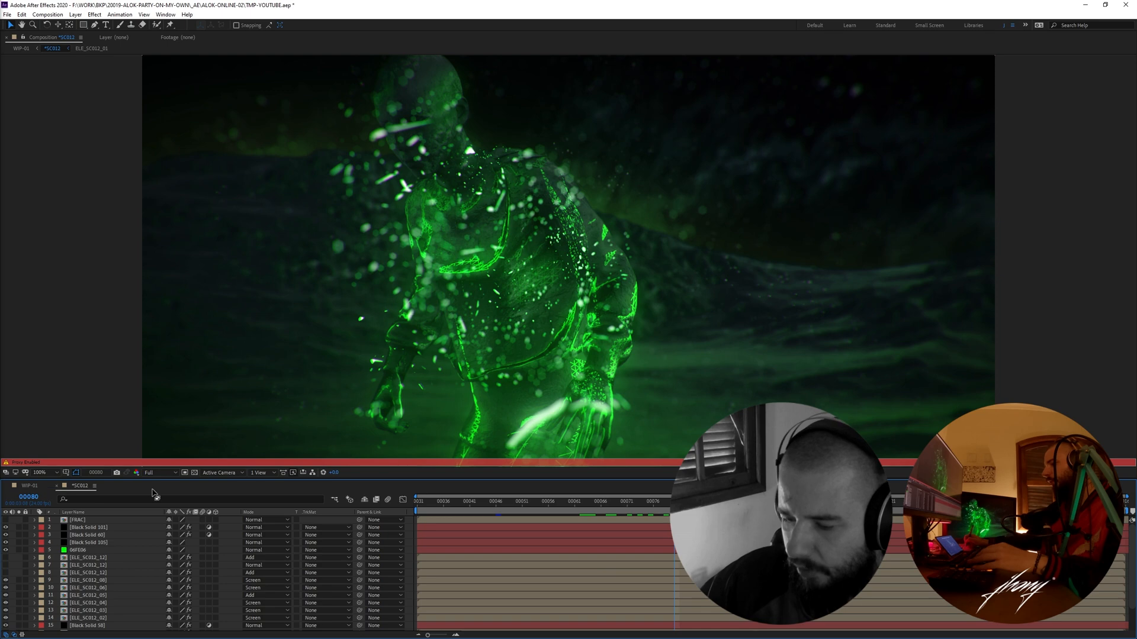
- Scrub the complete *SC012 scene between frames 75 and 93 to examine the figure's glow and particles, ending at frame 78
key(F18)
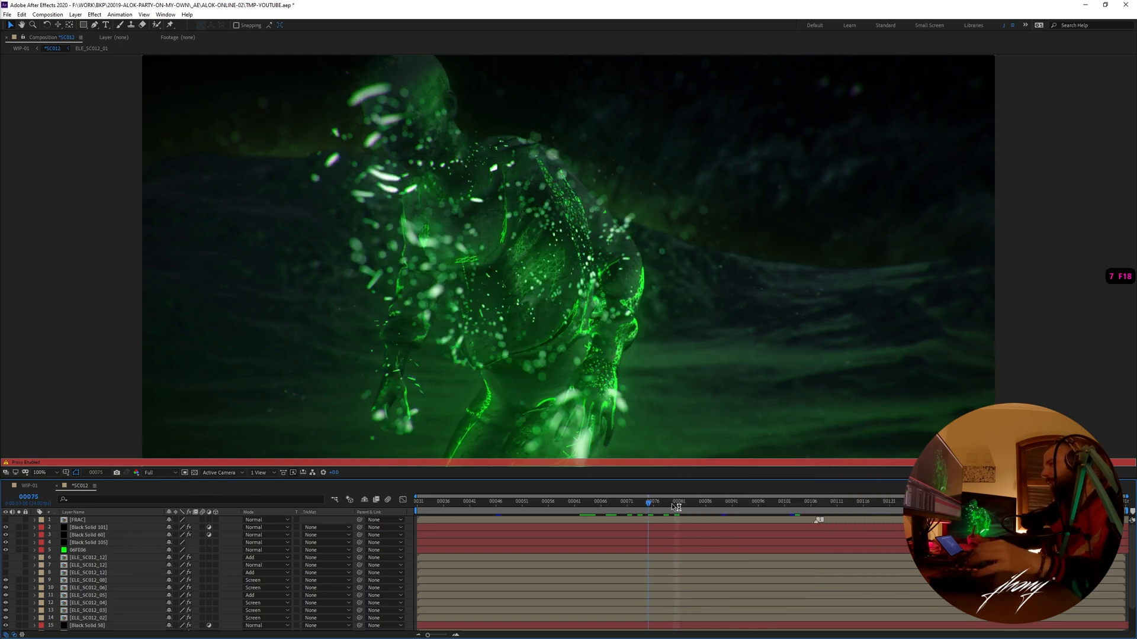
click(94, 485)
click(118, 331)
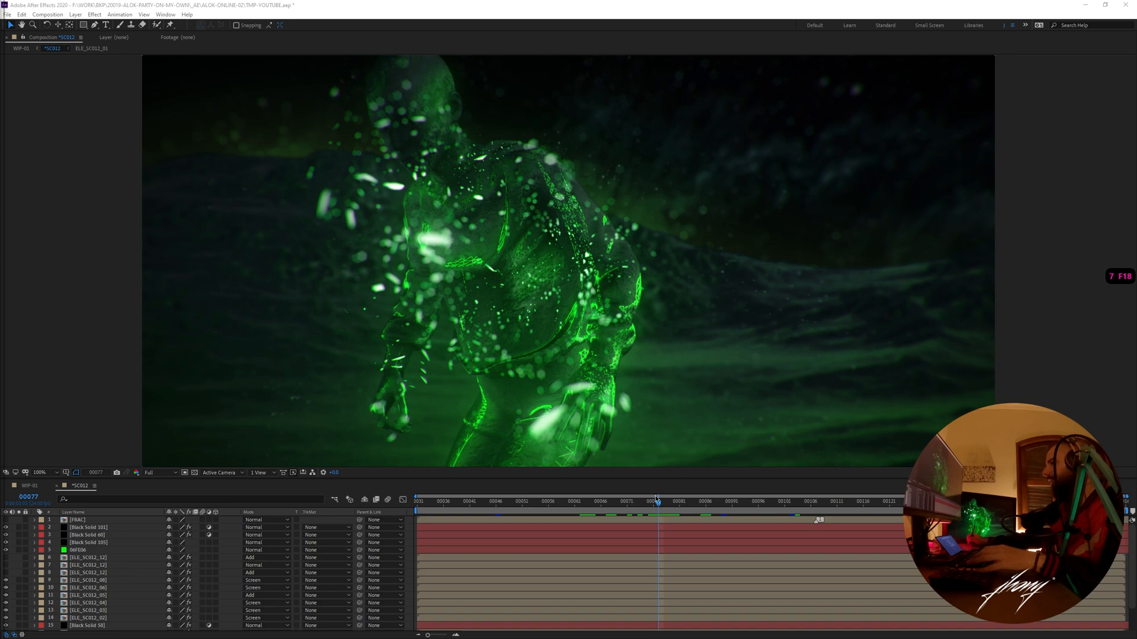
click(691, 526)
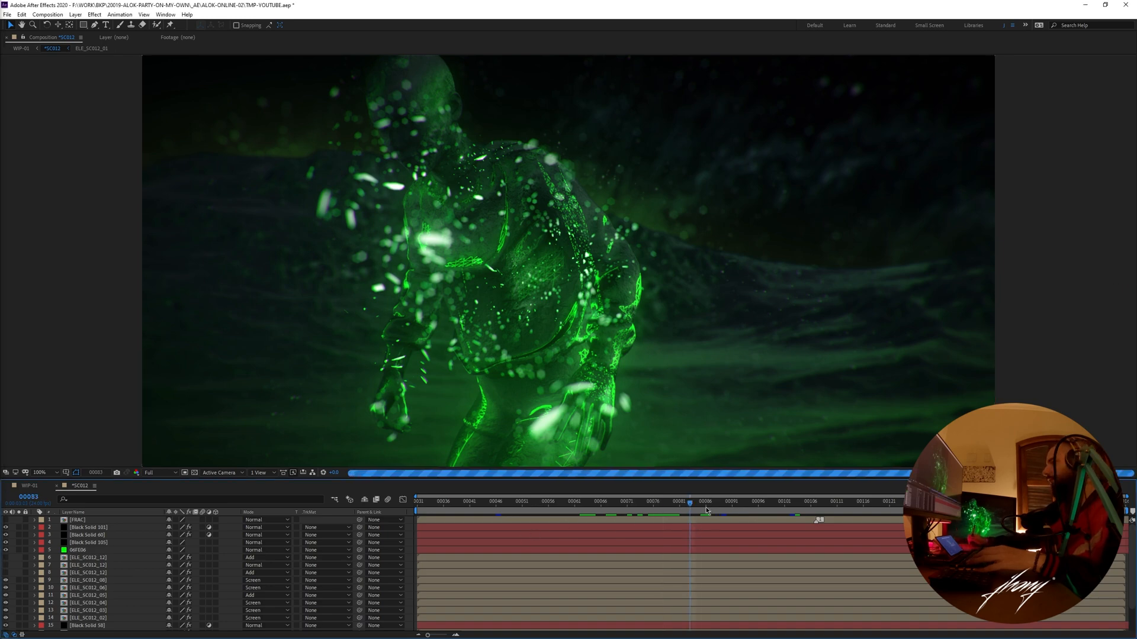
click(689, 503)
drag(690, 505, 741, 507)
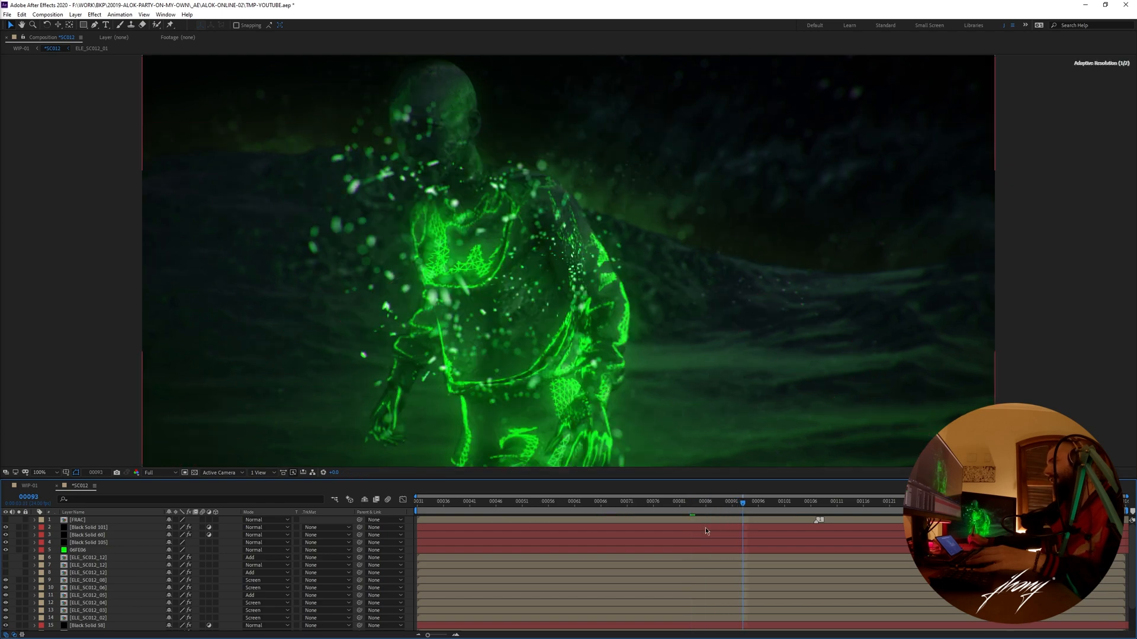
click(665, 507)
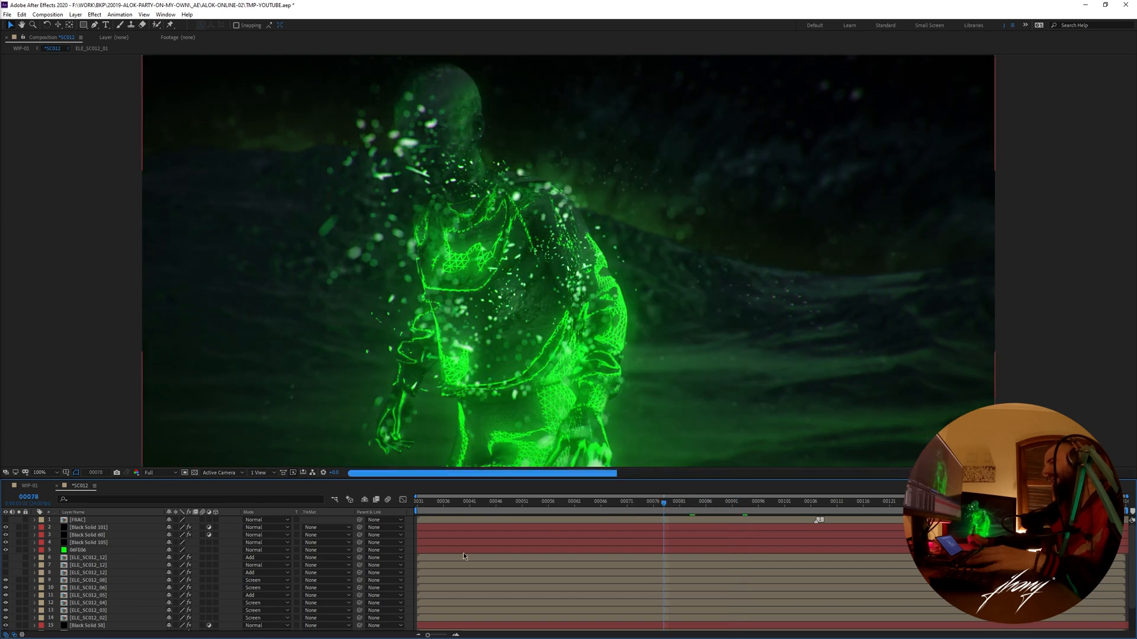
- Solo the Black Solid 117, Deep Green Solid 1 and ELE_SC012_07 layers at the base of *SC012
click(99, 619)
scroll(93, 573, down, 2)
click(19, 626)
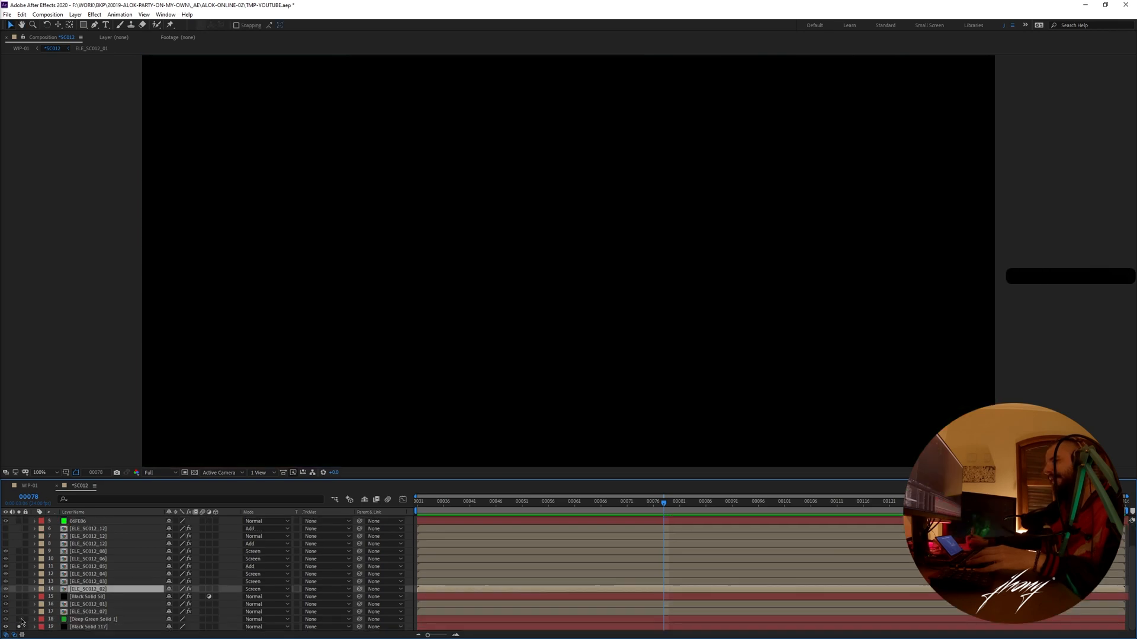
click(19, 619)
click(19, 611)
click(207, 613)
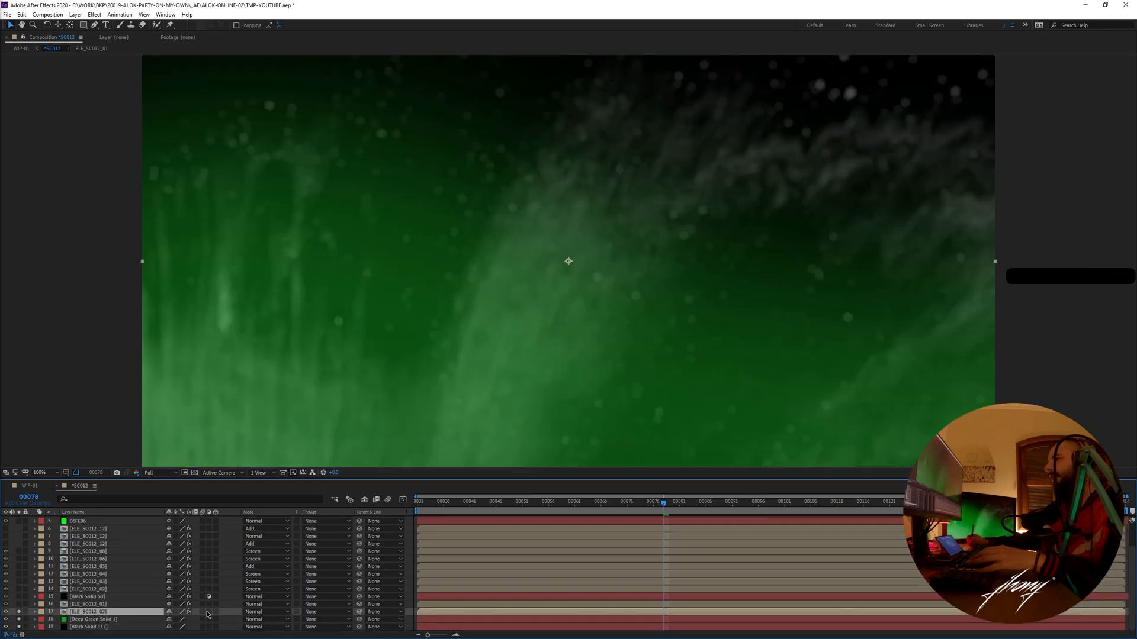
- Open ELE_SC012_07, scrub through its Nebula footage, and return to *SC012
double_click(102, 613)
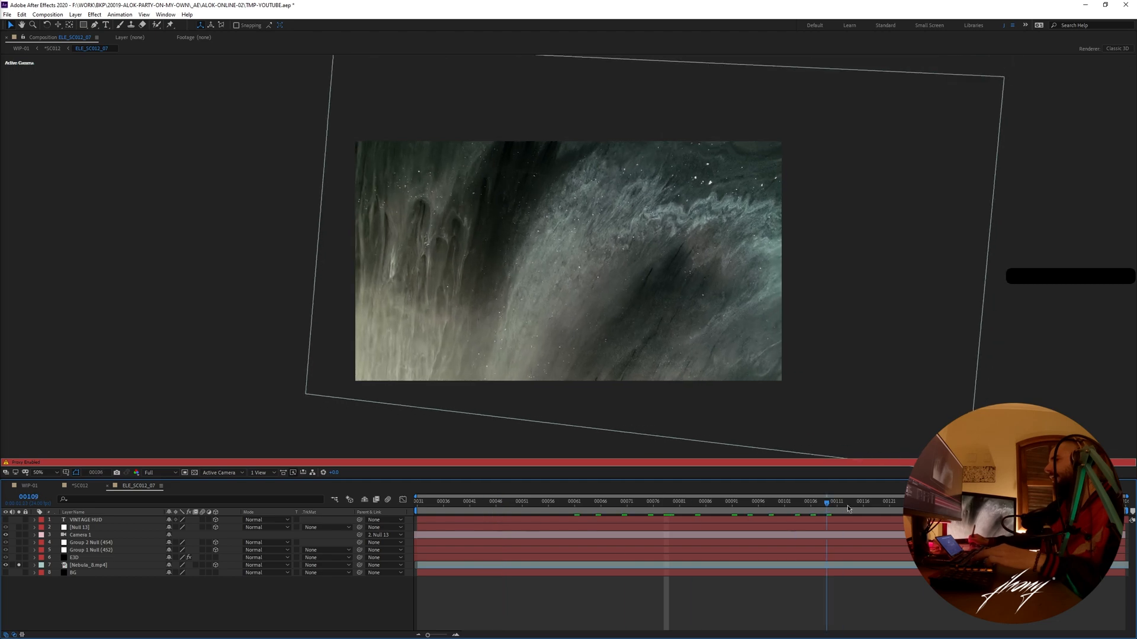
drag(847, 506, 849, 505)
key(ctrl+w)
double_click(99, 611)
drag(570, 506, 545, 506)
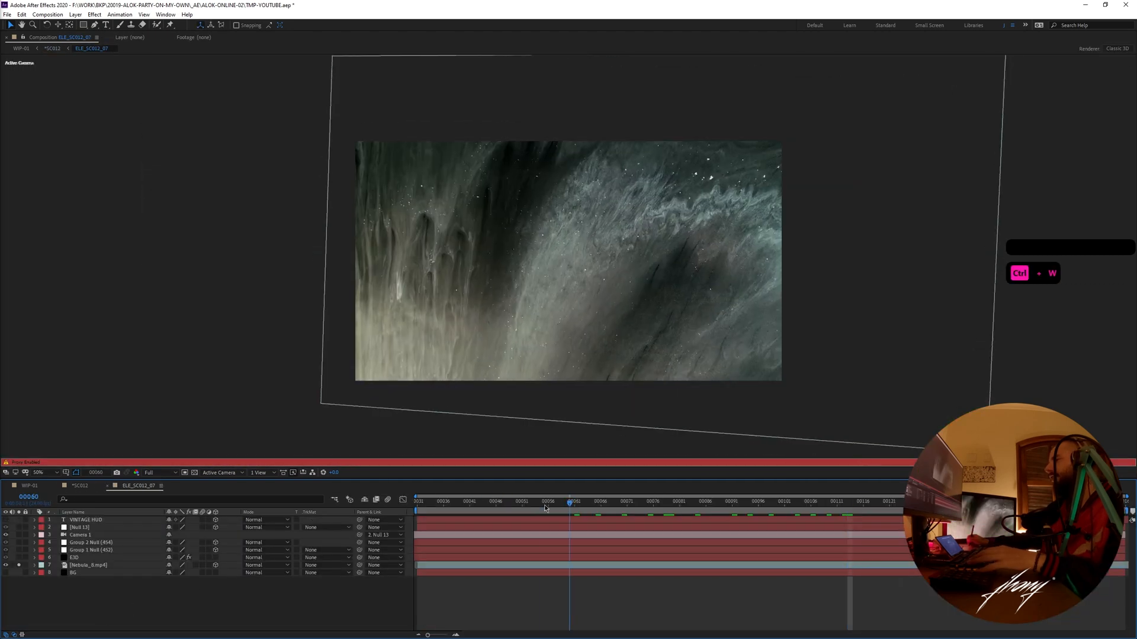
key(ctrl+w)
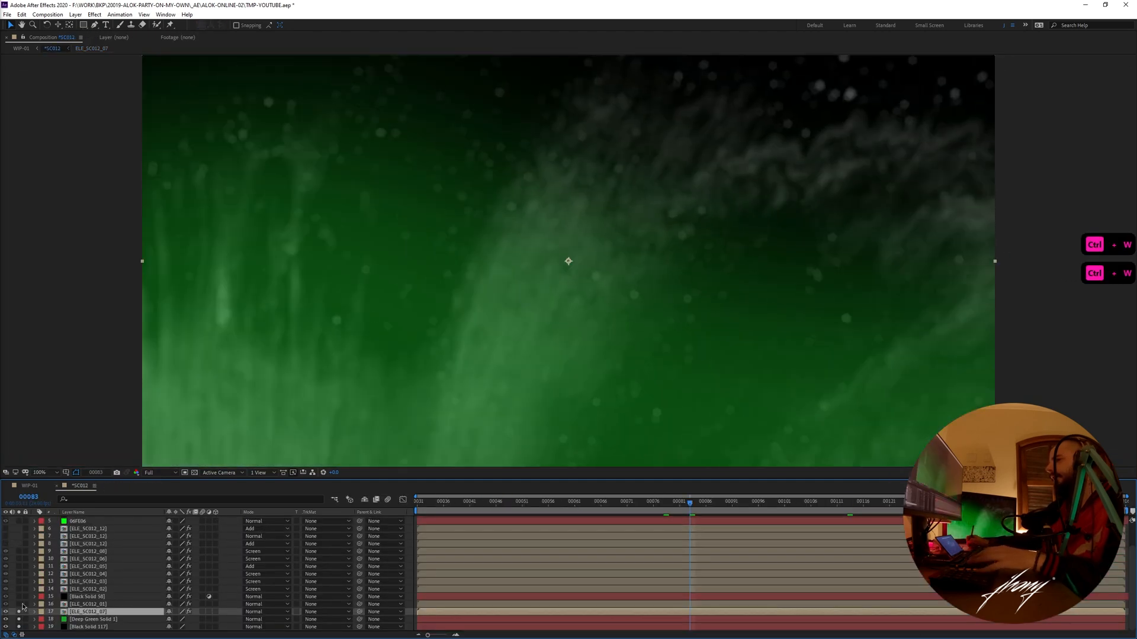
- Add ELE_SC012_01, the Black Solid 58 adjustment layer and ELE_SC012_02 to the soloed layers, checking the build-up at frame 127
click(22, 604)
drag(693, 508, 921, 547)
click(82, 597)
click(19, 596)
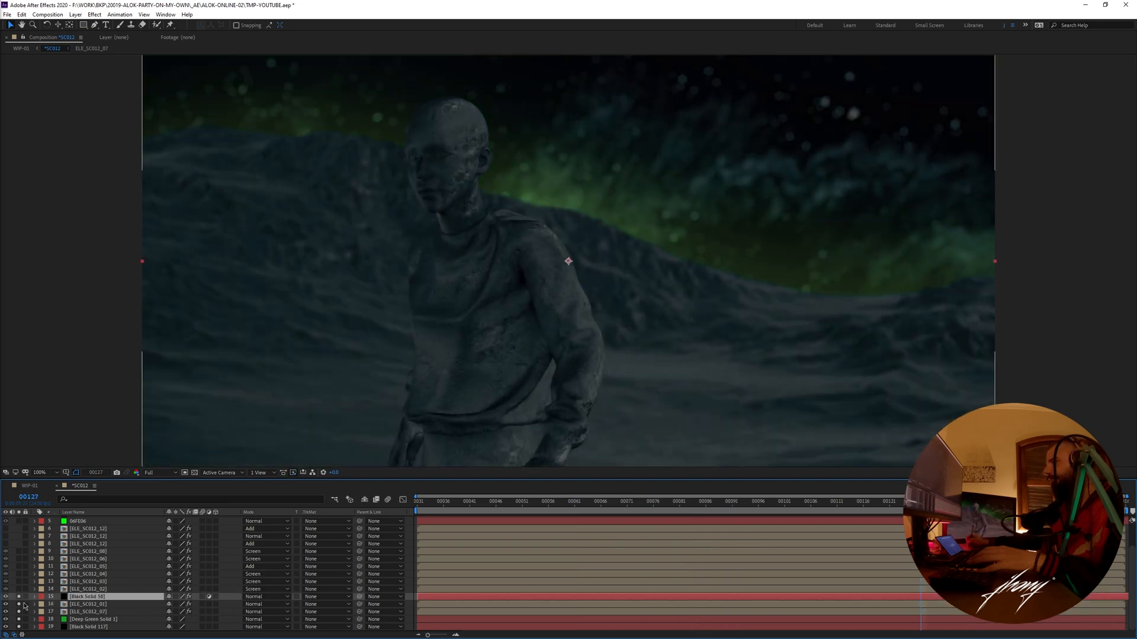
click(83, 589)
click(19, 590)
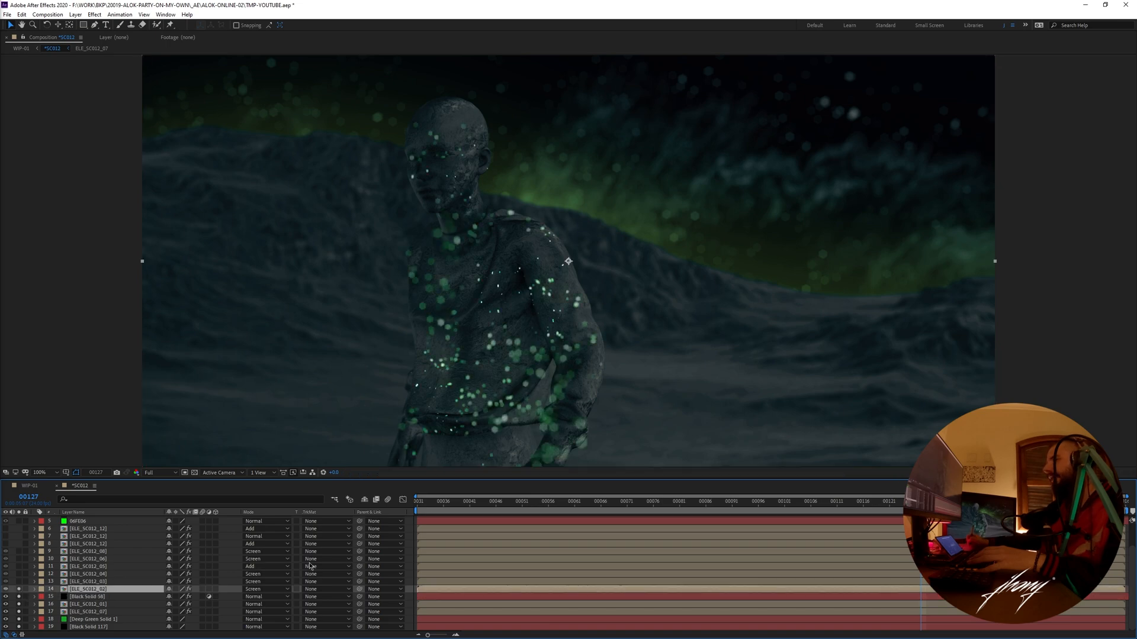
- Open ELE_SC012_02, scrub its particles to frame 76, and return to *SC012
double_click(87, 589)
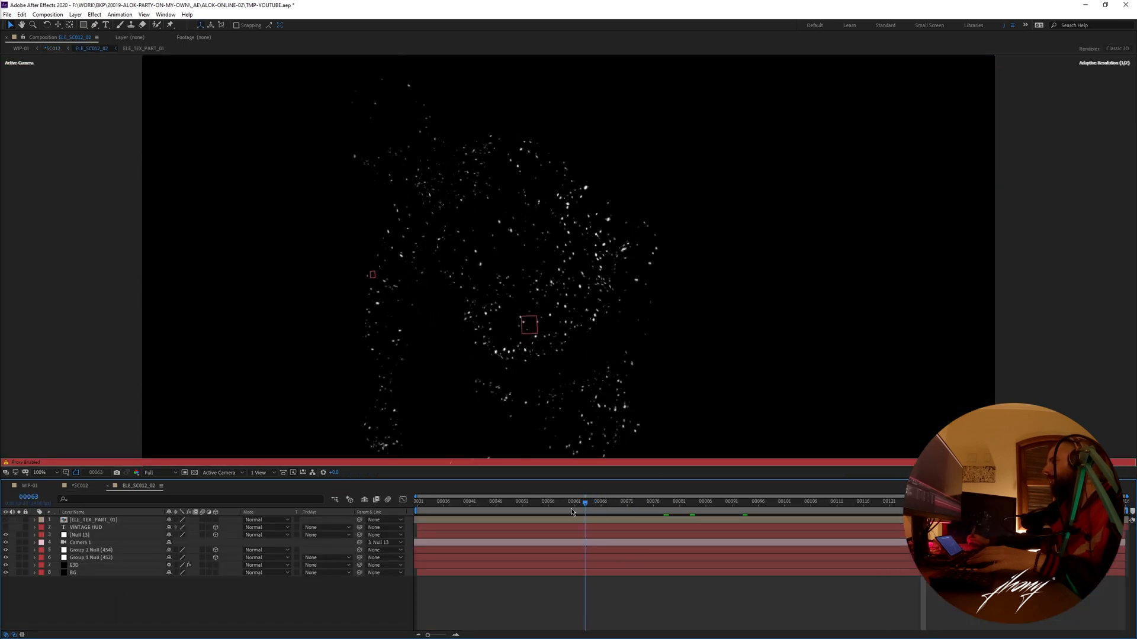
click(653, 504)
click(90, 487)
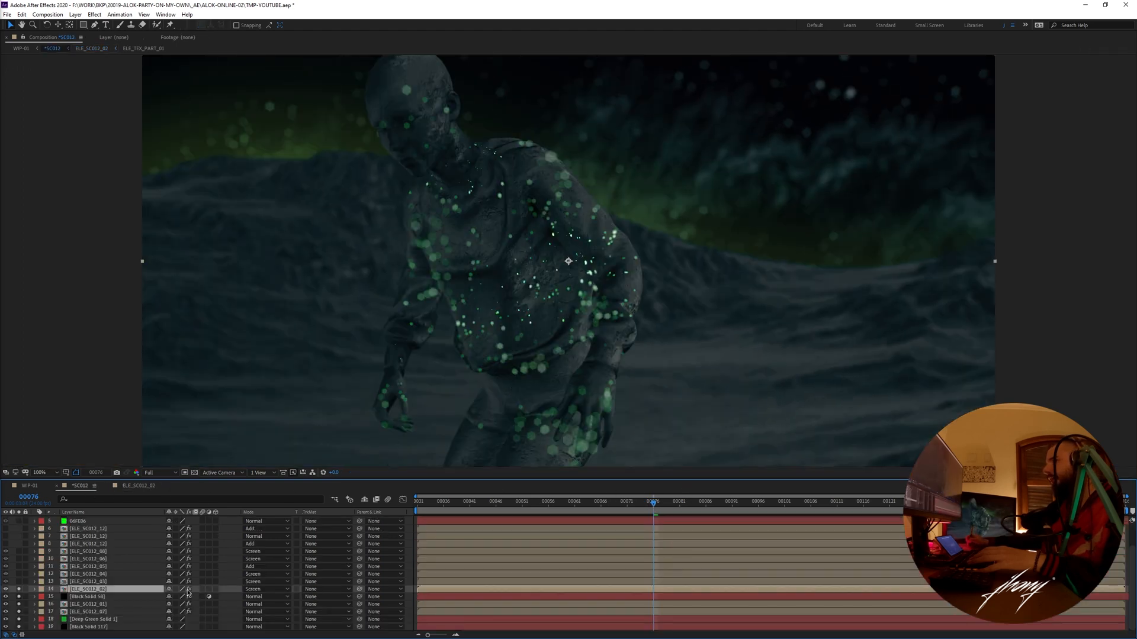
- Toggle the effects of ELE_SC012_02 off and on to compare the raw and blurred green particles
click(188, 589)
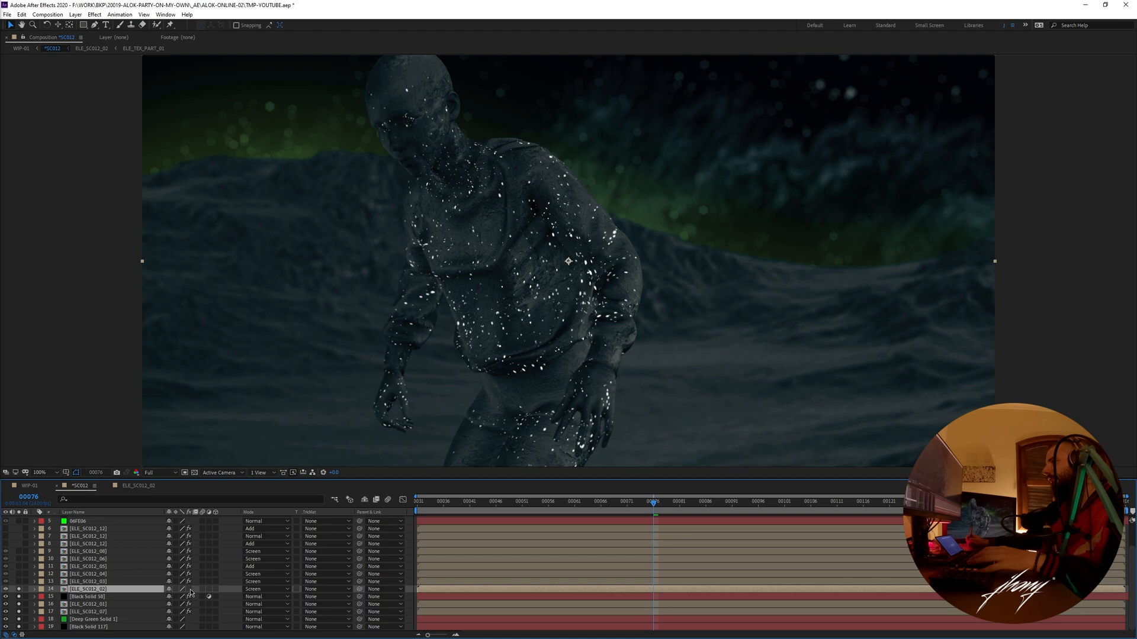
click(190, 589)
click(190, 589)
click(189, 589)
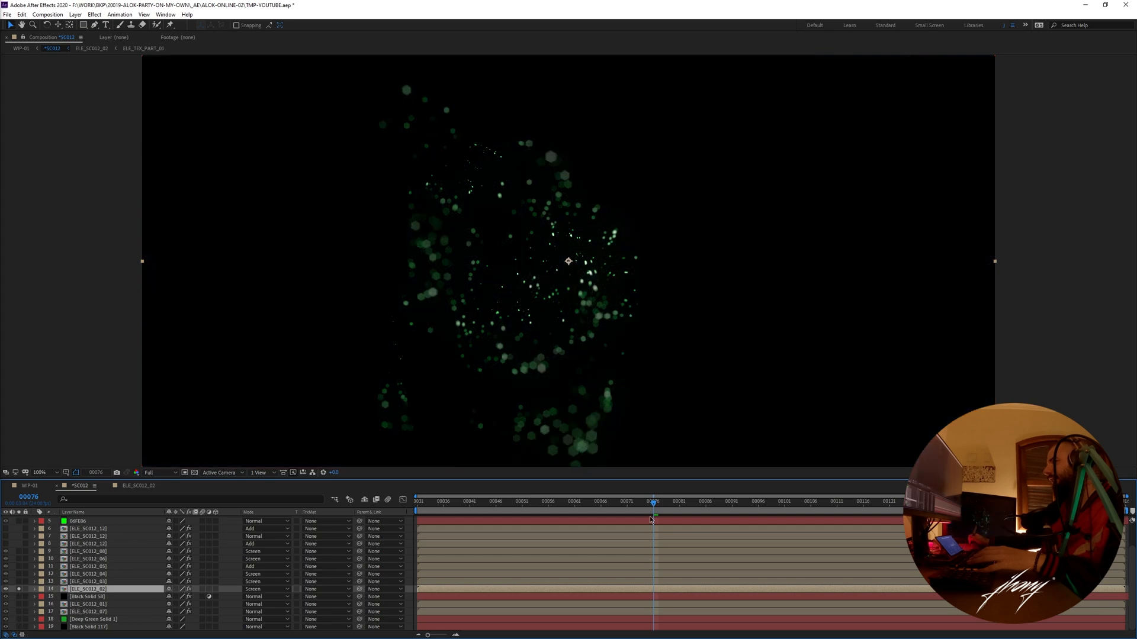
- Preview ELE_SC012_02 on its own, then view its particles over the soloed figure and terrain layers
key(space)
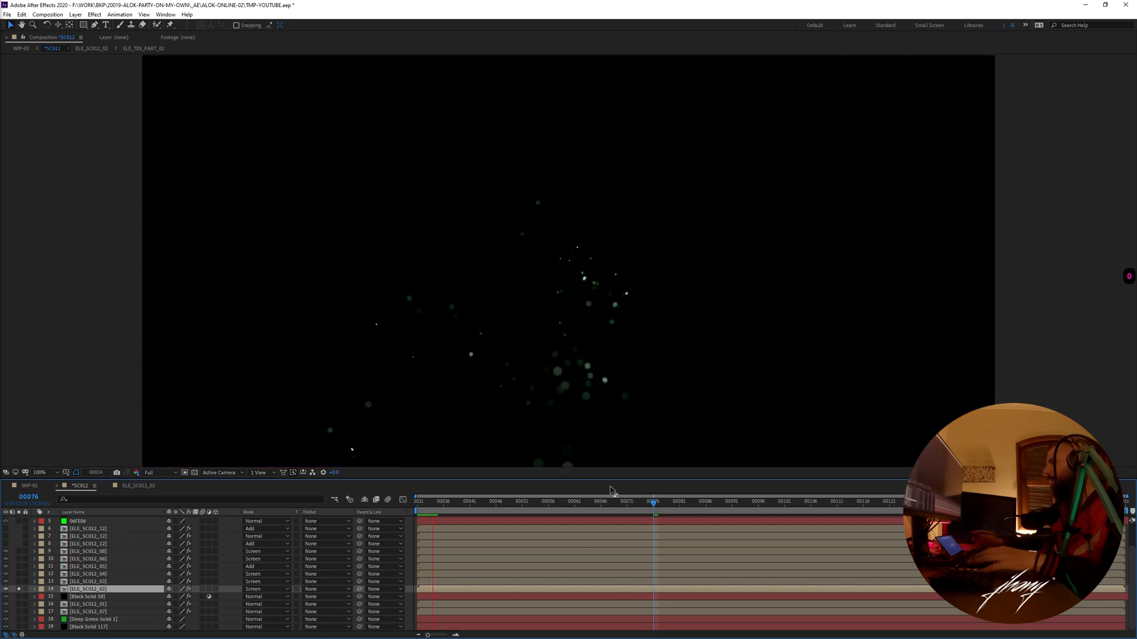
click(639, 507)
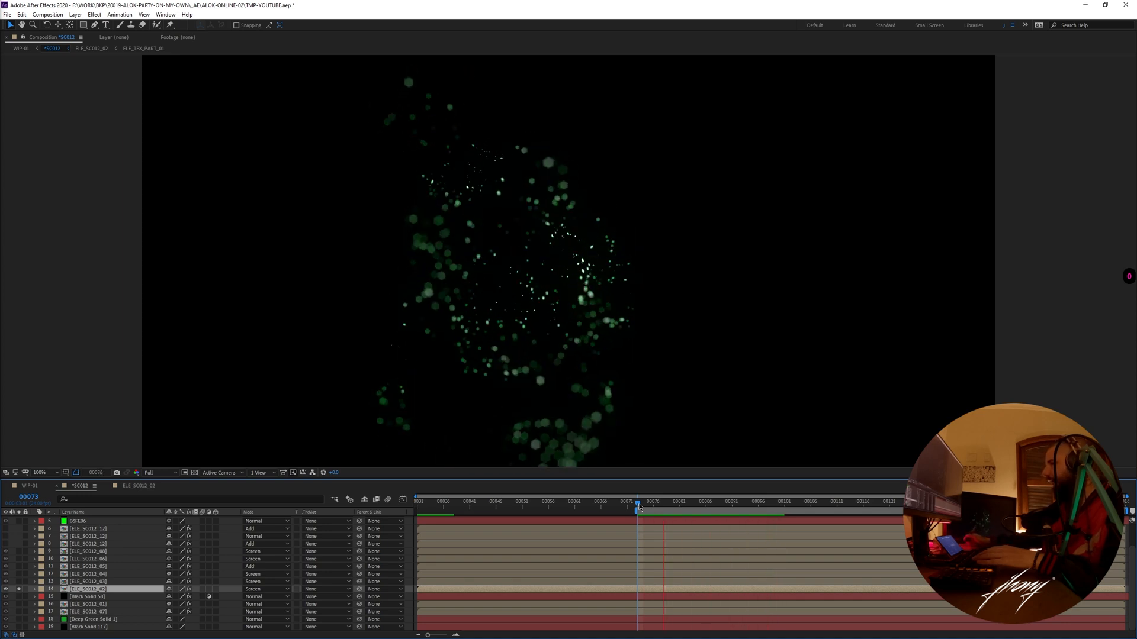
key(space)
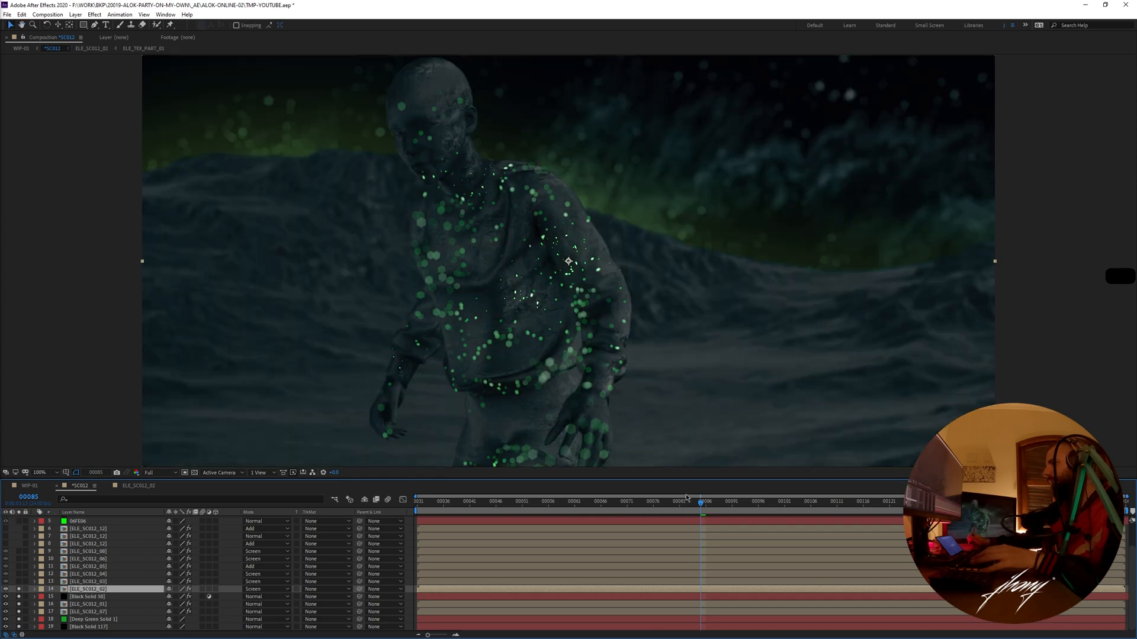
- Reopen ELE_SC012_02 and scrub through its raw white particles from frame 83 onward
double_click(84, 590)
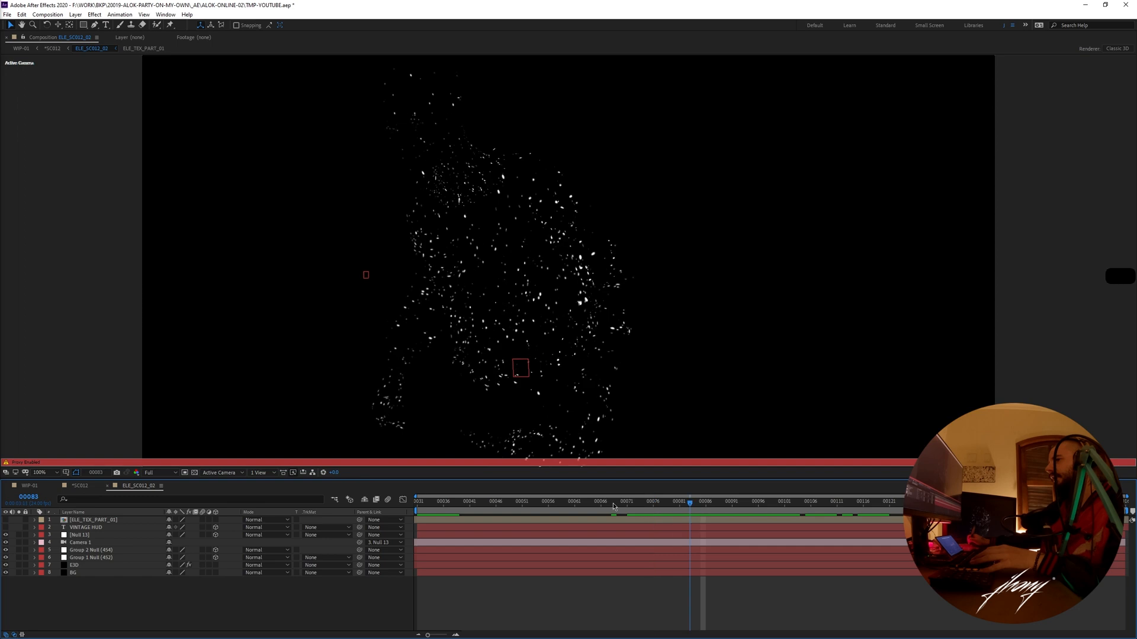
right_click(143, 490)
click(185, 335)
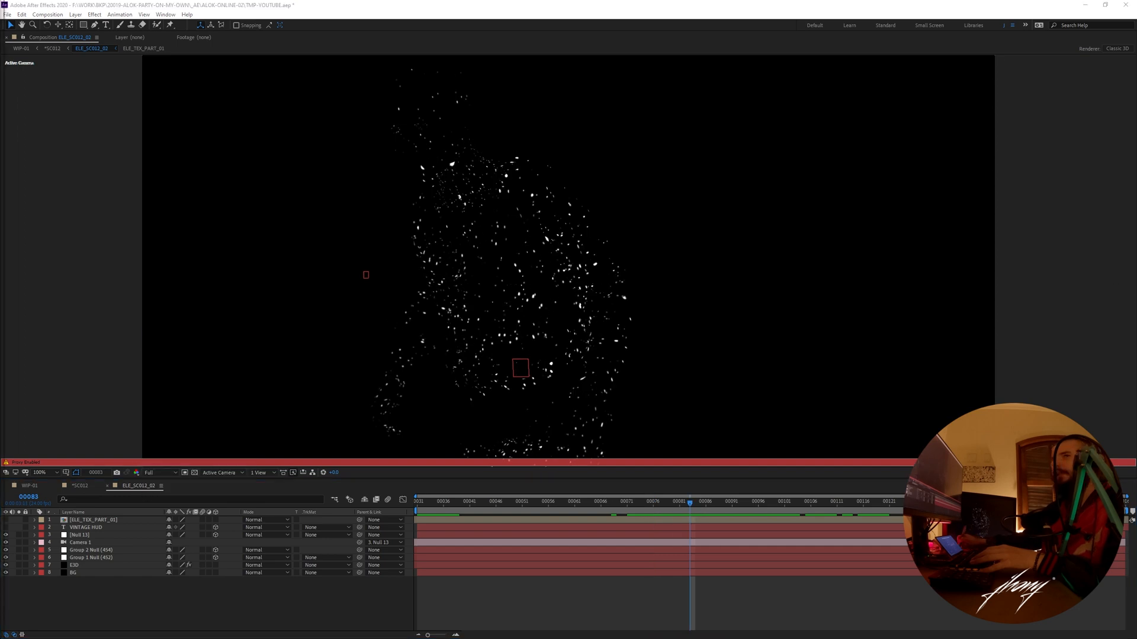
drag(690, 503, 853, 503)
key(Escape)
- Open the ELE_TEX_PART_01 texture composition, change the viewer magnification, and scrub through its particle animation from frame 0
double_click(93, 519)
drag(505, 507, 394, 514)
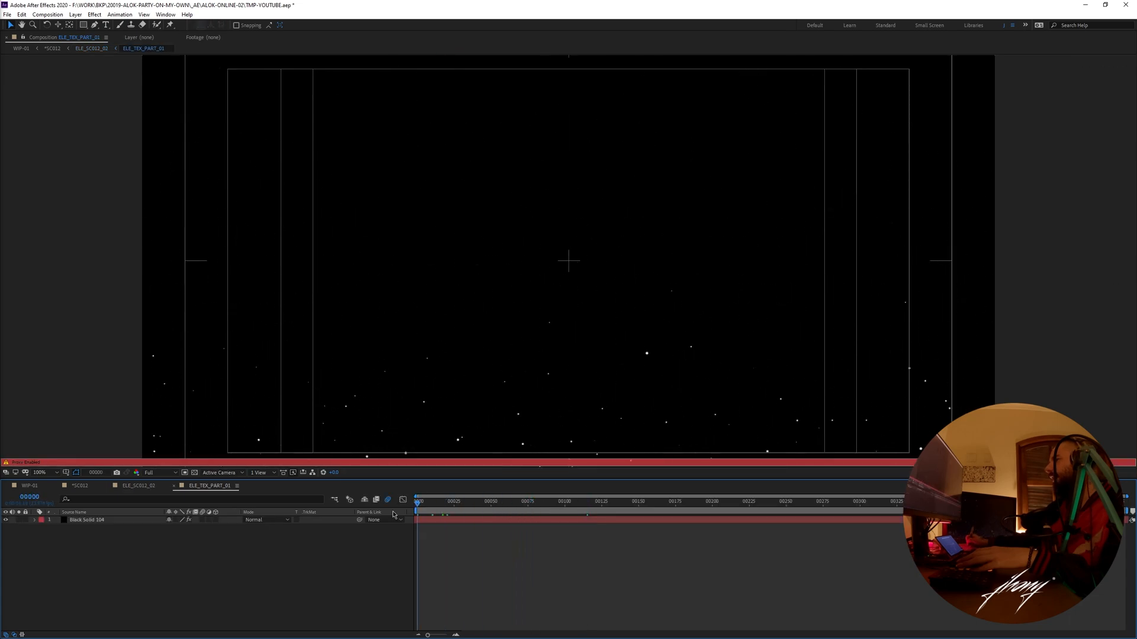
click(46, 473)
click(48, 483)
drag(716, 504, 736, 504)
drag(867, 507, 712, 510)
key(ctrl+w)
- Scrub the ELE_SC012_02 particles between frames 96 and 65 and return to *SC012
key(Escape)
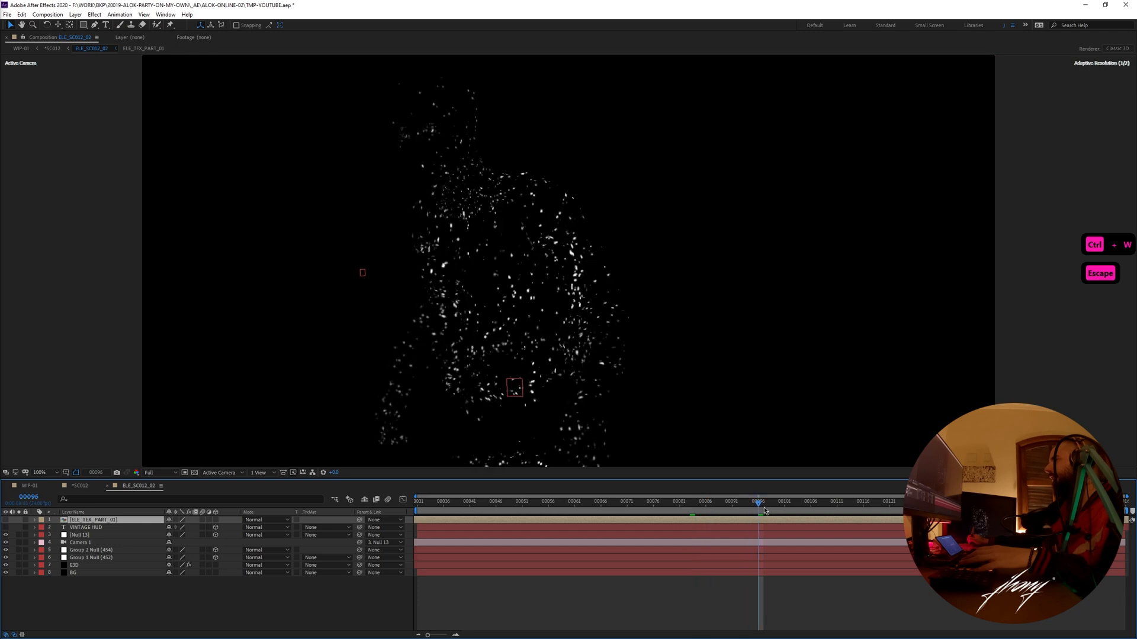
drag(799, 512, 745, 513)
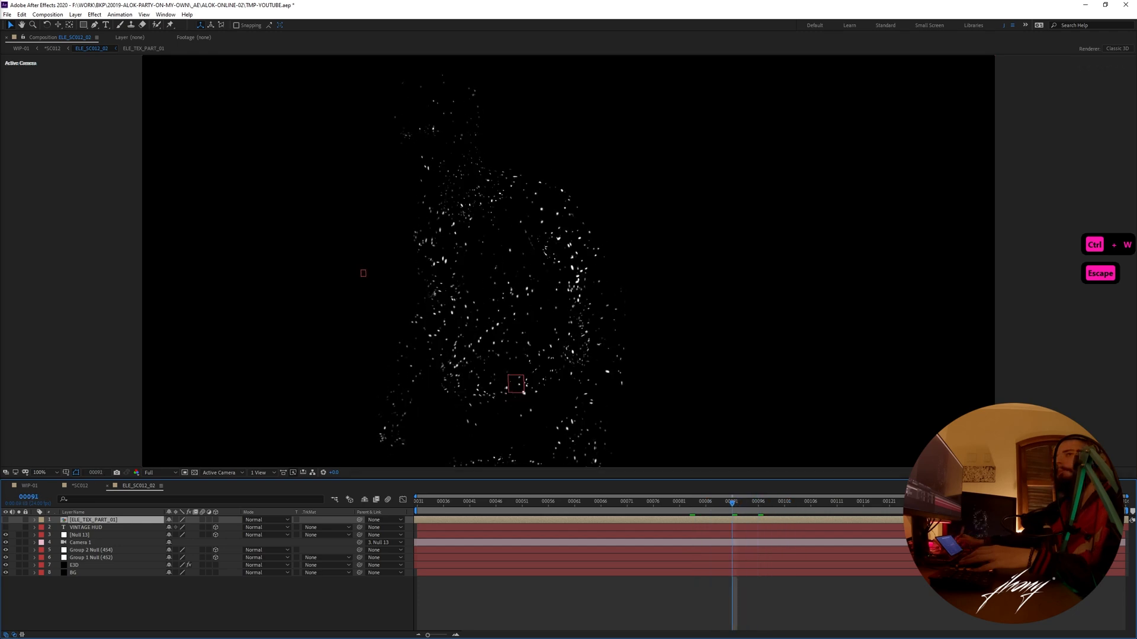
drag(660, 504, 619, 509)
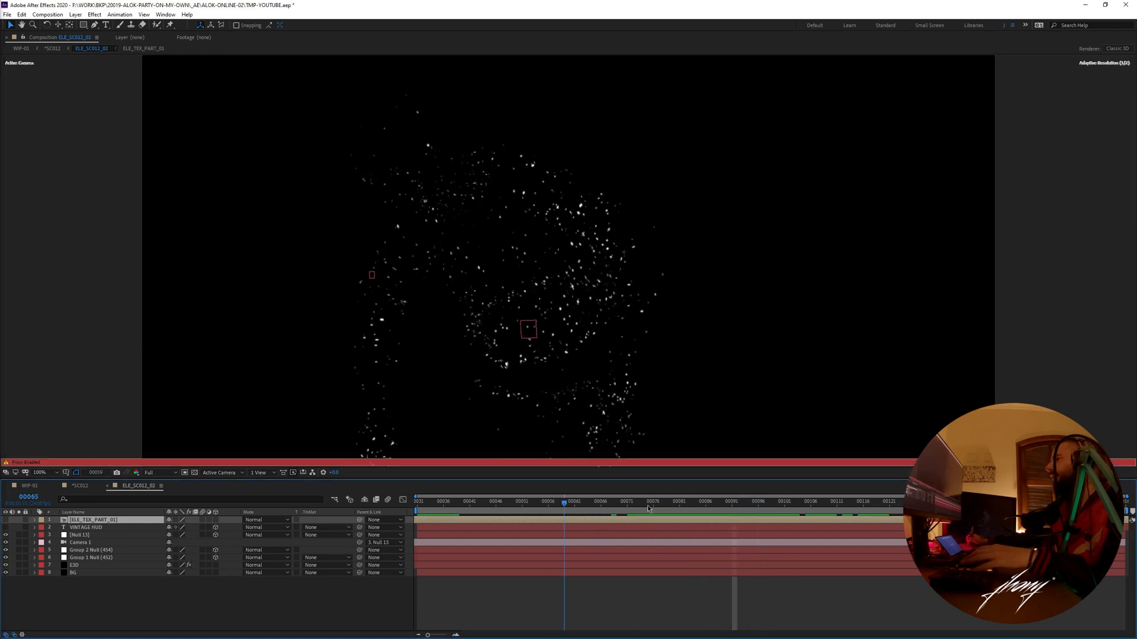
key(ctrl+w)
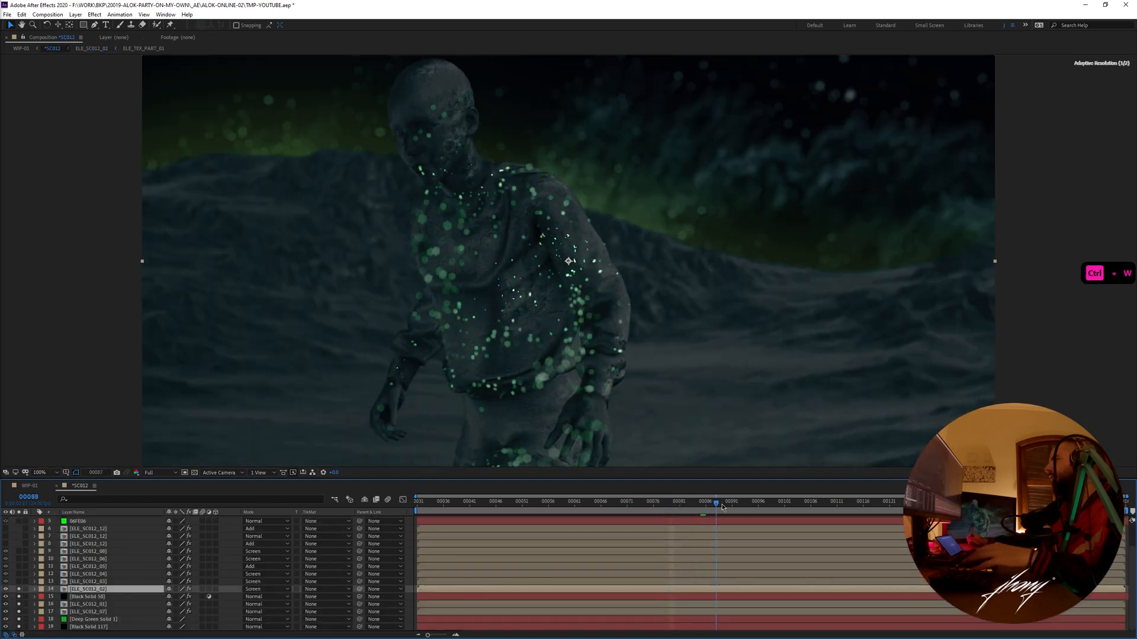
- Solo ELE_SC012_03 over the terrain and figure layers, then scrub its green-lit figure in its own composition and return to *SC012
drag(829, 509, 664, 534)
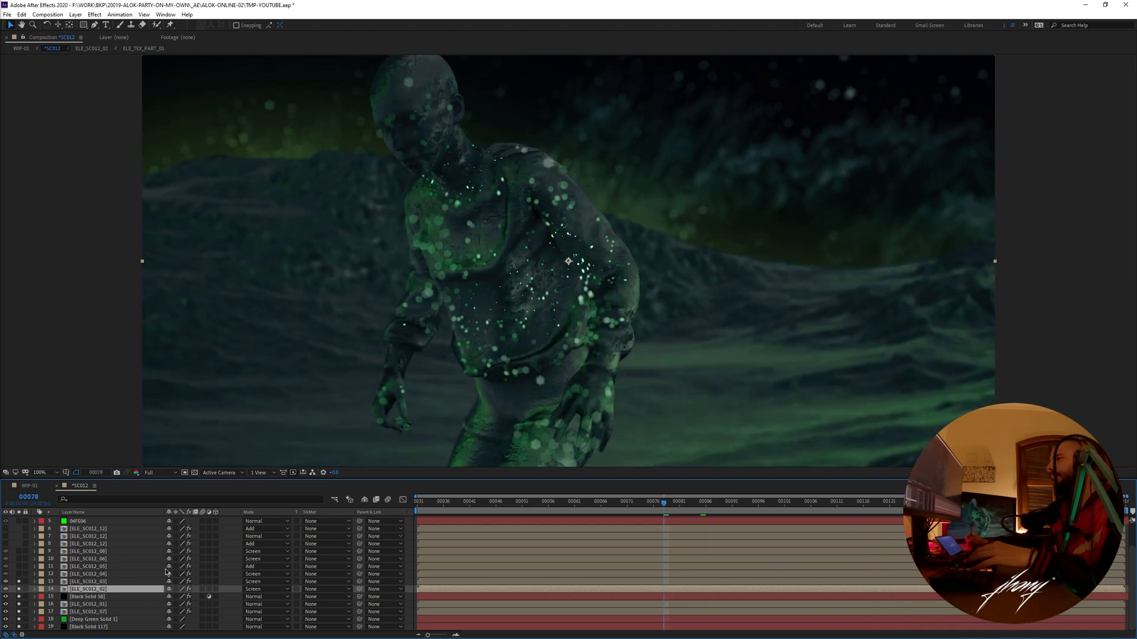
double_click(117, 582)
drag(601, 508, 654, 511)
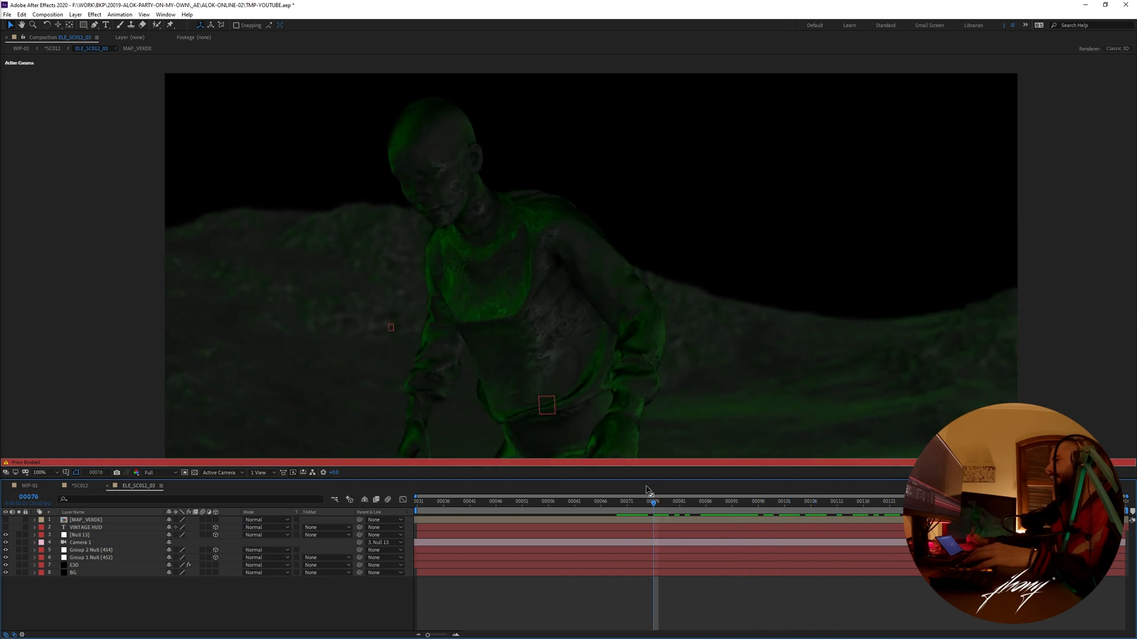
click(80, 486)
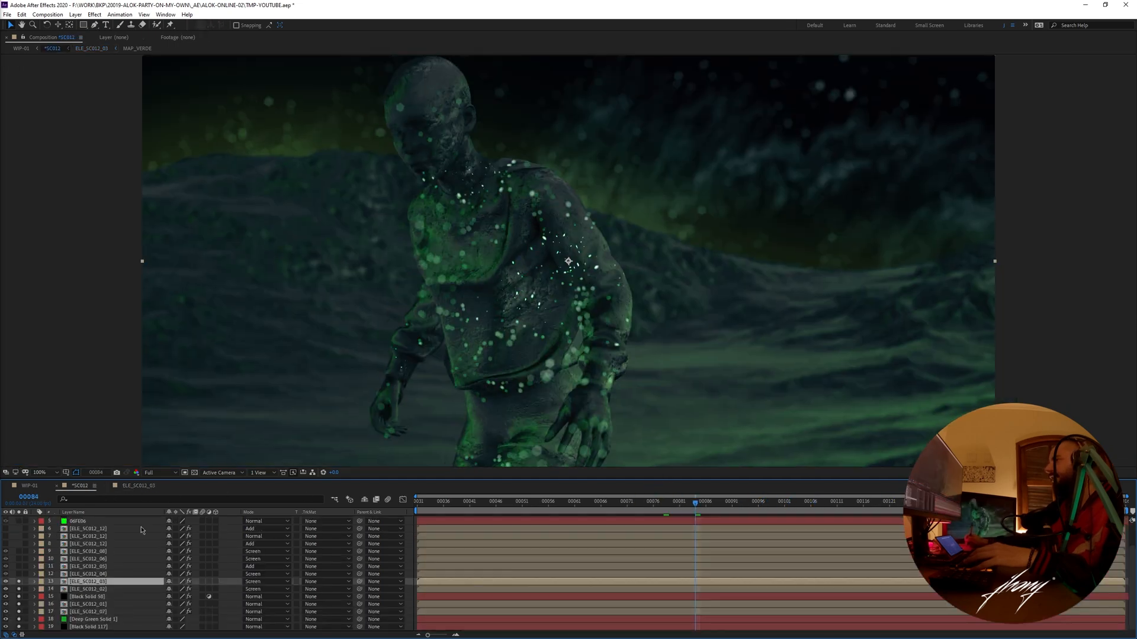
click(18, 582)
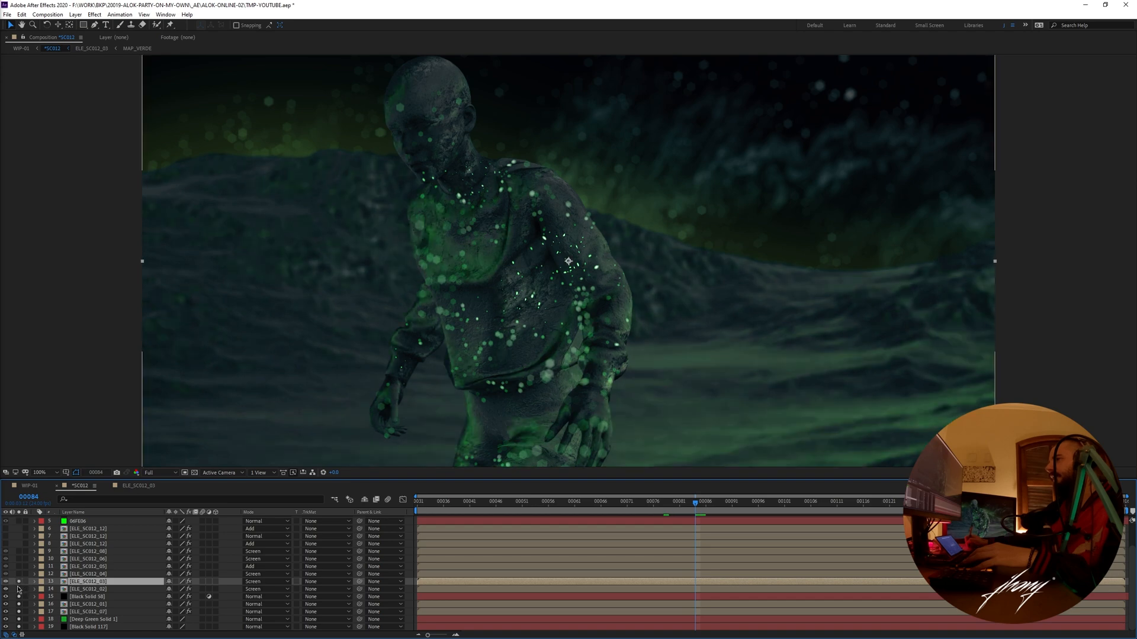
- Solo ELE_SC012_04, scrub and play its white particles in its own composition, and close the opened layer compositions
click(19, 574)
double_click(83, 574)
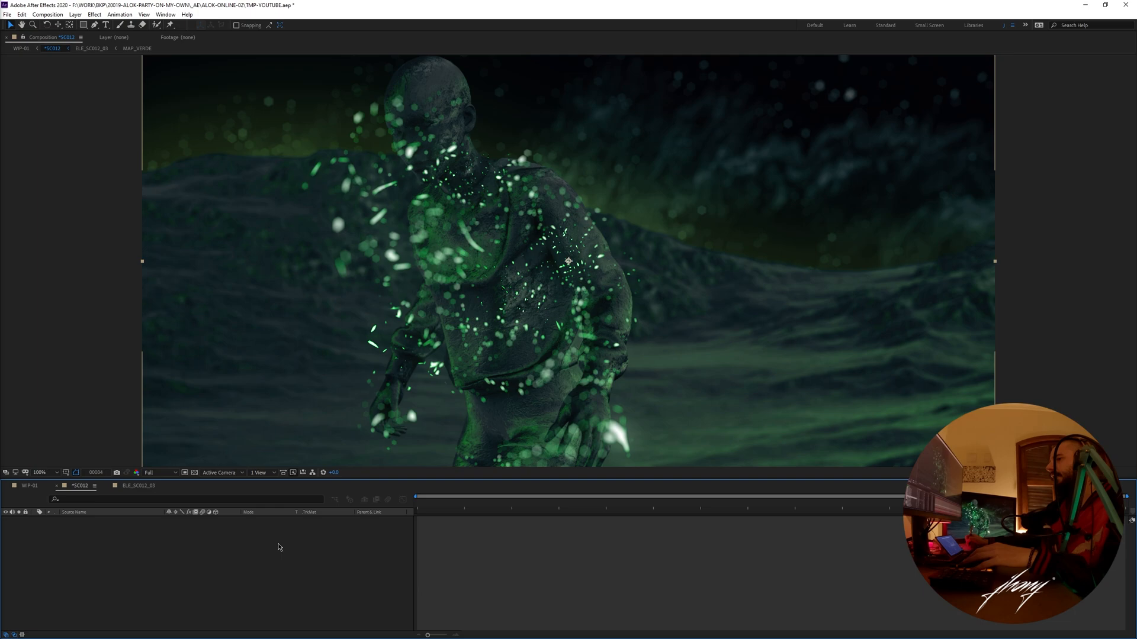
drag(527, 503, 698, 508)
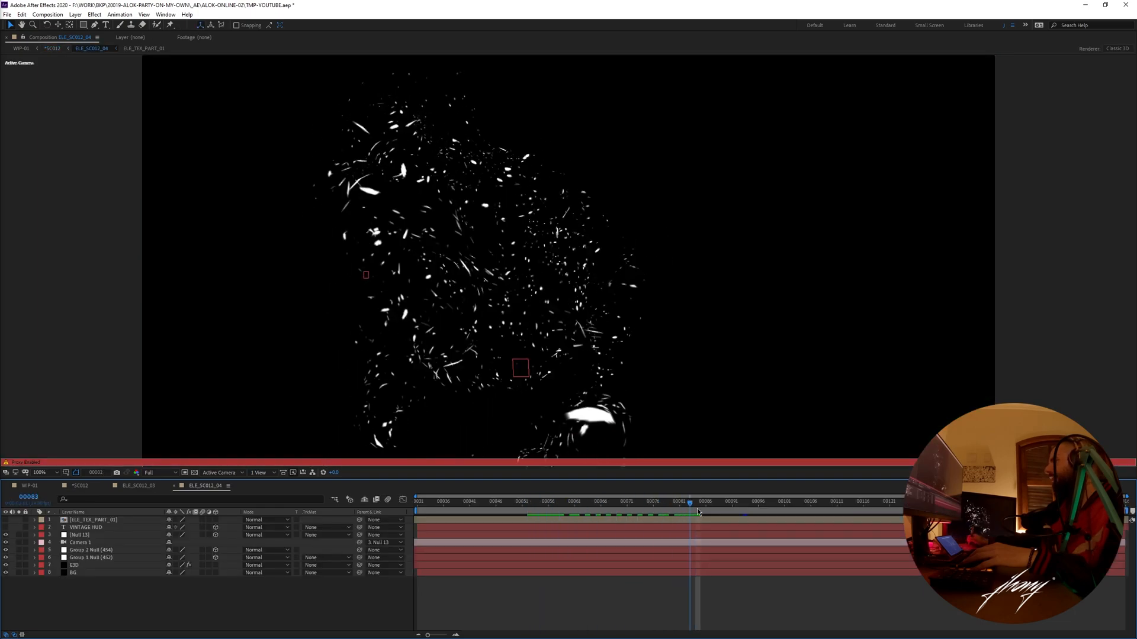
key(space)
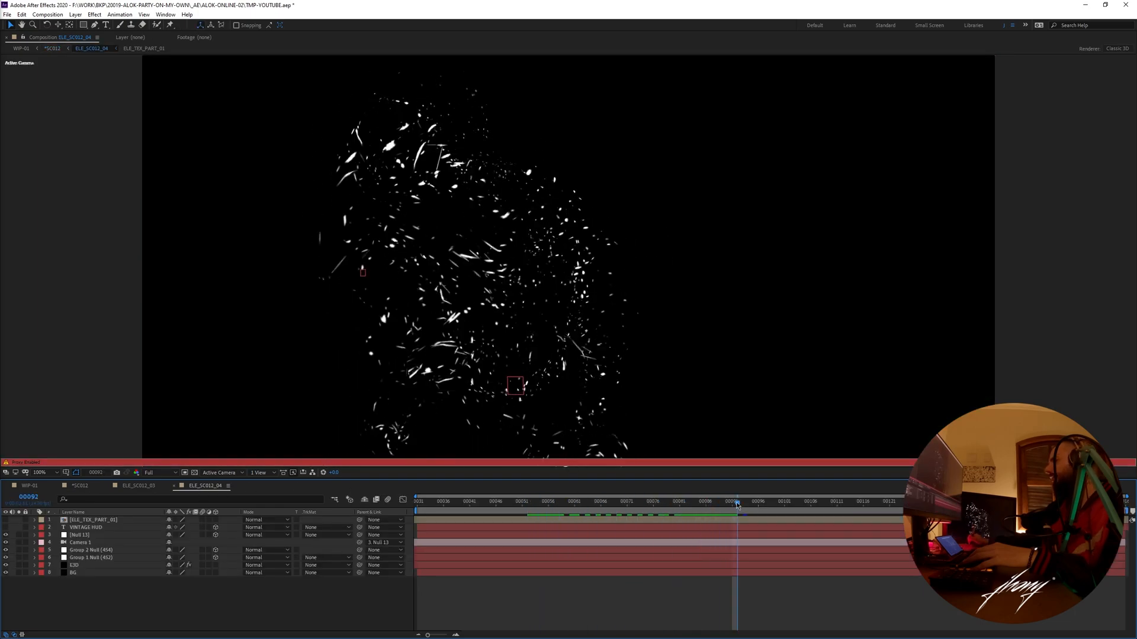
key(ctrl+w)
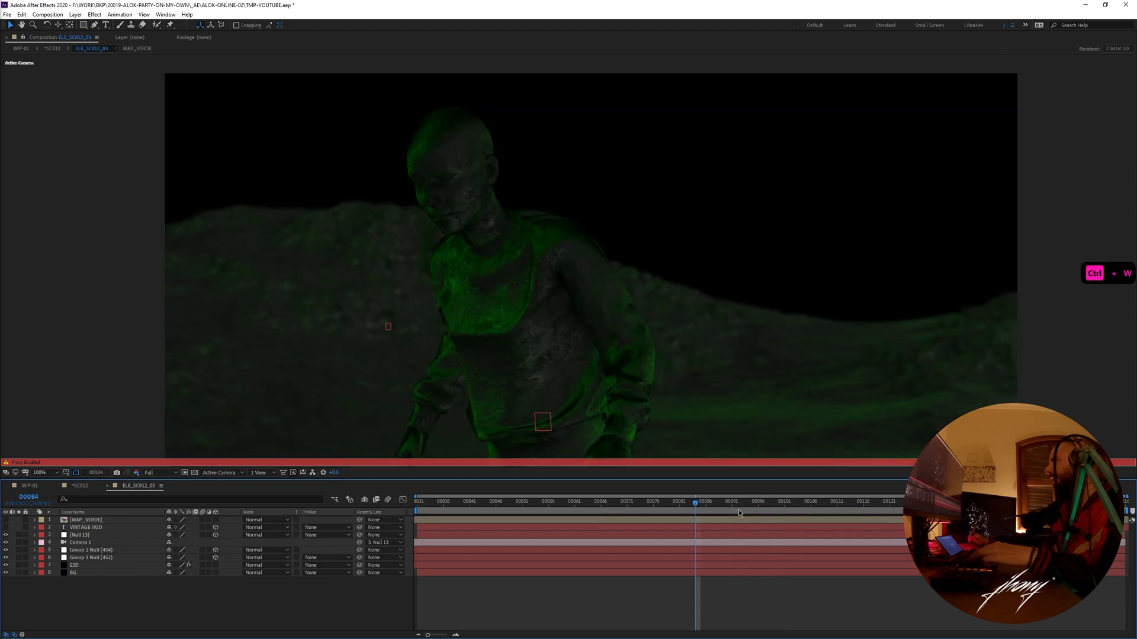
key(ctrl+w)
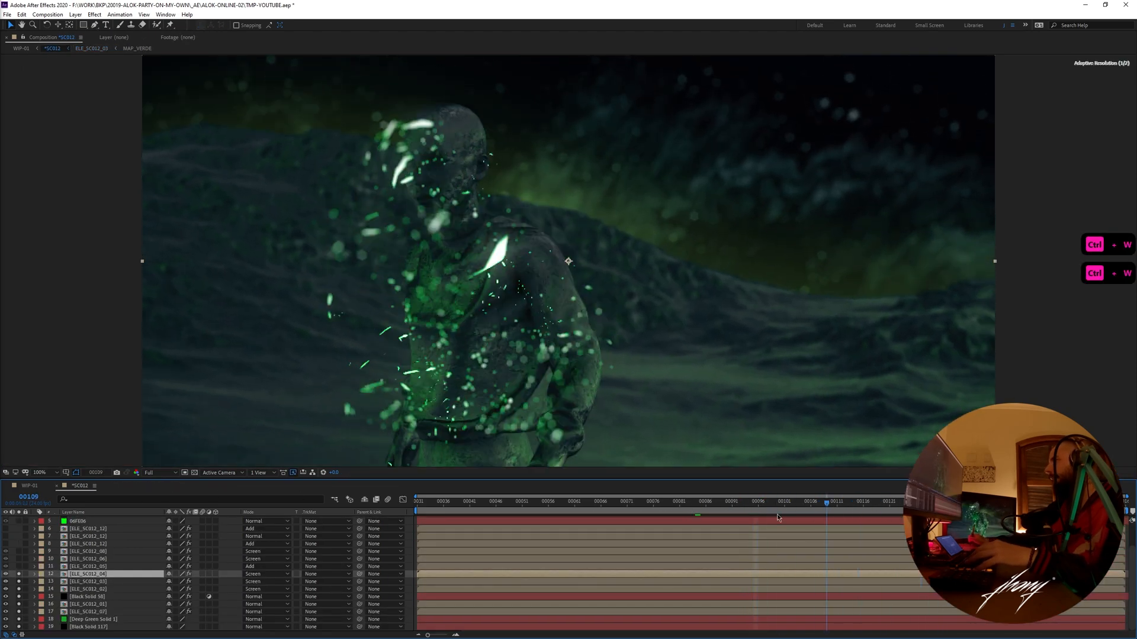
- Set the *SC012 work area from about frame 73 to 107, preview the combined particle layers, and go to frame 86
key(b)
key(n)
key(KP_0)
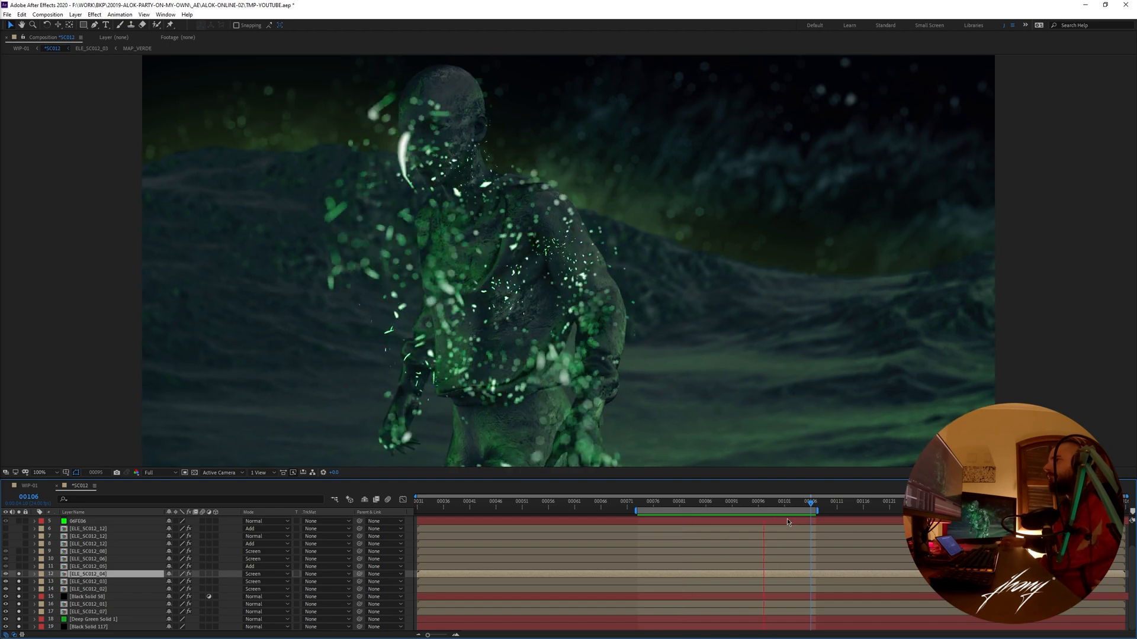
click(705, 504)
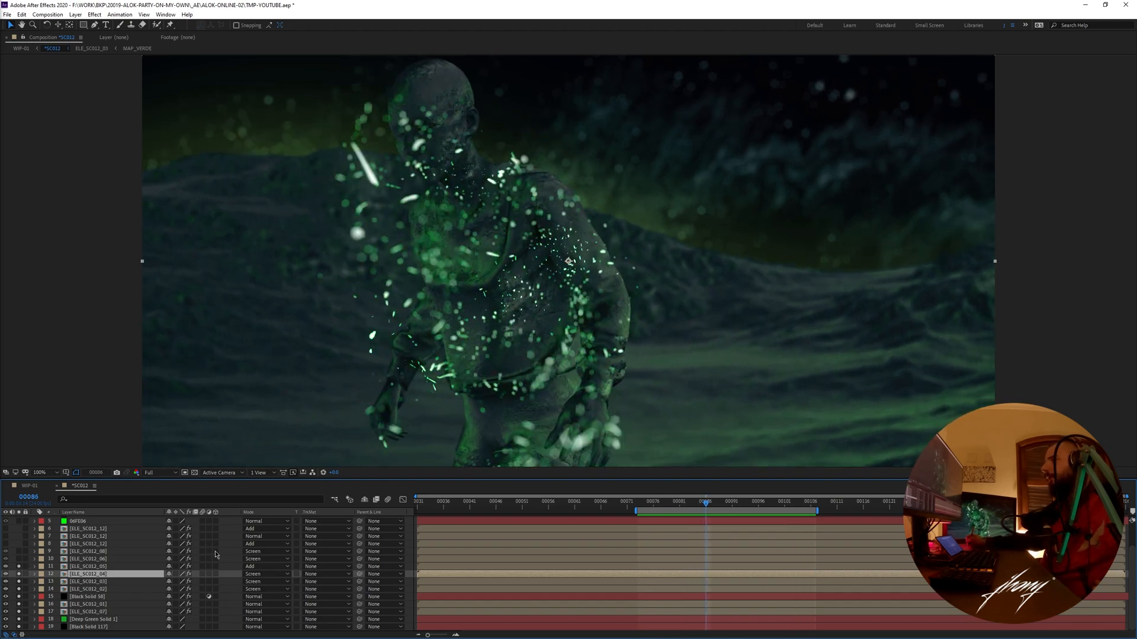
- Solo ELE_SC012_05, then open its composition and scrub the green wireframe figure to frame 83
click(18, 567)
click(19, 567)
double_click(92, 567)
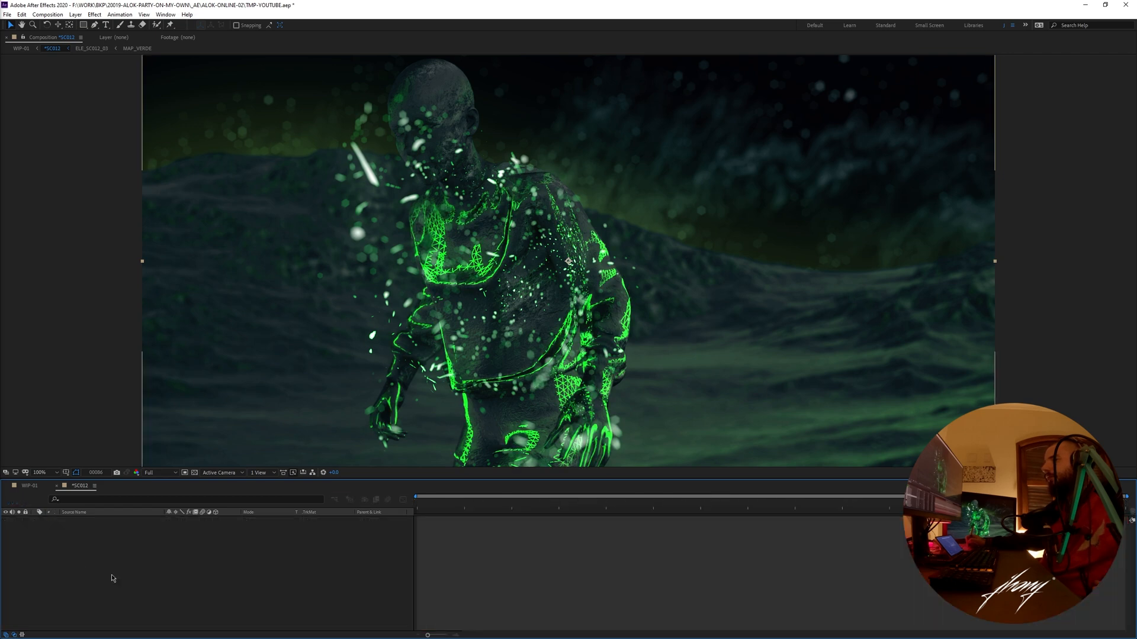
mouse_move(706, 502)
mouse_down()
mouse_move(1018, 502)
mouse_move(532, 516)
mouse_move(690, 510)
mouse_up()
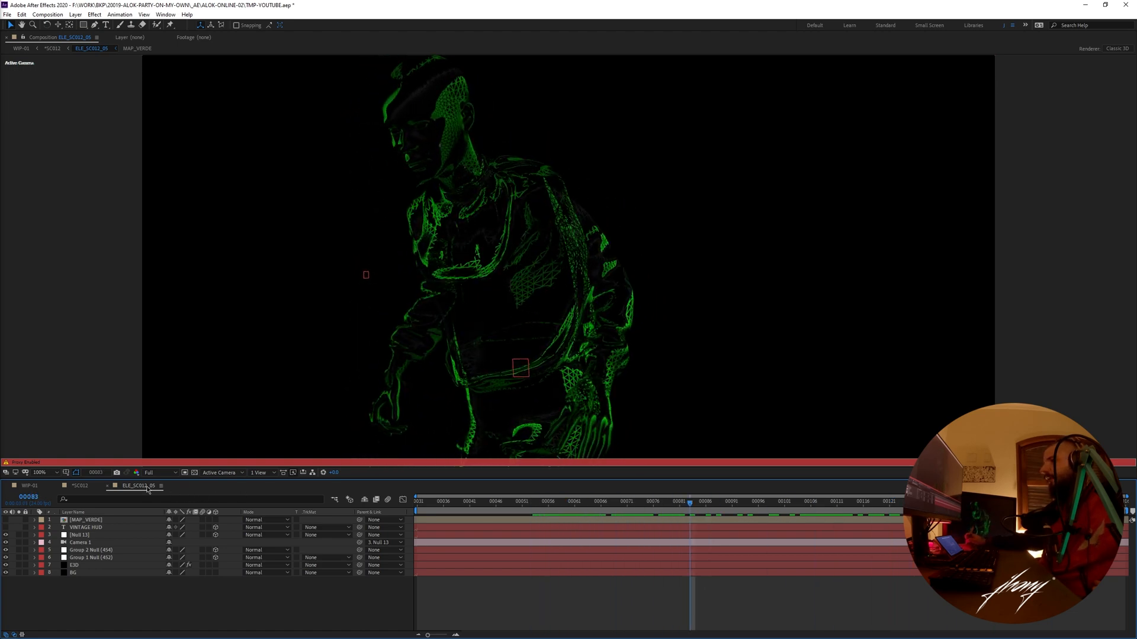
- Reveal ELE_SC012_05 in the project to turn off its proxy, then scrub the live wireframe to frame 122
click(161, 485)
click(163, 333)
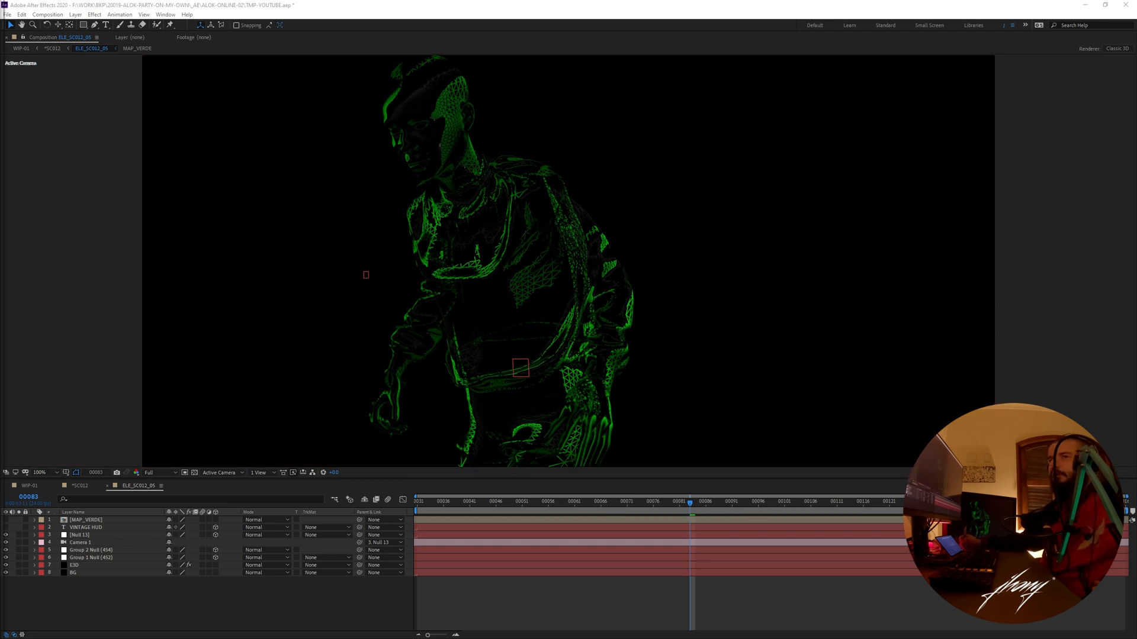
drag(694, 506, 894, 503)
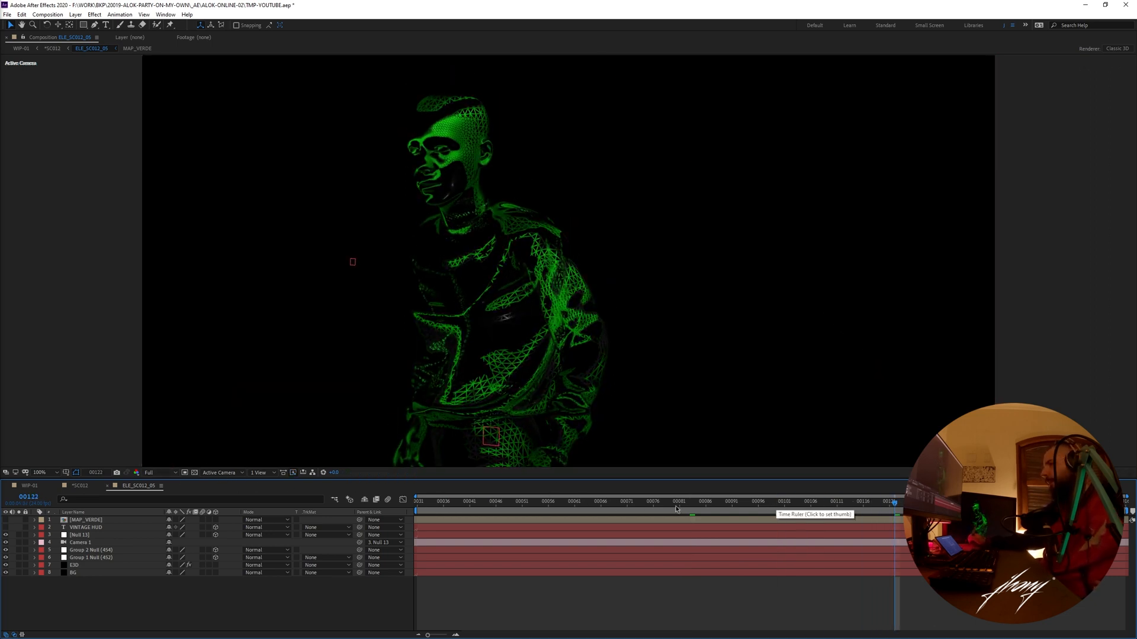
- View the green gradient in the MAP_VERDE texture composition, then return to ELE_SC012_05 and scrub to frame 83
click(78, 565)
double_click(112, 520)
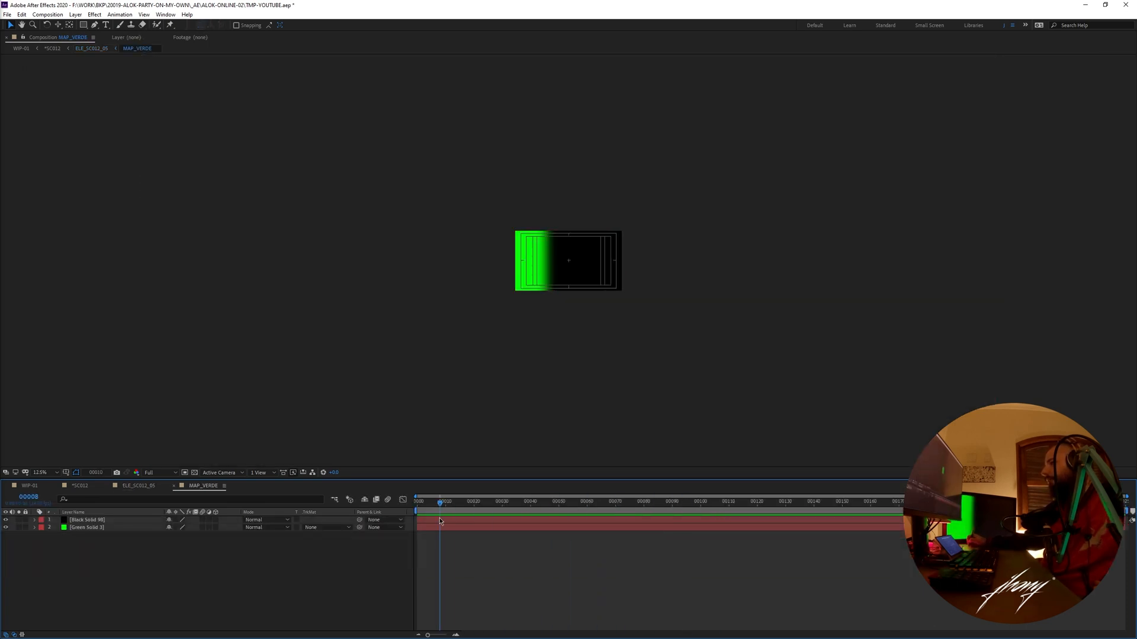
click(128, 486)
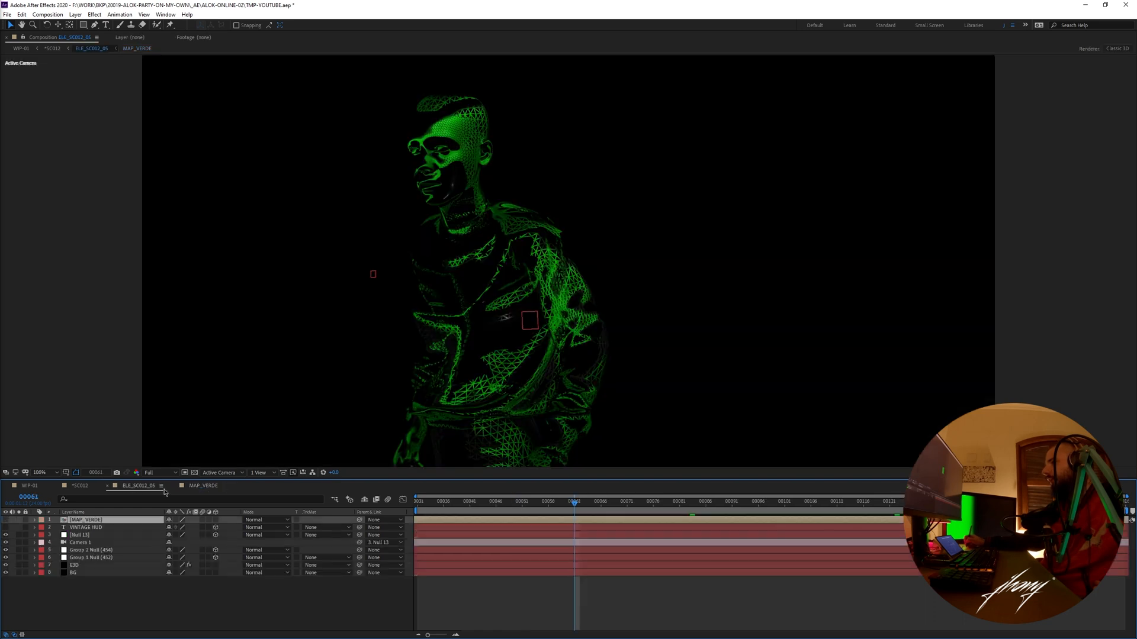
drag(603, 507, 690, 505)
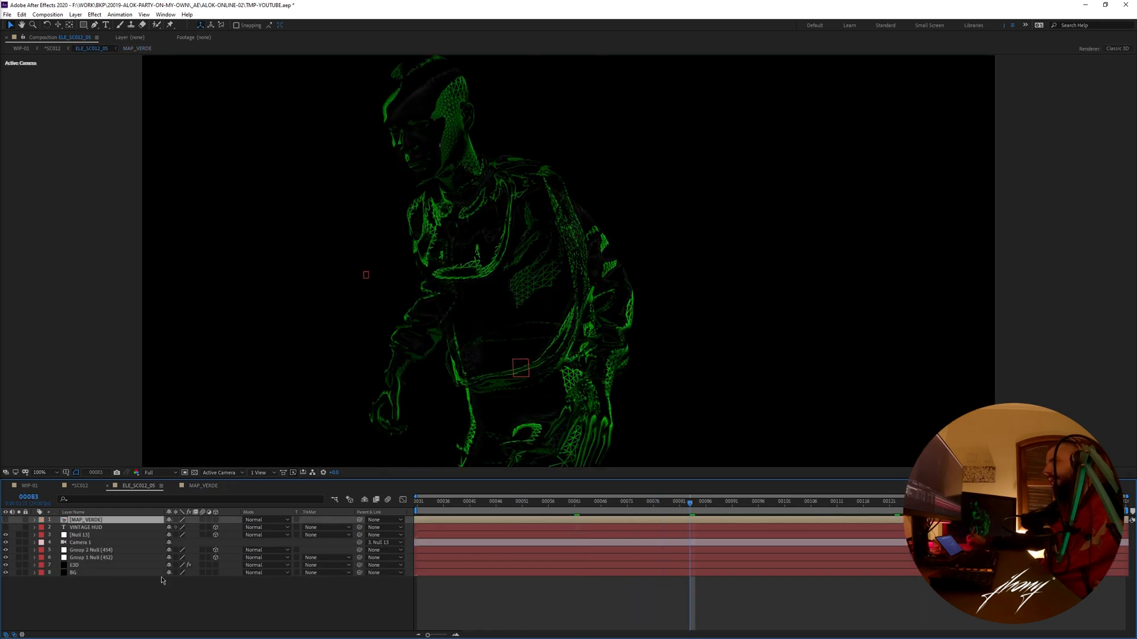
- Select the E3D layer, set the work area from about frame 89 to 113, and preview the wireframe up to frame 105
click(161, 577)
click(118, 565)
drag(696, 507, 846, 503)
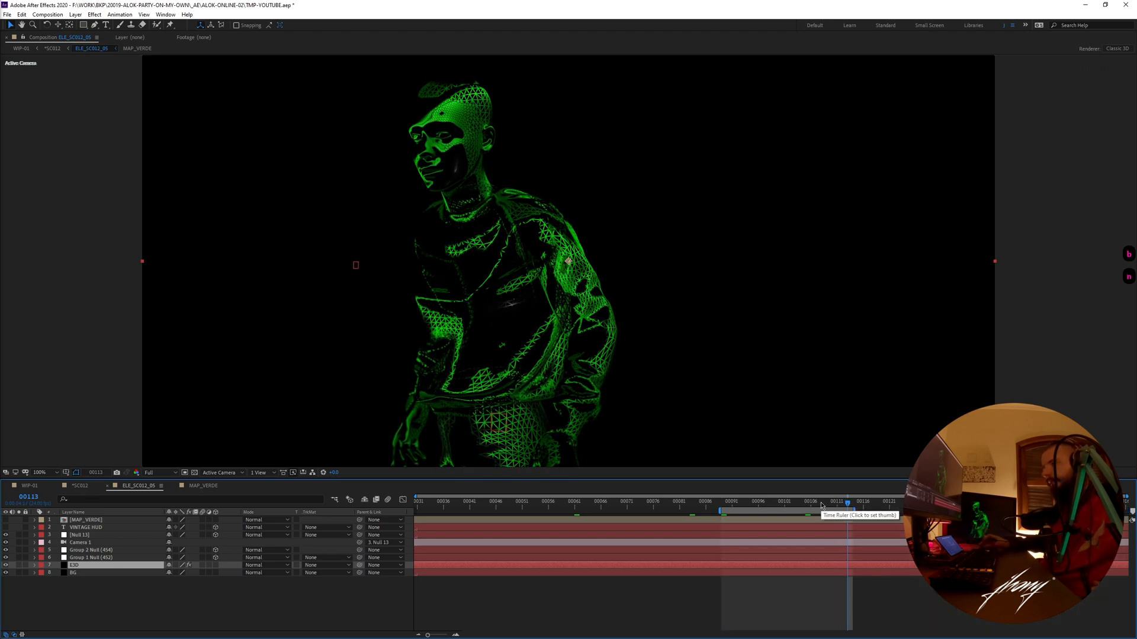
key(KP_0)
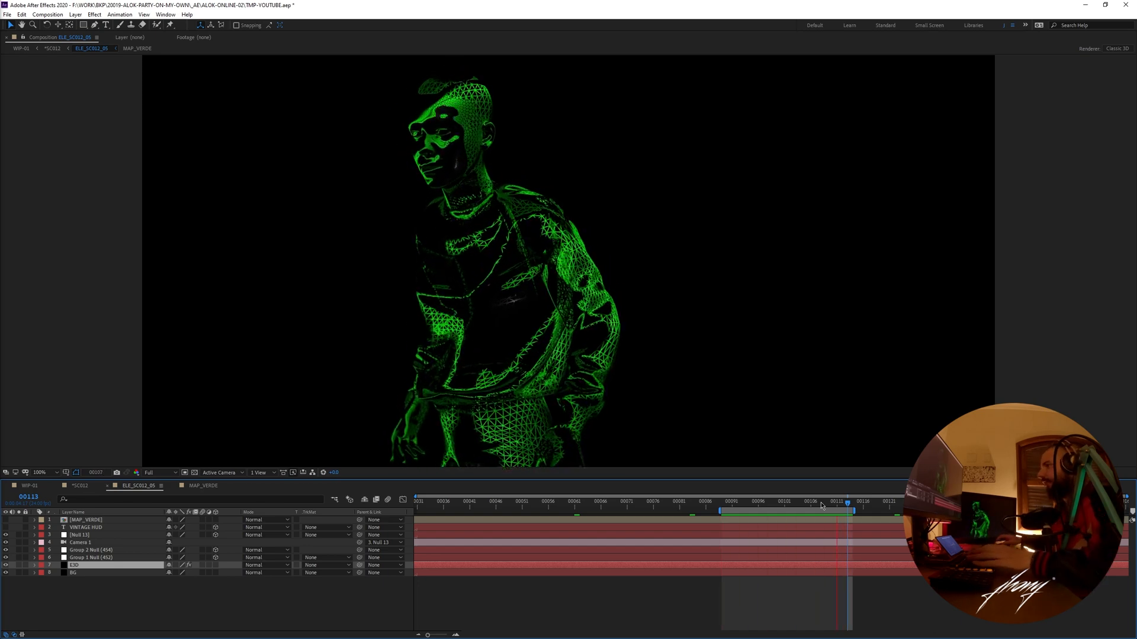
click(805, 502)
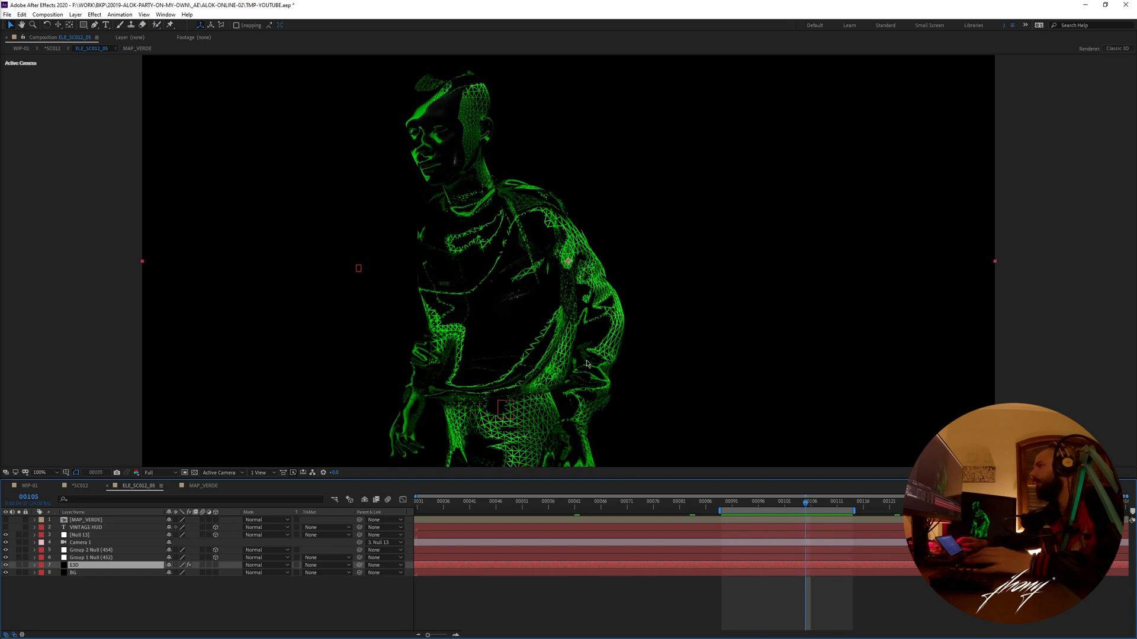
- Play the wireframe figure at 200% magnification to examine the mesh on its torso and sleeve
scroll(586, 362, up, 1)
drag(580, 362, 579, 327)
key(space)
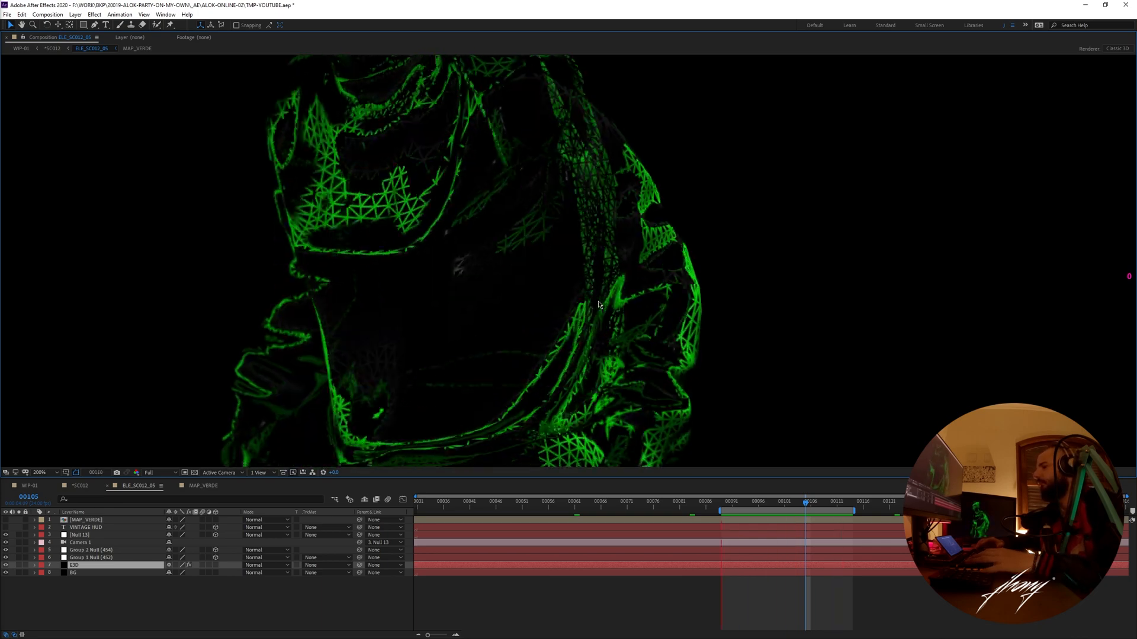
key(space)
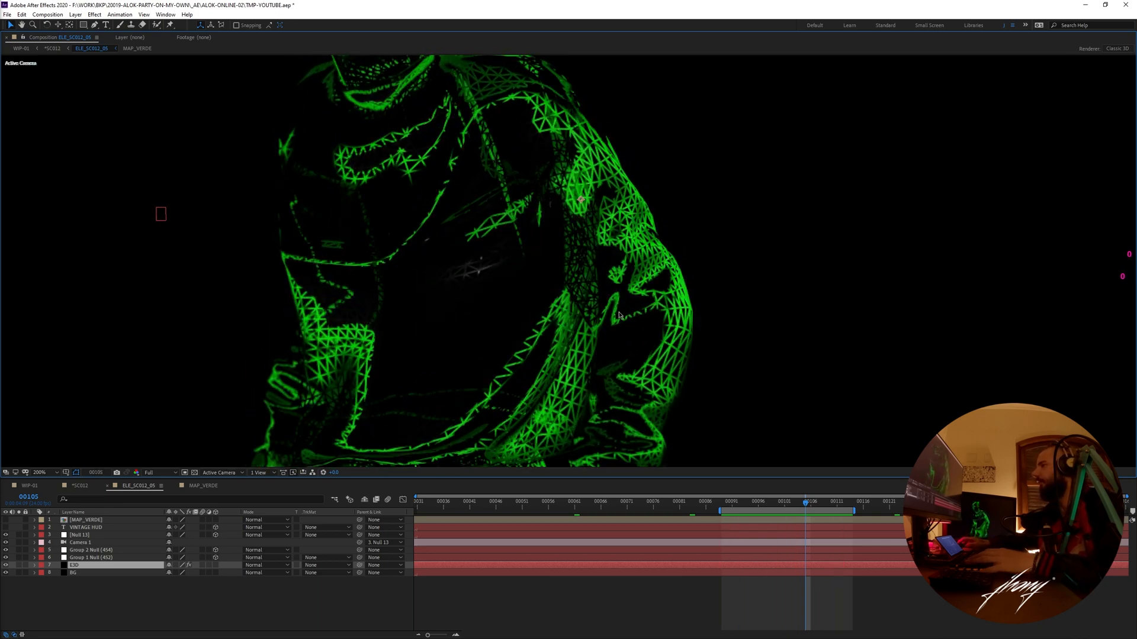
key(comma)
- Reveal ELE_SC012_05 in the project to restore its proxy, then close it and MAP_VERDE to return to *SC012
right_click(131, 489)
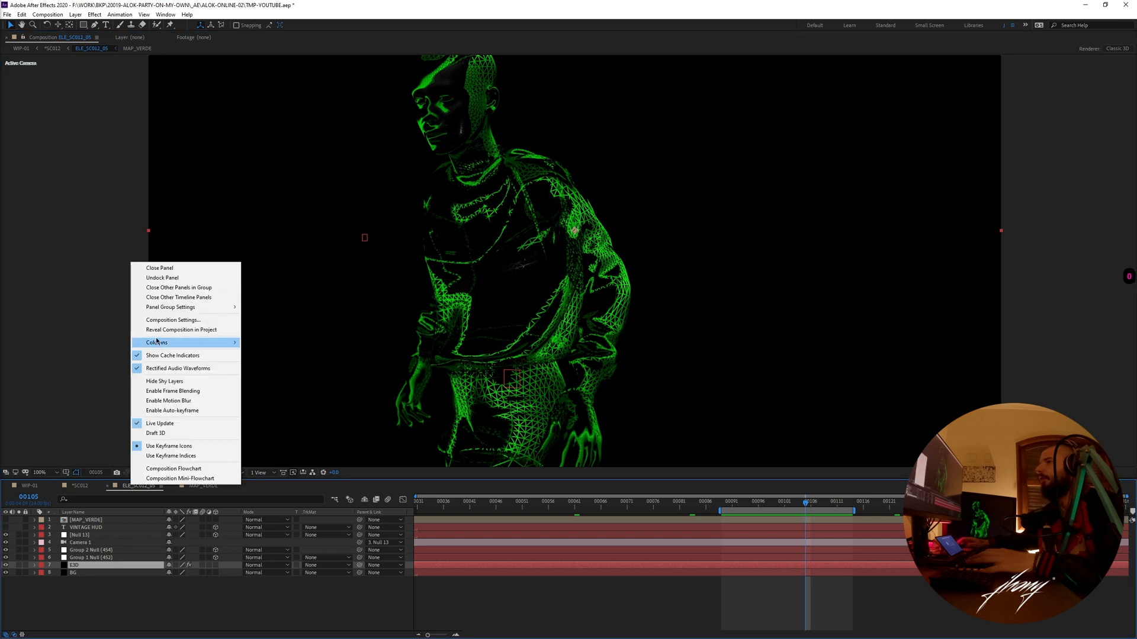
click(164, 330)
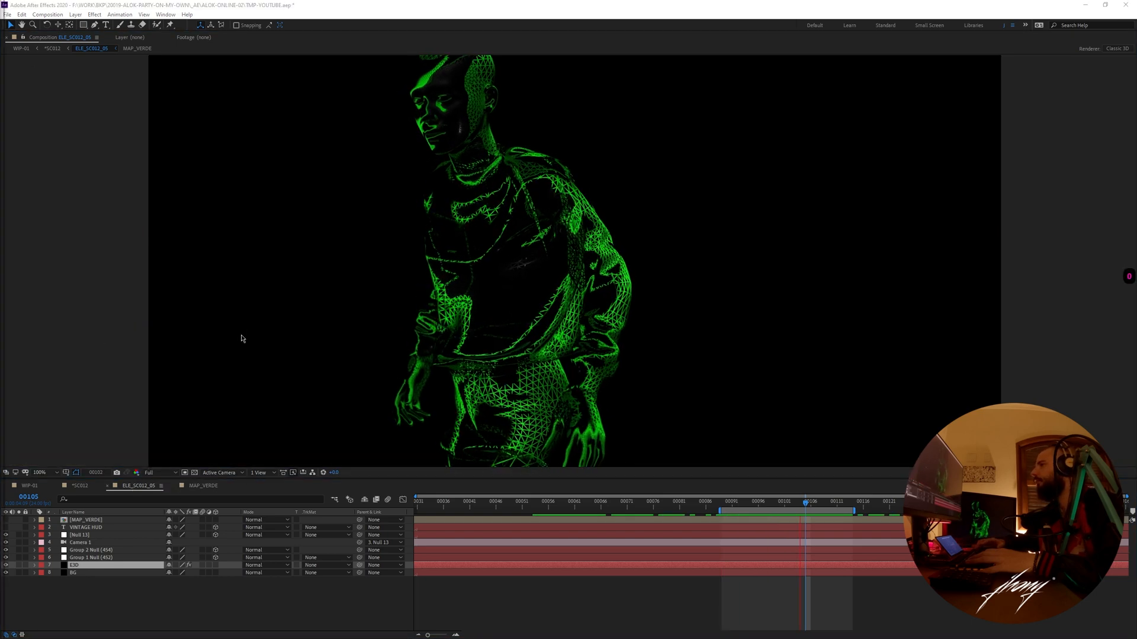
click(203, 485)
key(ctrl+w)
key(ctrl+w)
key(ctrl+w)
key(ctrl+w)
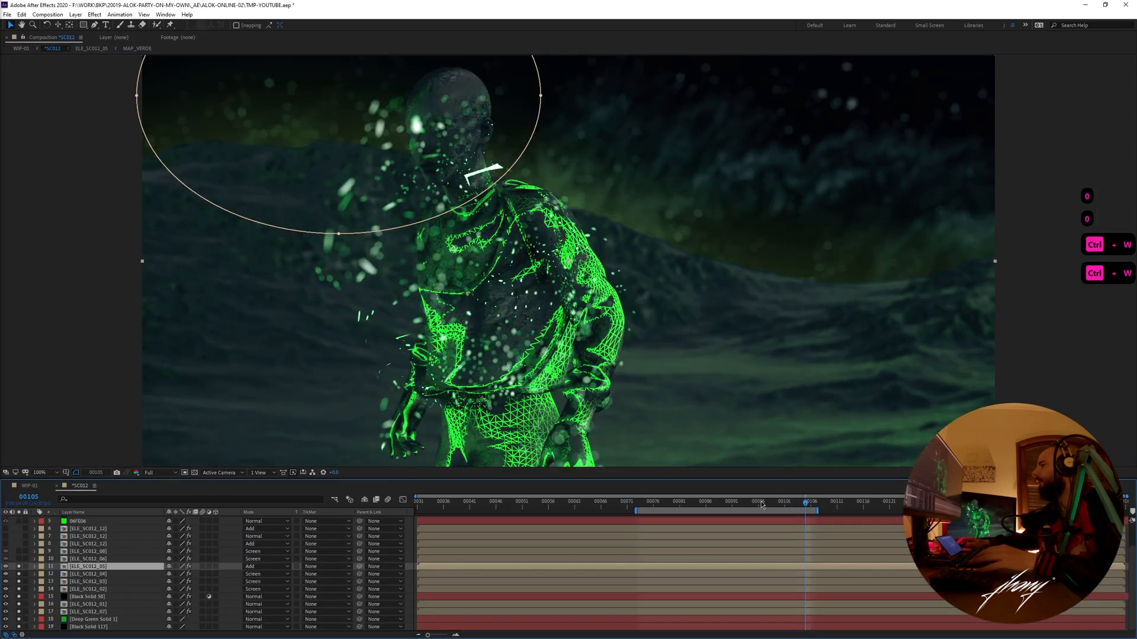
- Compare *SC012 at frame 89 with and without ELE_SC012_05, and add ELE_SC012_06 to the soloed layers
click(722, 502)
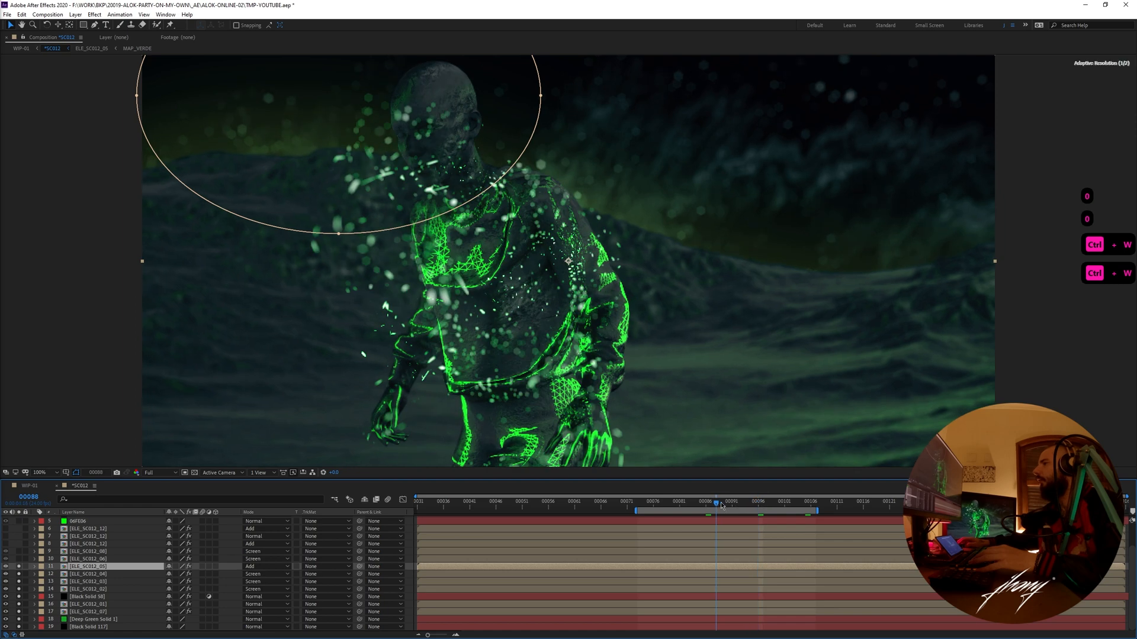
click(20, 569)
click(20, 569)
click(20, 569)
click(19, 569)
click(20, 567)
click(20, 567)
click(19, 560)
click(19, 560)
click(19, 559)
click(19, 559)
click(20, 560)
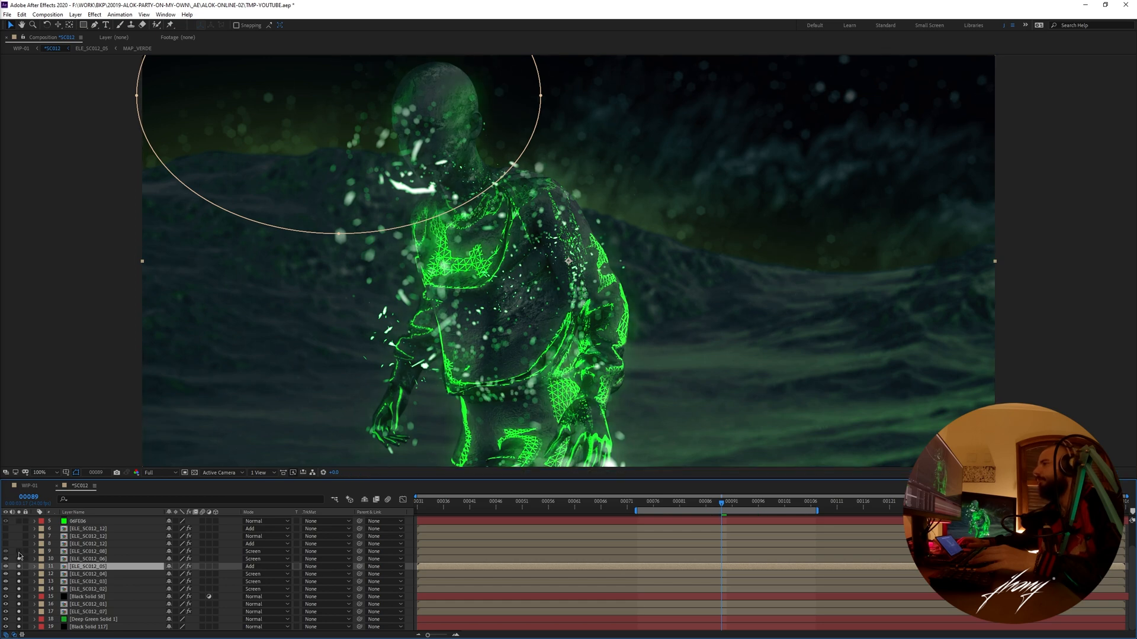
- Open the soloed ELE_SC012_08 composition, scrub its star-like particles, and fit the whole frame in the viewer
click(89, 551)
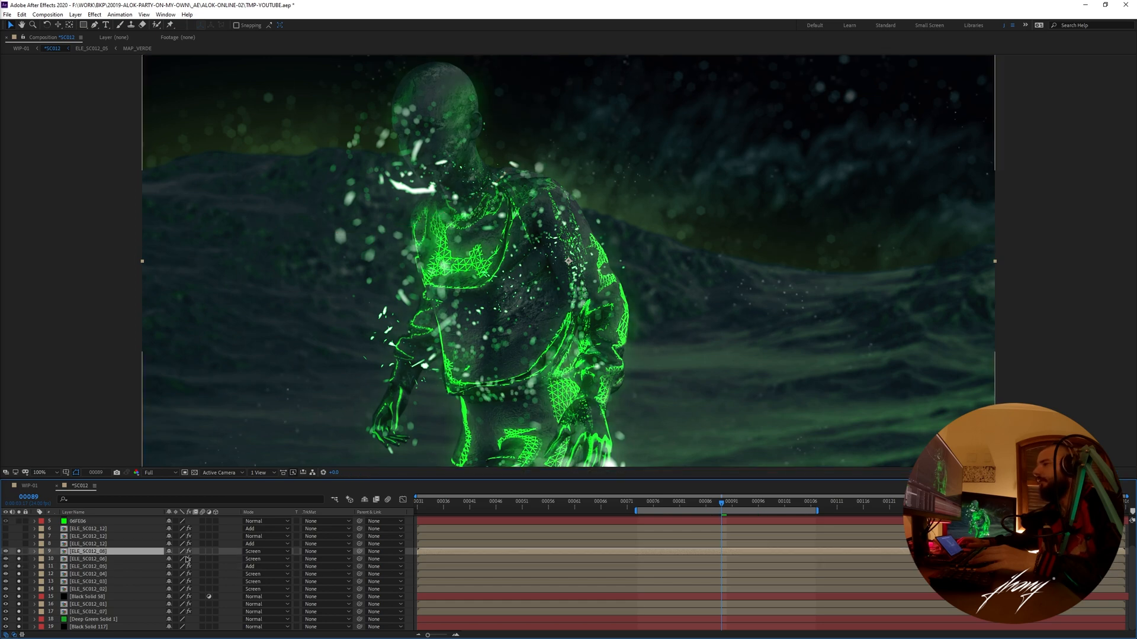
double_click(89, 551)
click(583, 504)
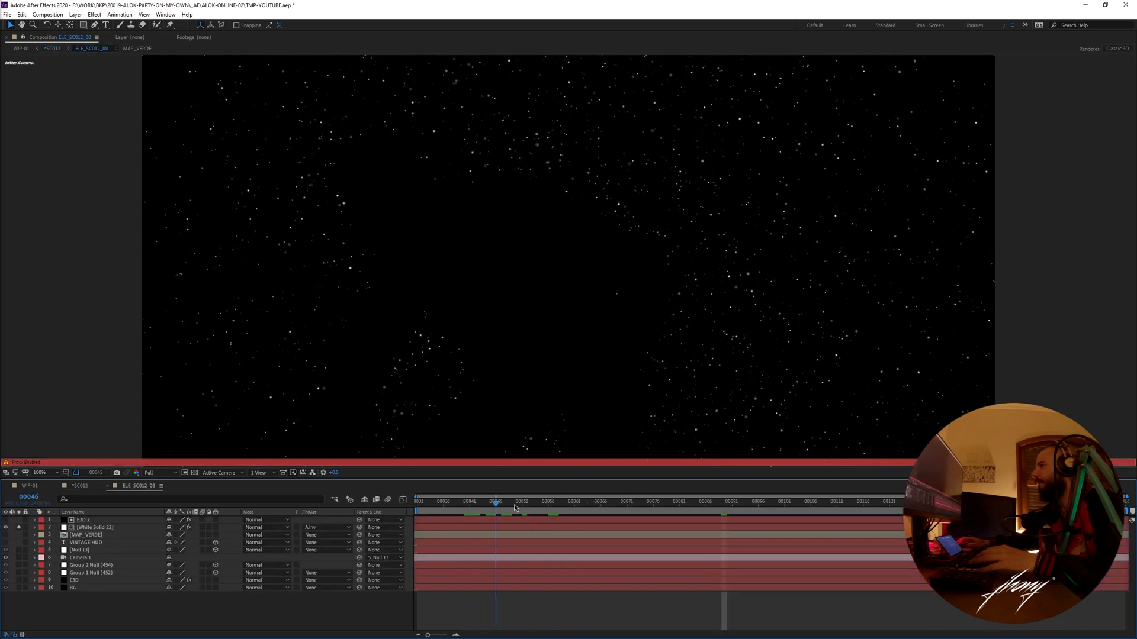
click(54, 475)
click(51, 477)
- Preview the ELE_SC012_08 particles with the work area ending at about frame 108, then close the composition and return to *SC012
key(KP_0)
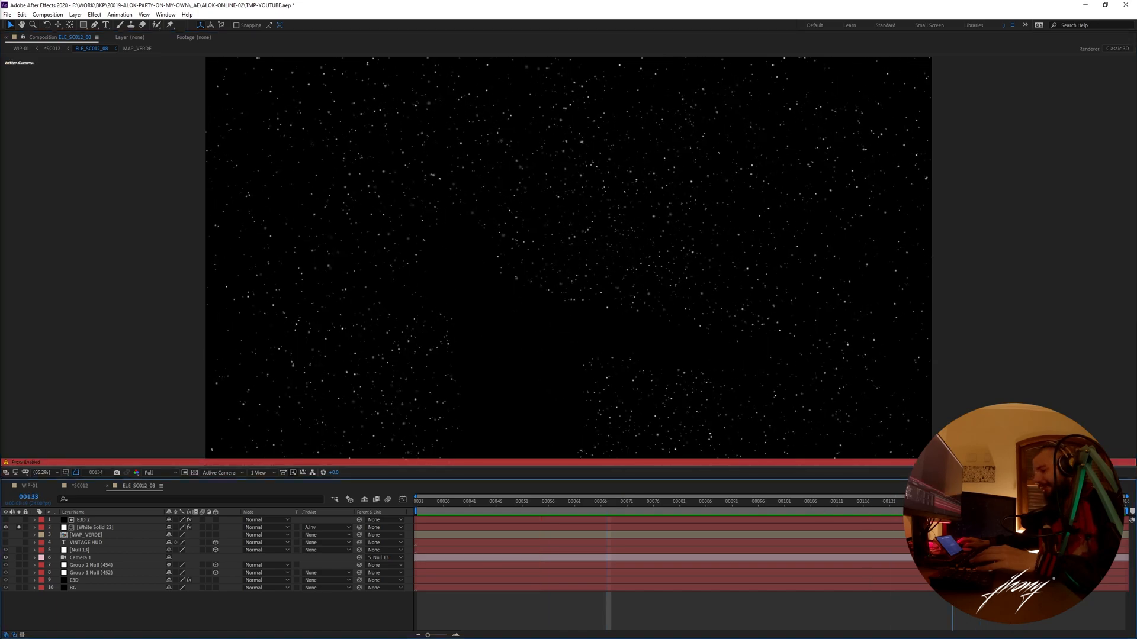
key(KP_0)
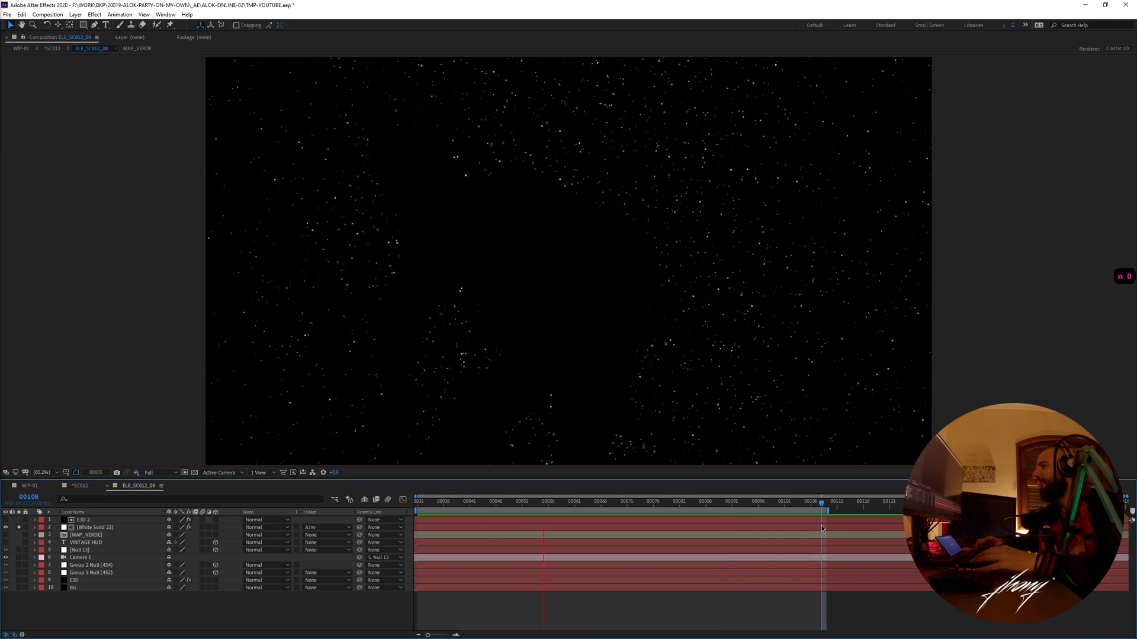
key(KP_0)
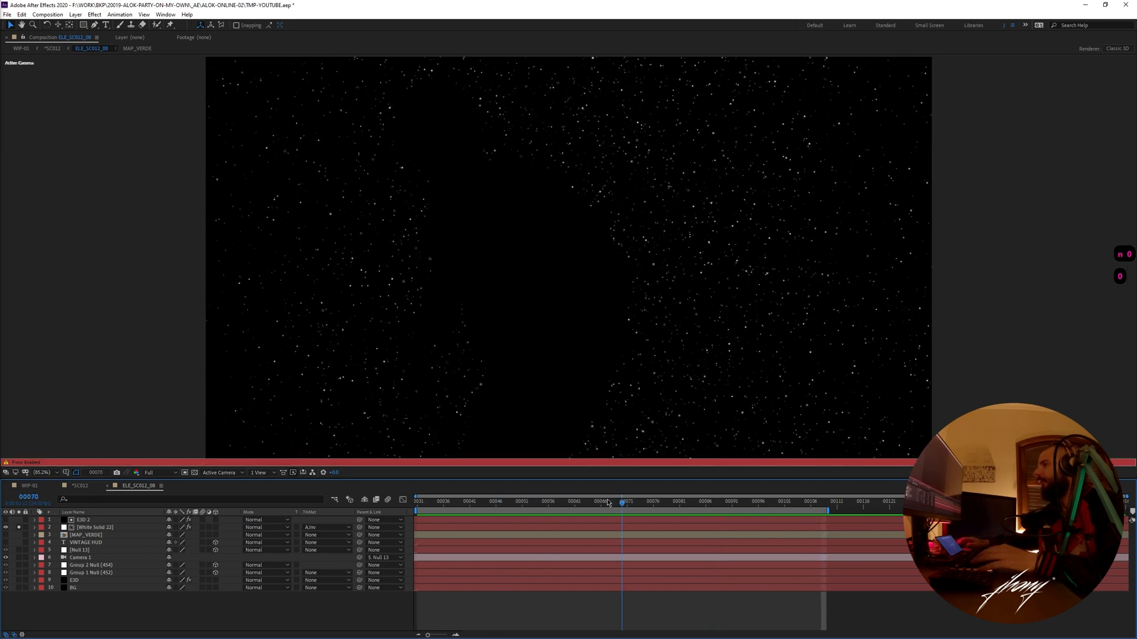
key(ctrl+w)
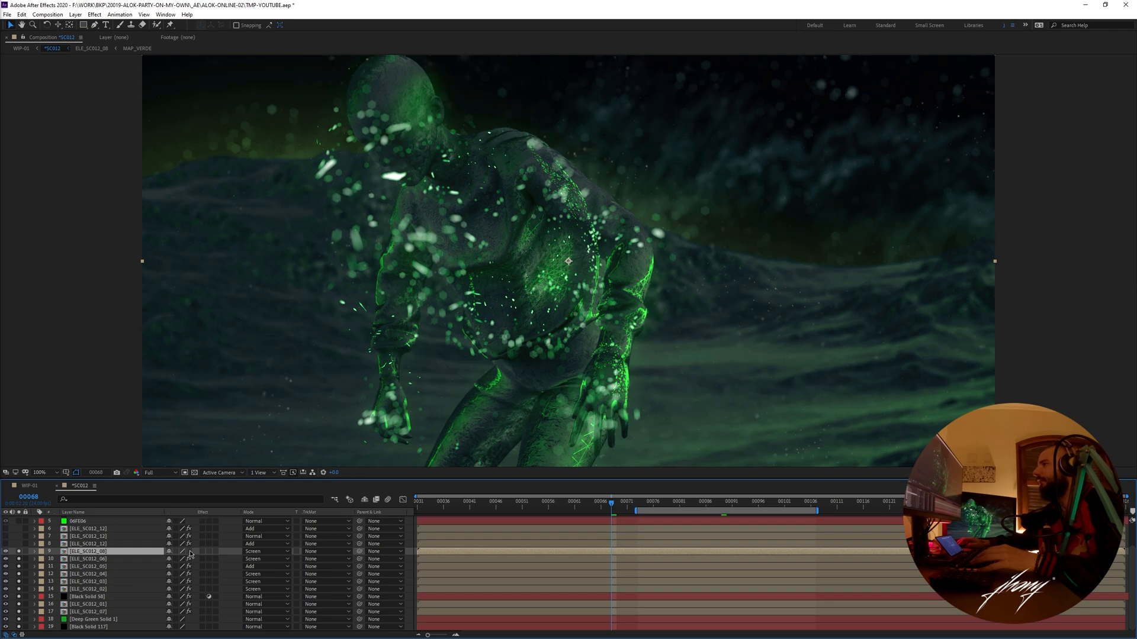
scroll(84, 551, up, 1)
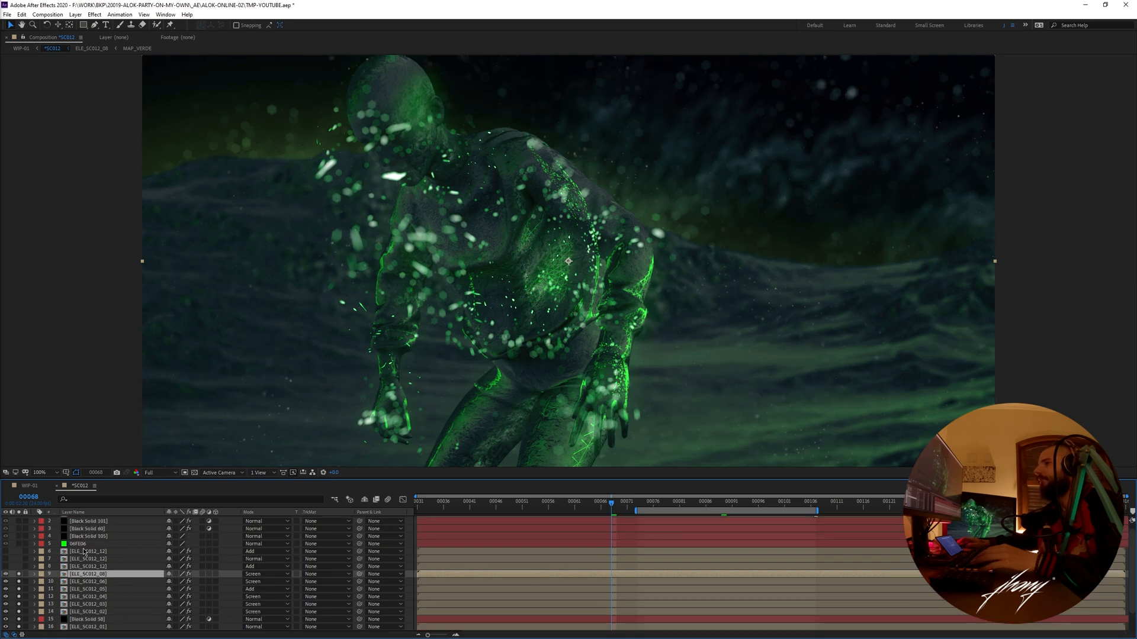
- Add the green solid and the three Black Solid layers above it to the soloed layers, then turn off solo for all layers in *SC012
click(61, 544)
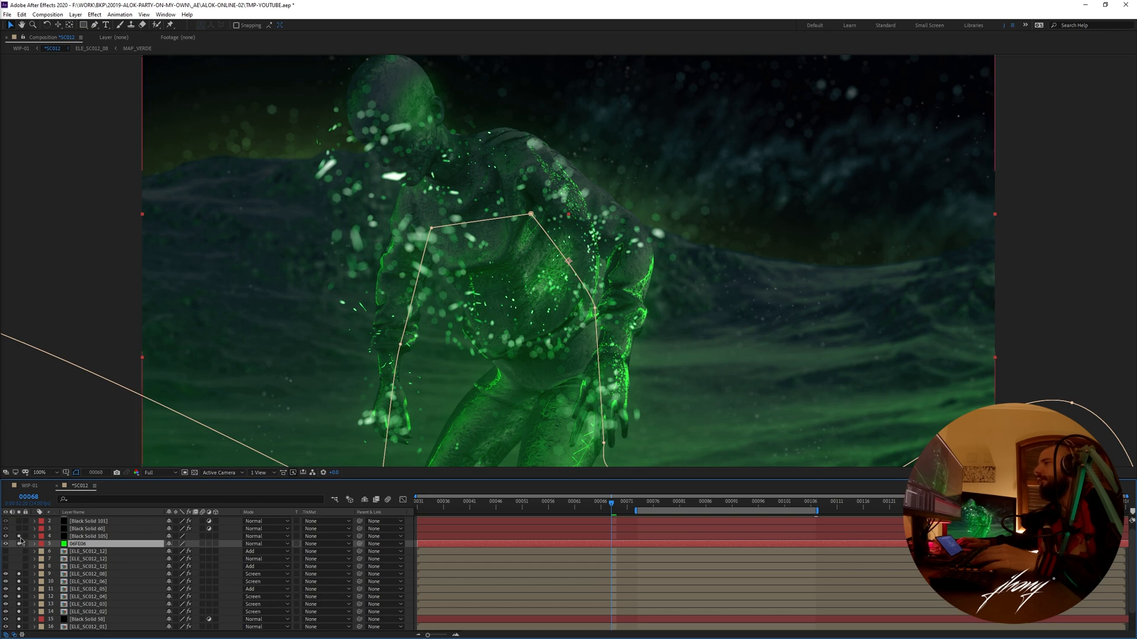
click(20, 536)
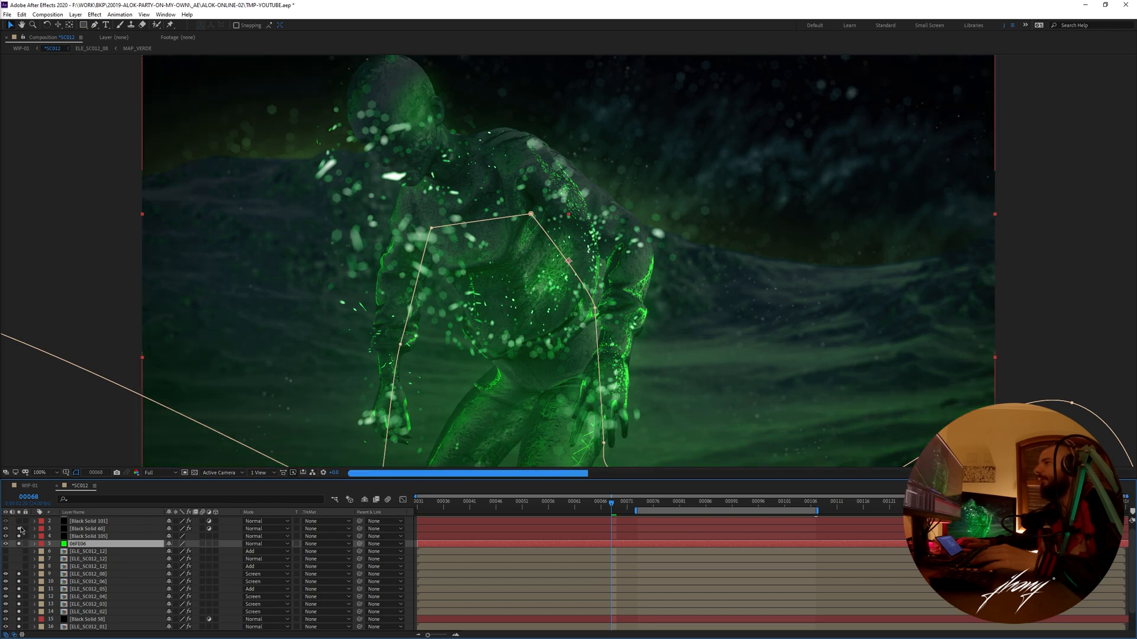
scroll(31, 536, up, 1)
drag(19, 534, 19, 550)
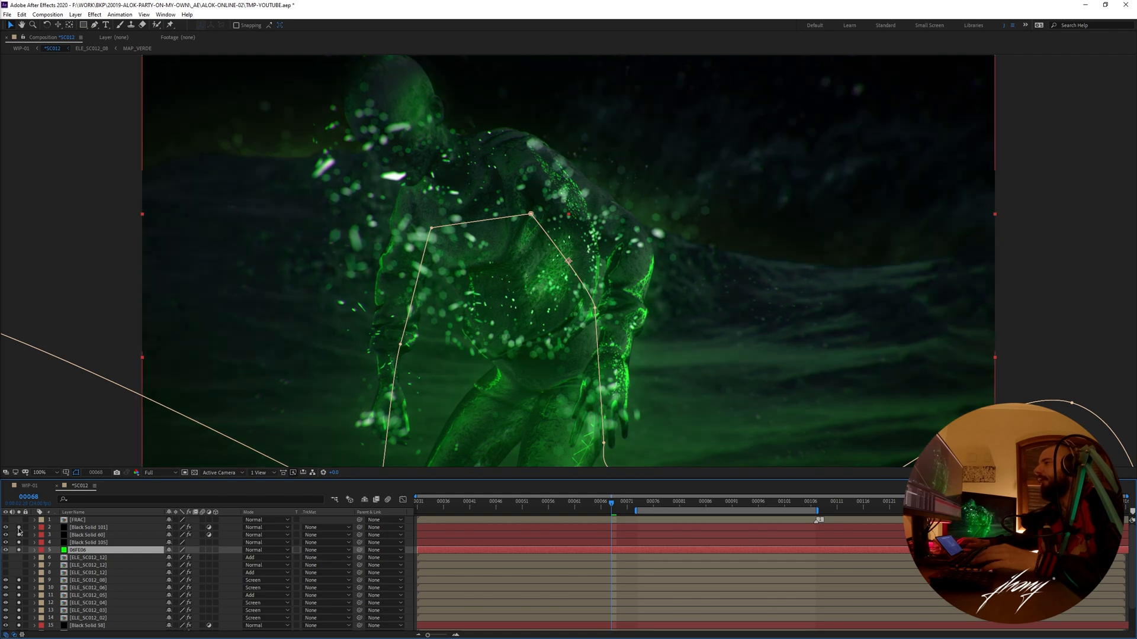
key(ctrl+a)
key(F2)
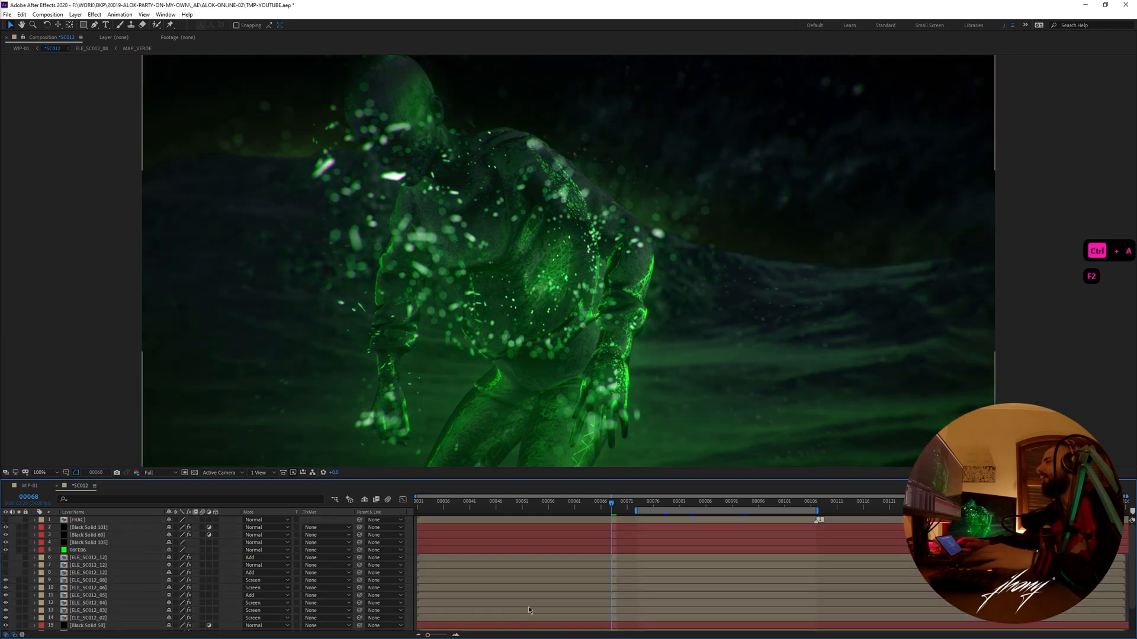
- Scrub through the complete *SC012 composite, start the work area at about frame 40, and preview the shot
click(673, 505)
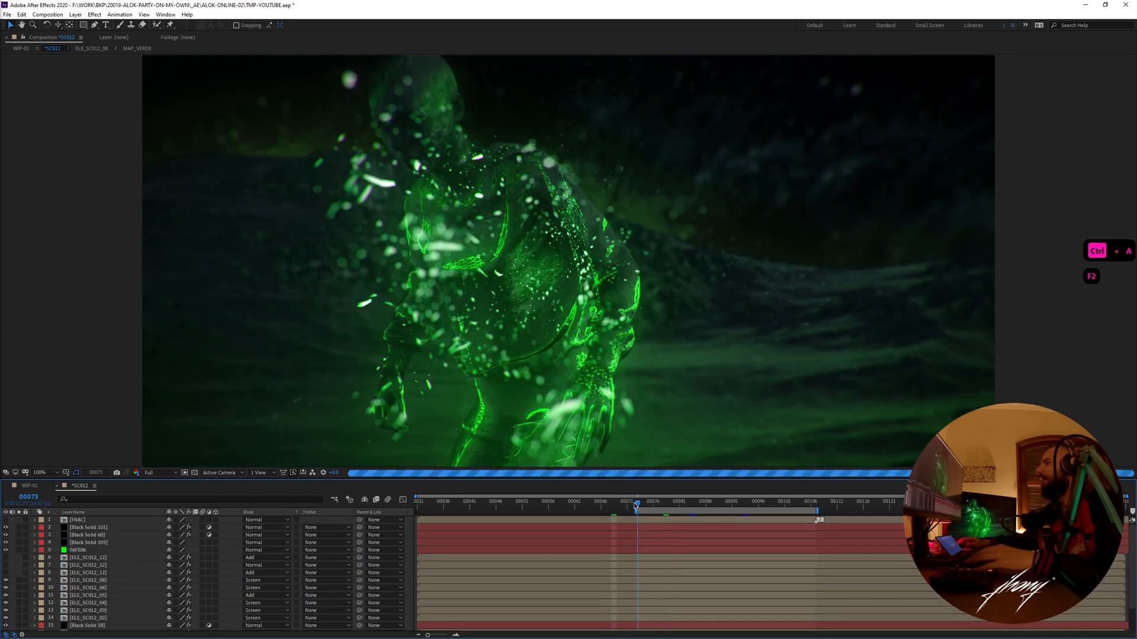
drag(697, 506, 732, 505)
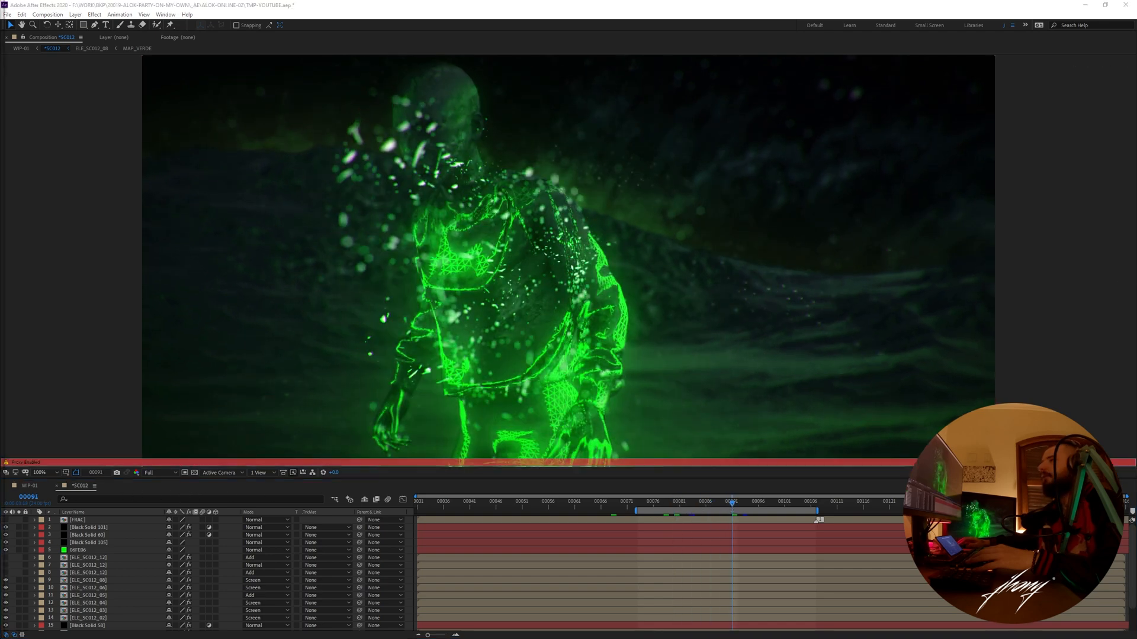
drag(579, 502, 459, 506)
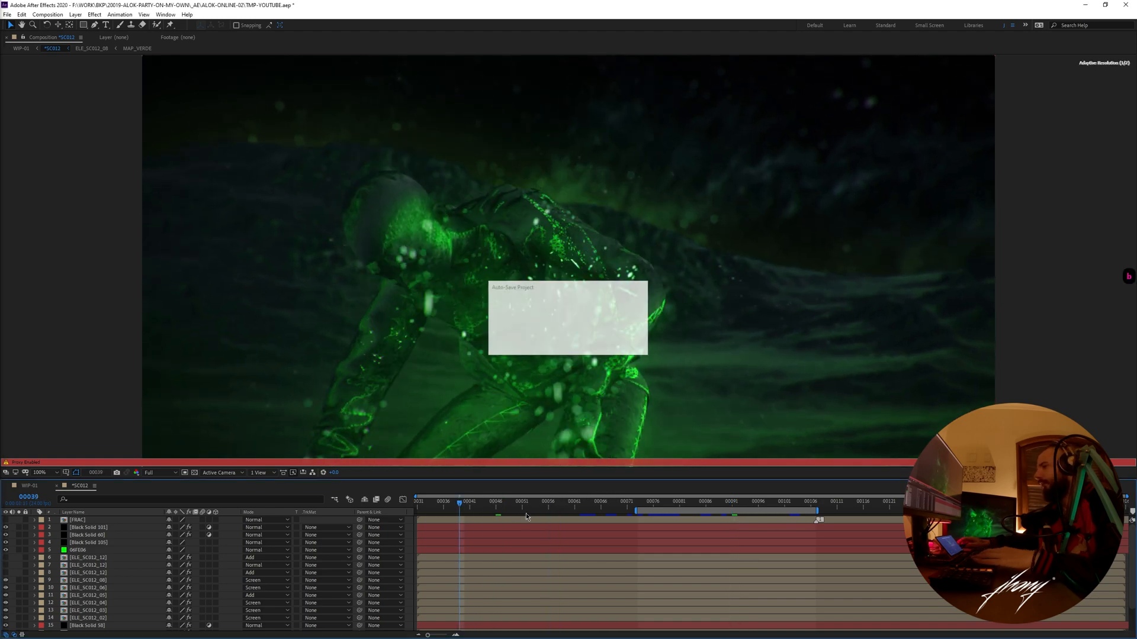
click(465, 507)
key(b)
key(KP_0)
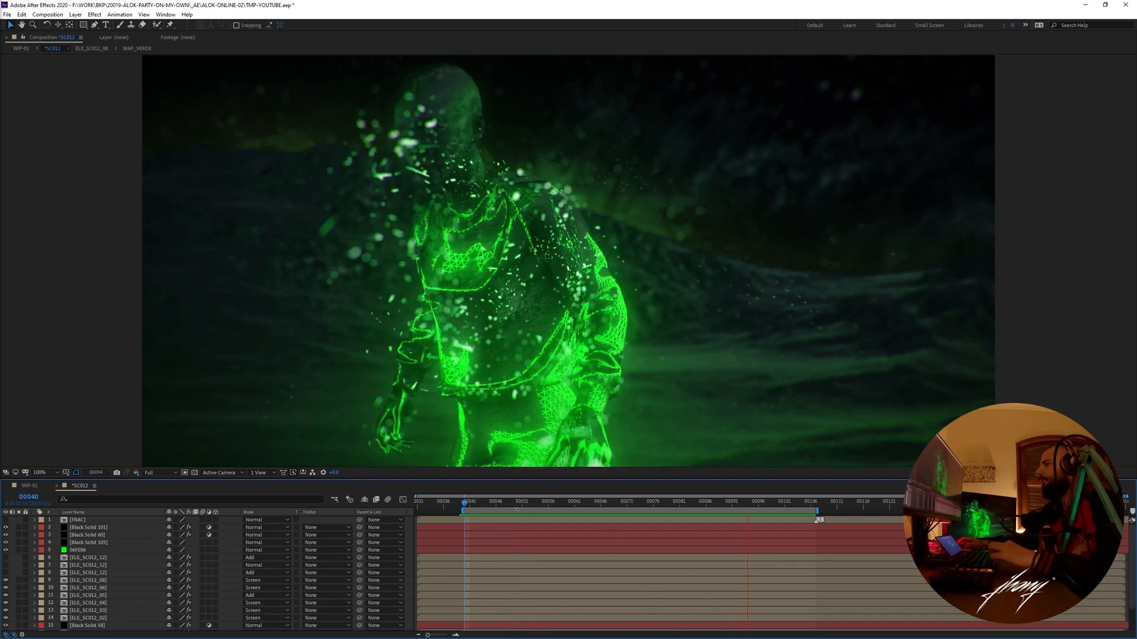
- Examine the figure's wireframe and particles at 200% between frames 56 and 79 of *SC012
key(space)
drag(526, 502, 547, 502)
key(period)
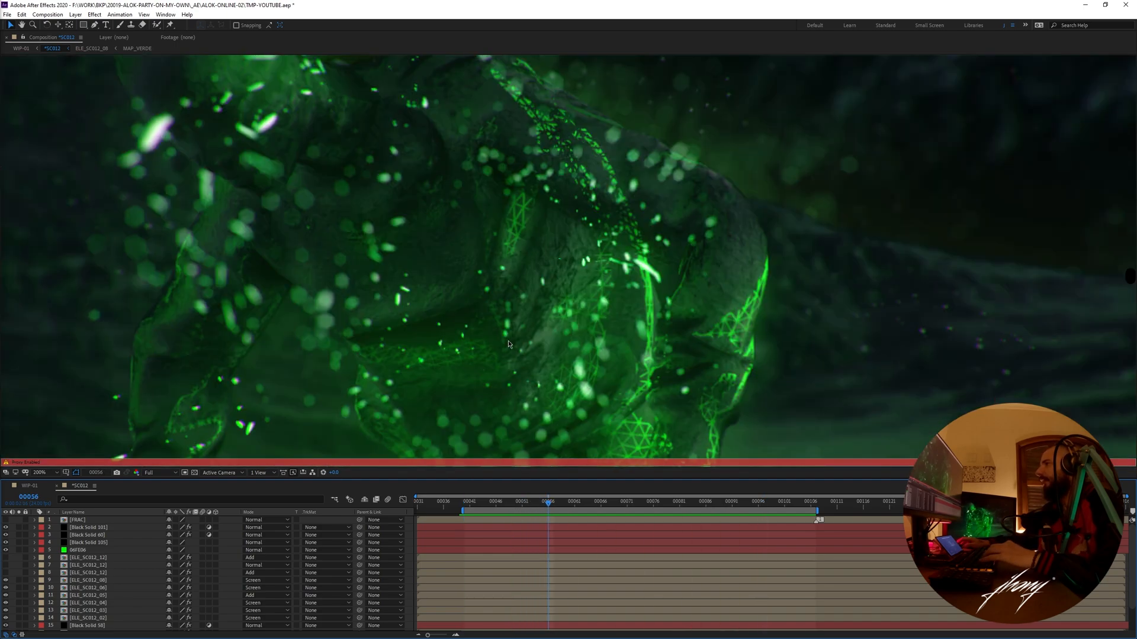
drag(550, 282, 610, 348)
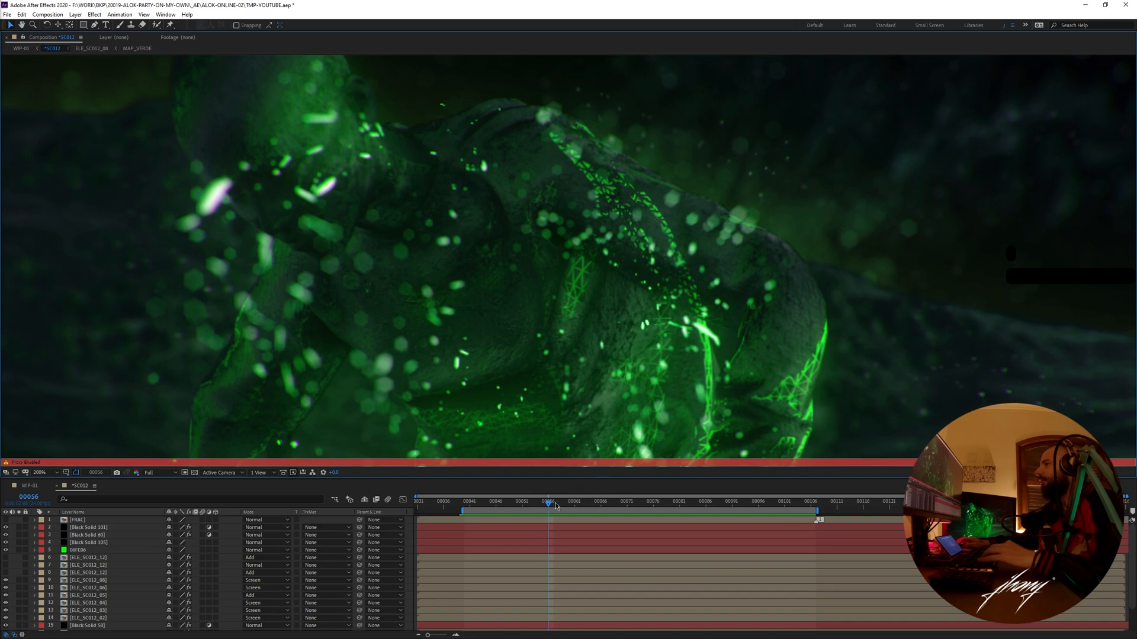
key(space)
drag(607, 397, 622, 461)
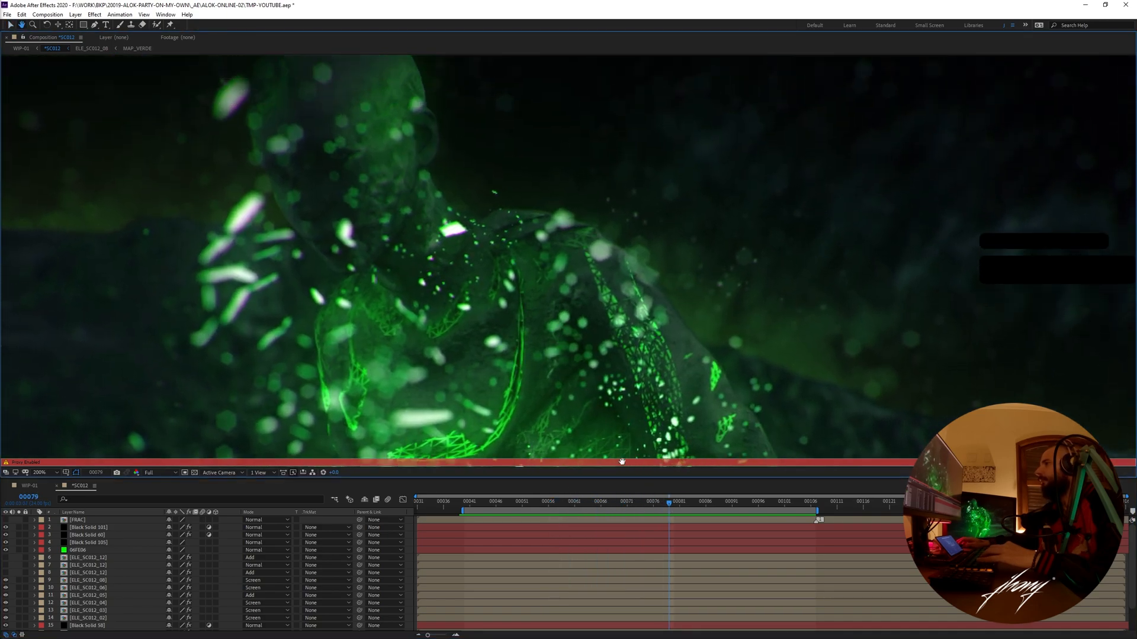
drag(588, 357, 601, 382)
mouse_move(673, 506)
mouse_down()
mouse_move(788, 513)
mouse_move(663, 516)
mouse_up()
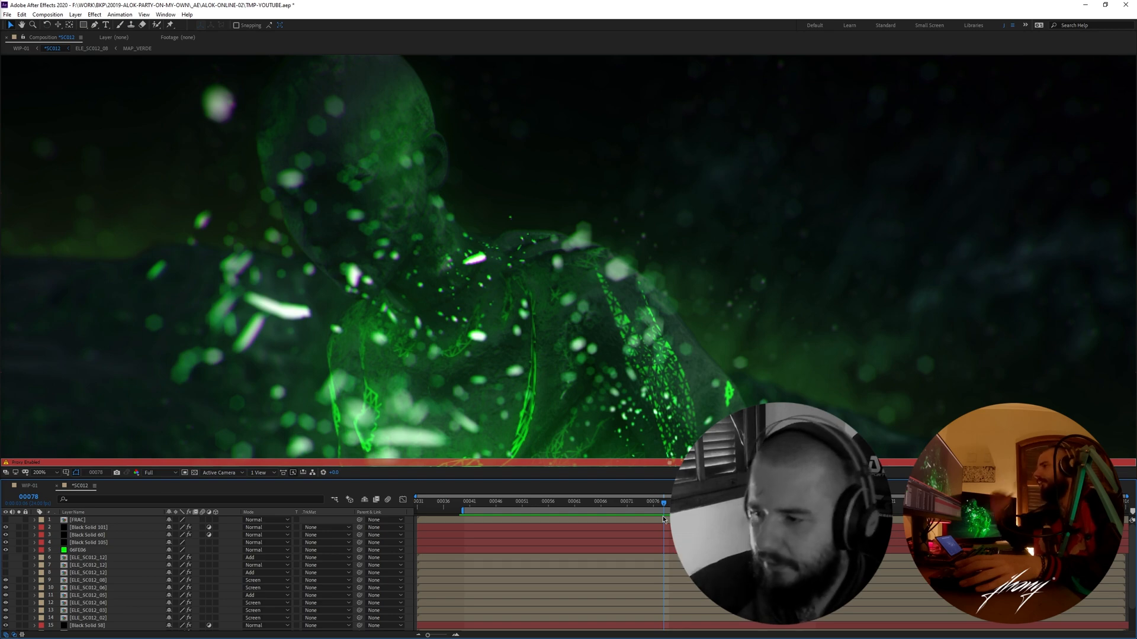
- Review *SC012 at 100% with the work area starting at about frame 47, then close it to return to WIP-01
scroll(571, 273, down, 1)
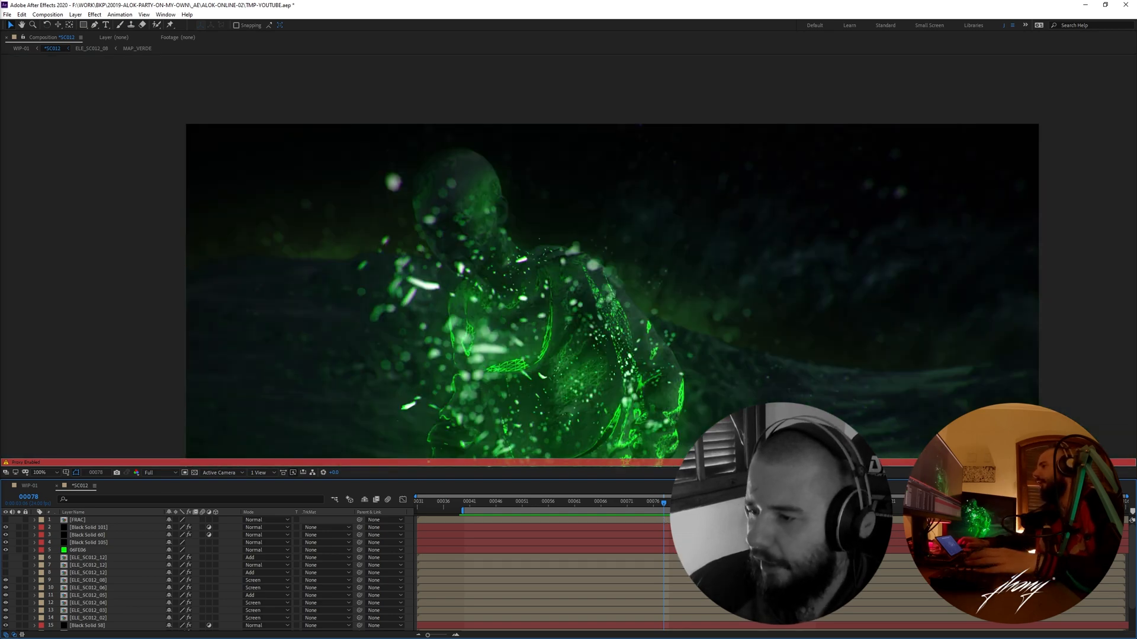
drag(665, 506, 670, 506)
drag(656, 423, 605, 264)
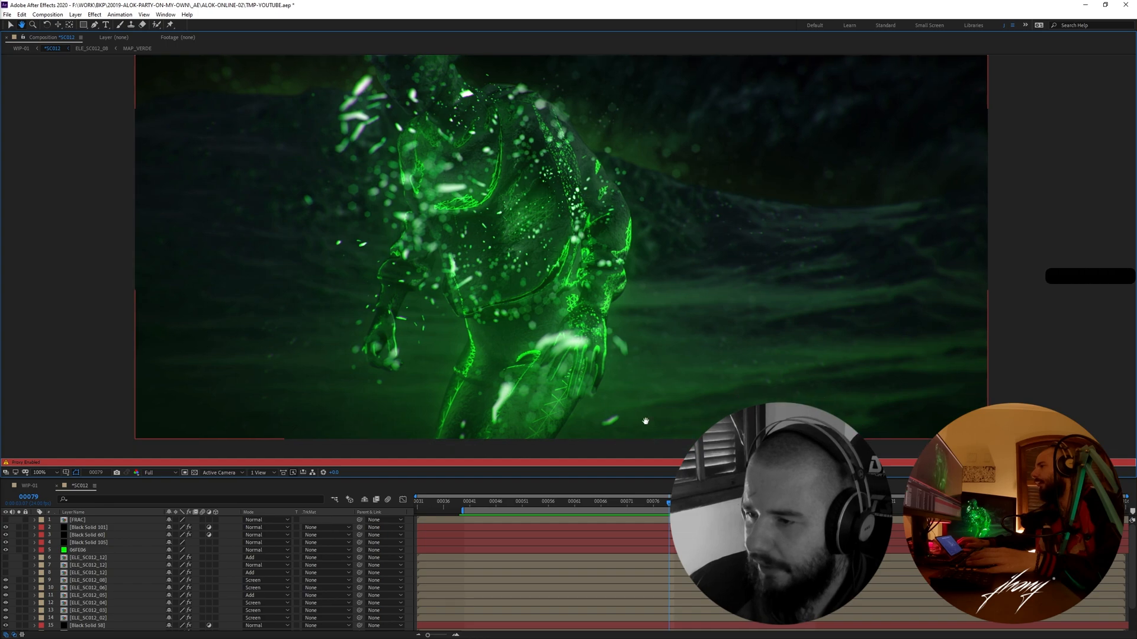
key(space)
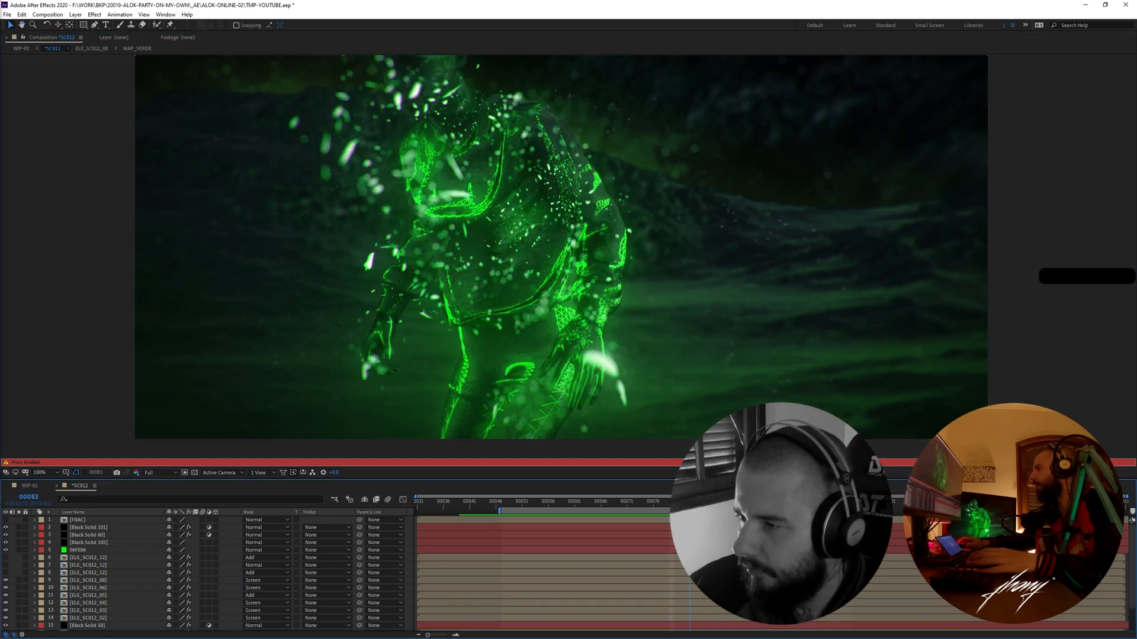
mouse_move(694, 503)
mouse_down()
mouse_move(600, 504)
mouse_move(742, 505)
mouse_move(591, 507)
mouse_move(682, 505)
mouse_up()
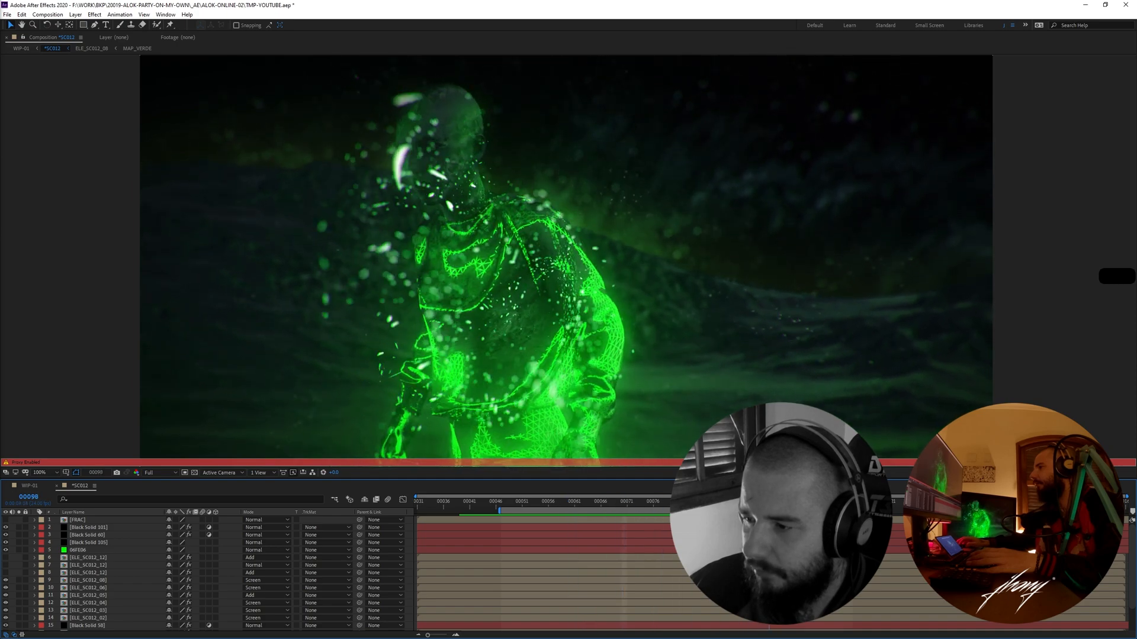
key(ctrl+w)
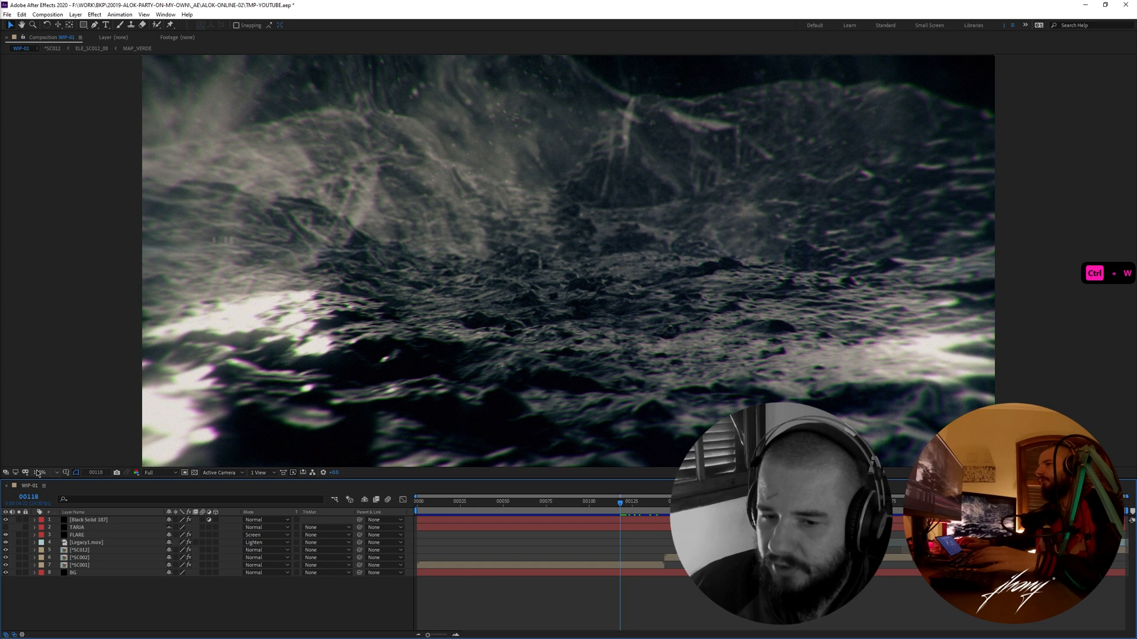
- Fit the WIP-01 frame in the viewer and preview the assembled sequence
click(37, 472)
click(42, 512)
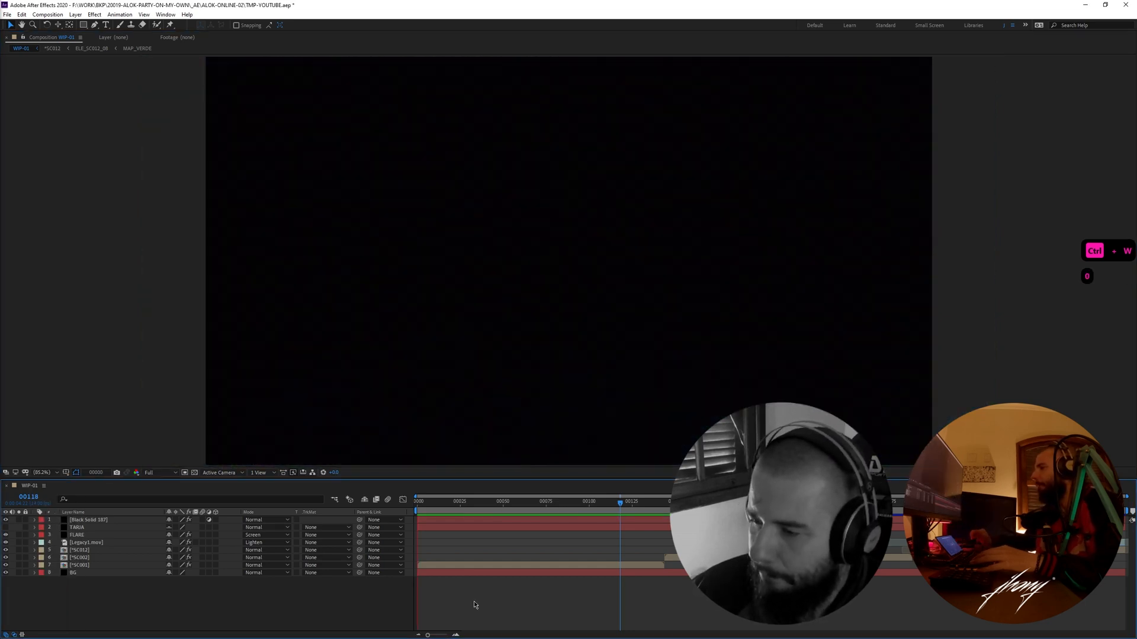
key(F18)
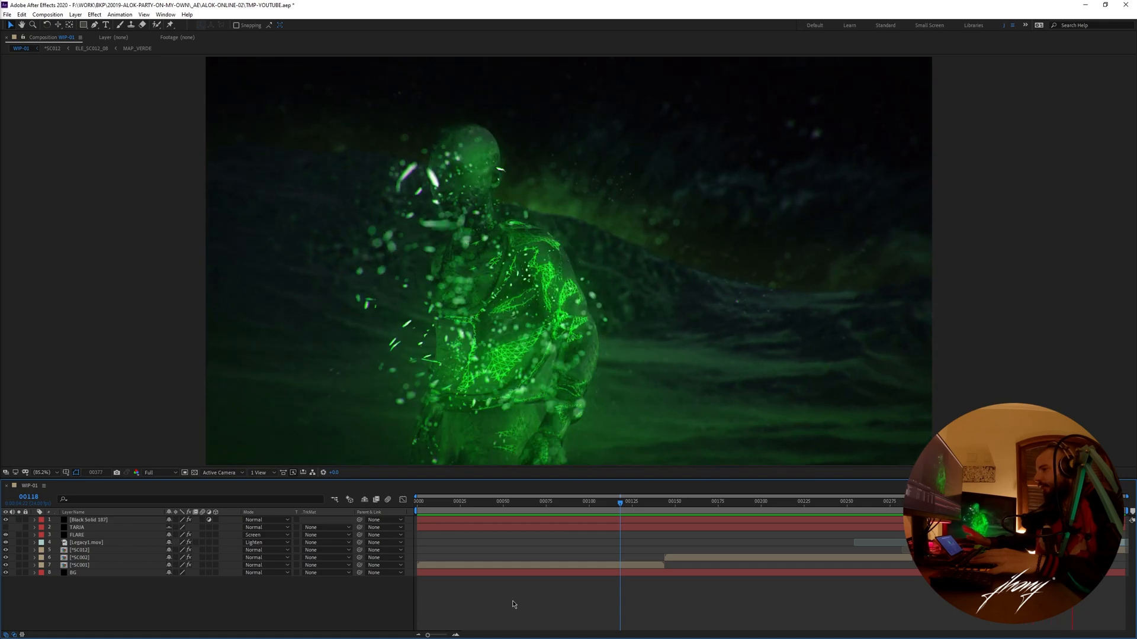
- Examine the rocky terrain up close at frame 171 of WIP-01, and go back to frame 69
drag(616, 504, 711, 503)
scroll(543, 408, up, 1)
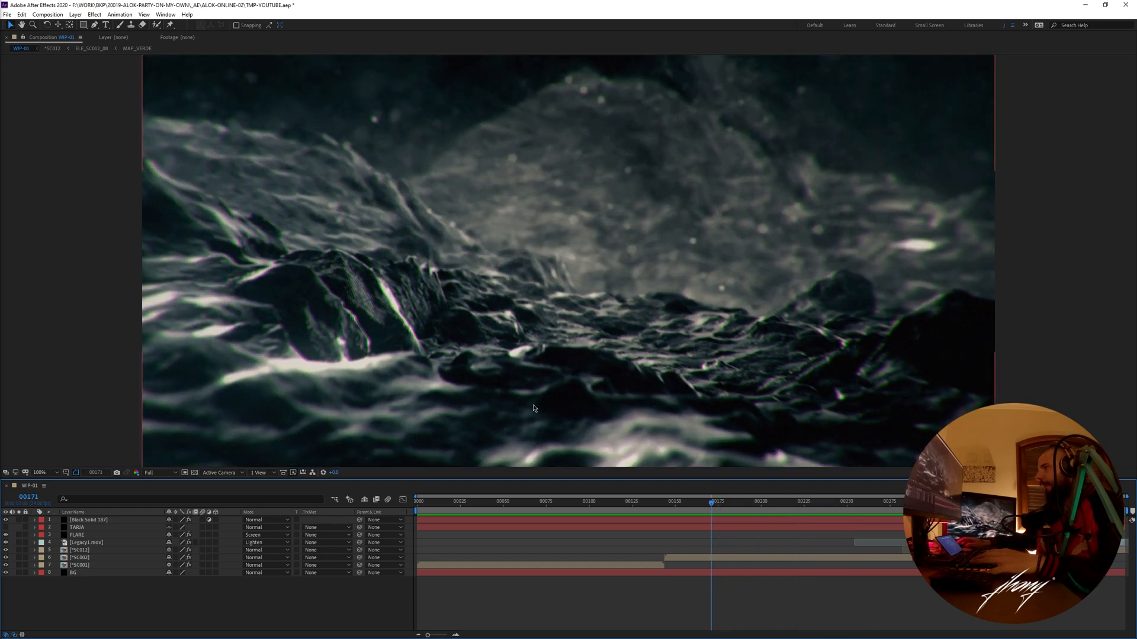
scroll(543, 407, up, 1)
drag(542, 408, 548, 293)
drag(711, 503, 536, 505)
scroll(575, 335, down, 2)
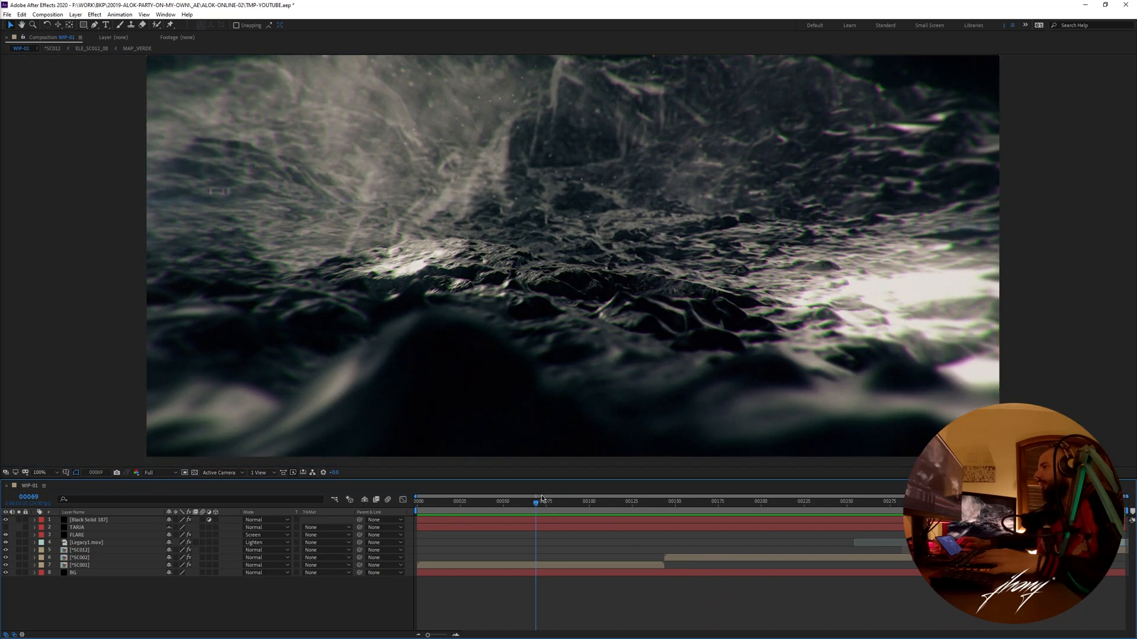
- Inspect the terrain detail at up to 400% between frames 93 and 117 of WIP-01, then scrub ahead past frame 170
key(space)
scroll(655, 235, up, 4)
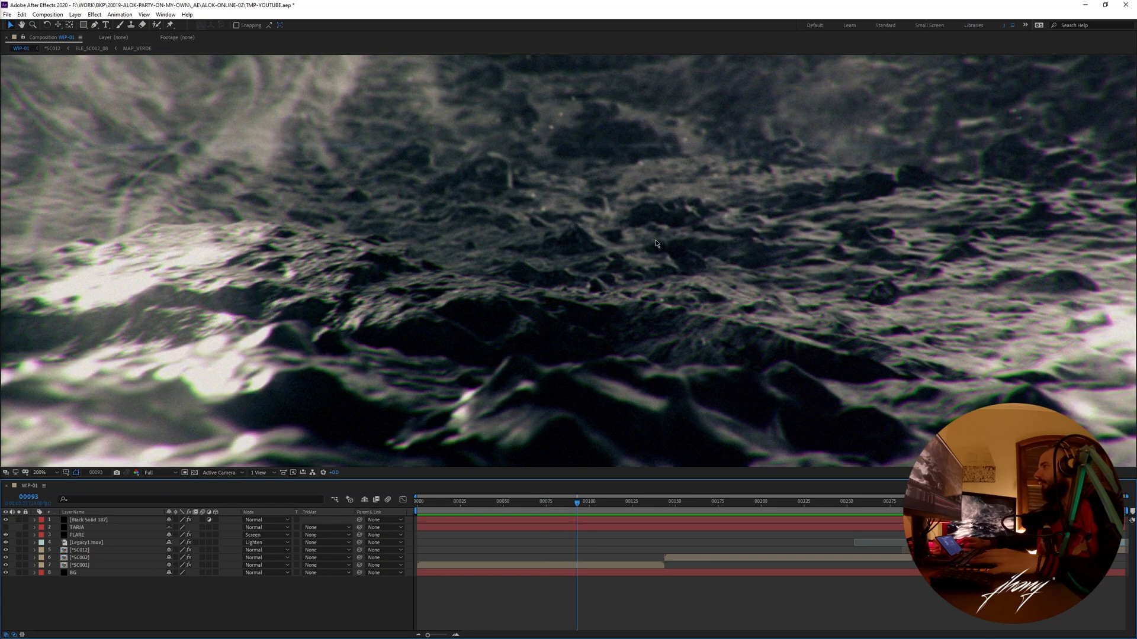
drag(652, 256, 619, 289)
drag(577, 501, 599, 504)
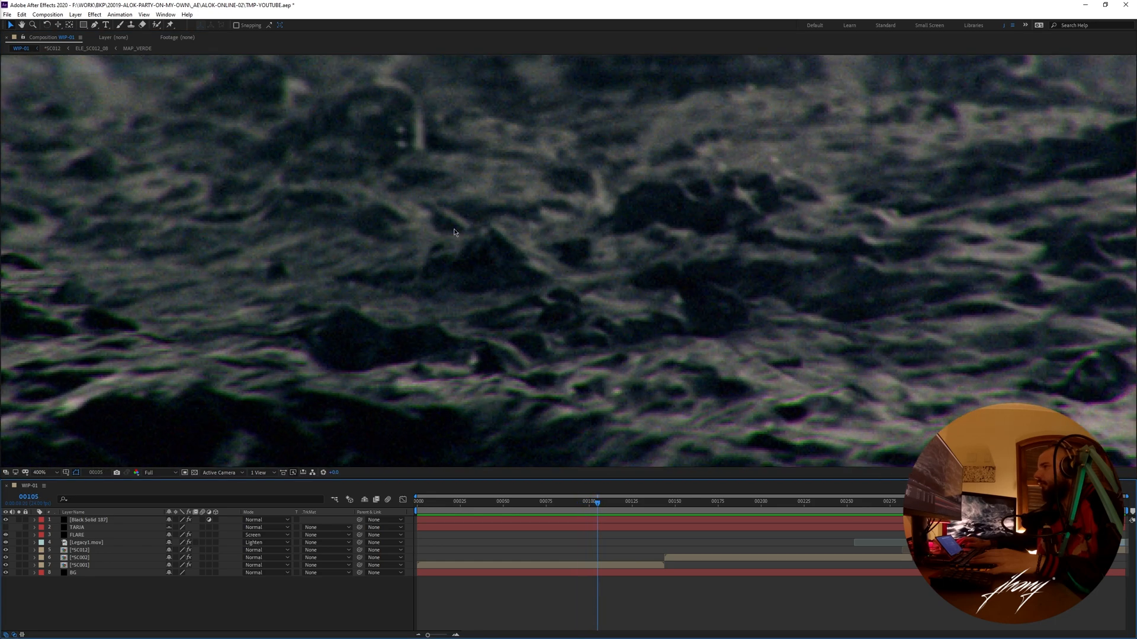
mouse_move(595, 506)
mouse_down()
mouse_move(627, 507)
mouse_move(618, 504)
mouse_up()
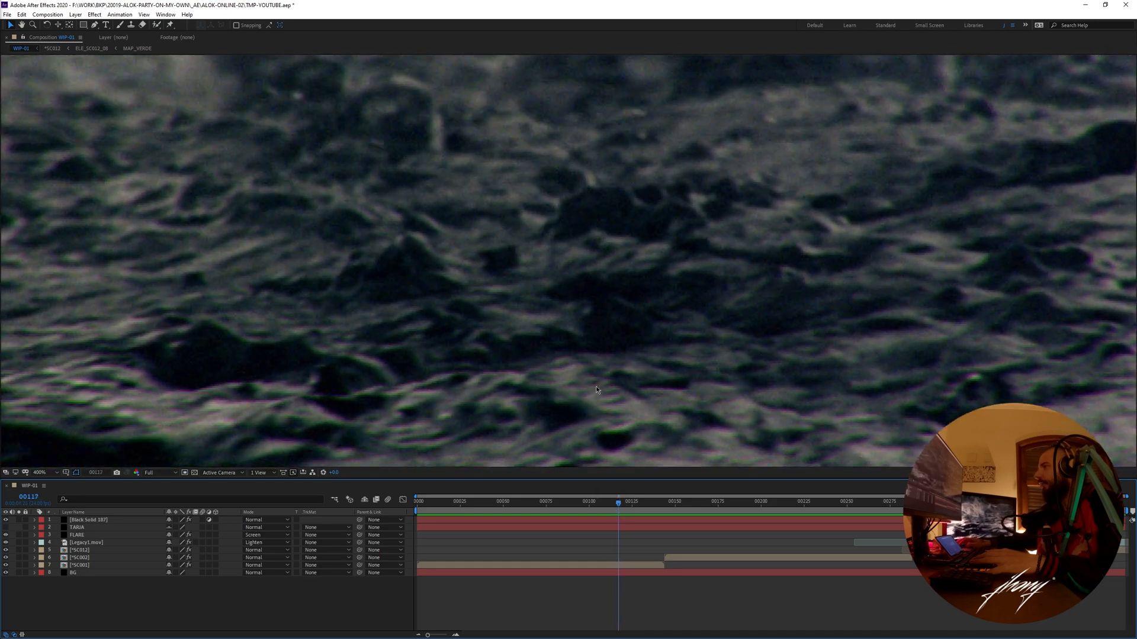
scroll(598, 351, down, 4)
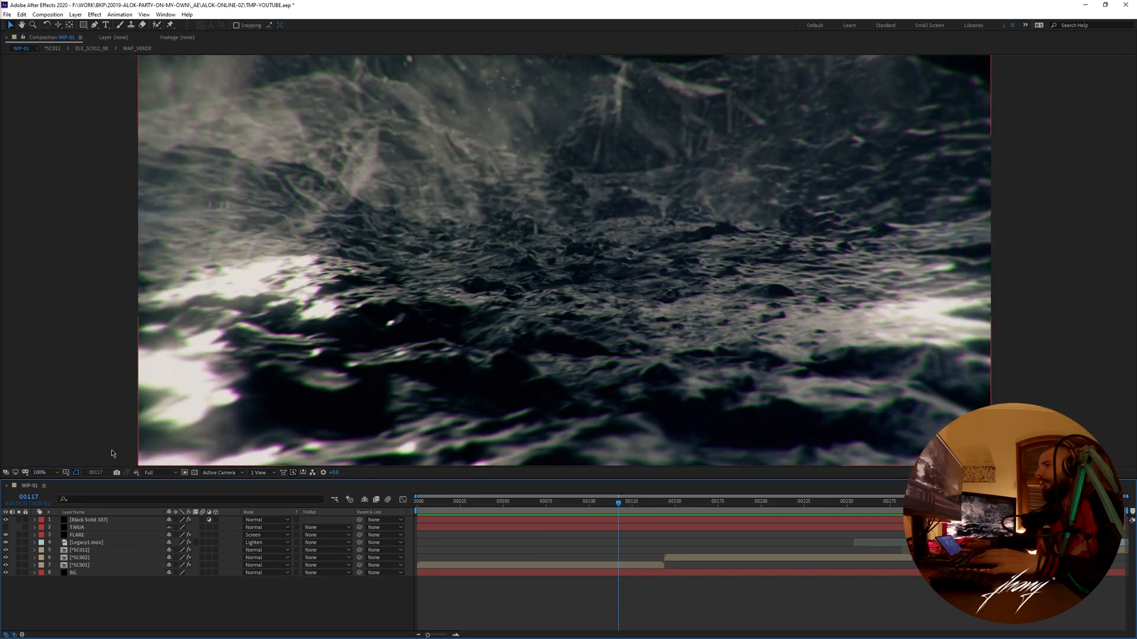
click(49, 475)
drag(621, 506, 714, 504)
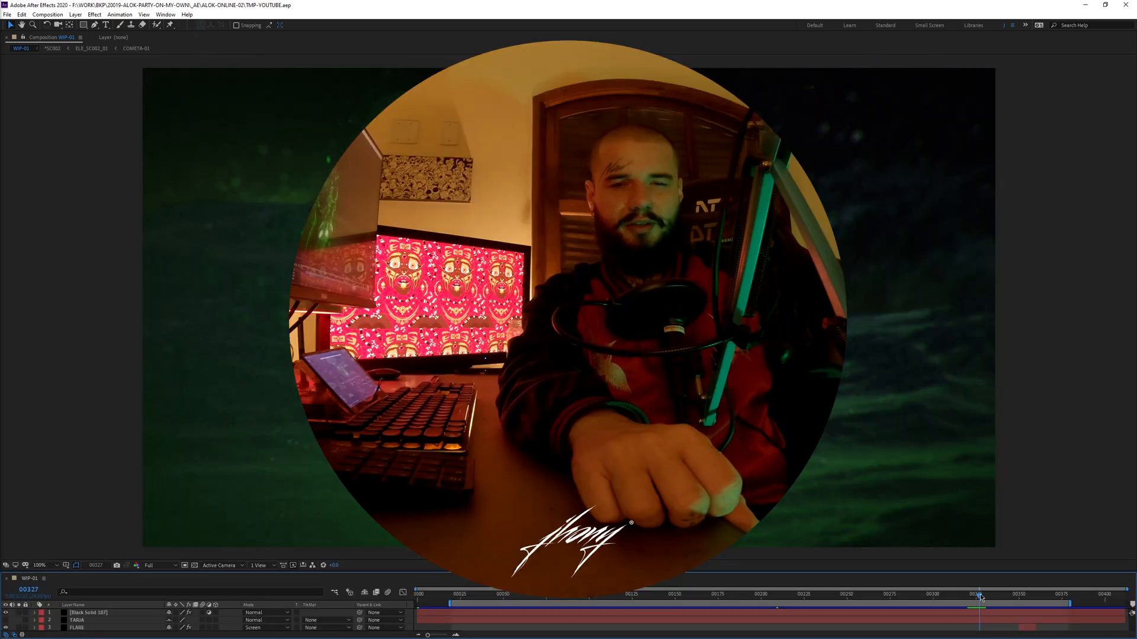